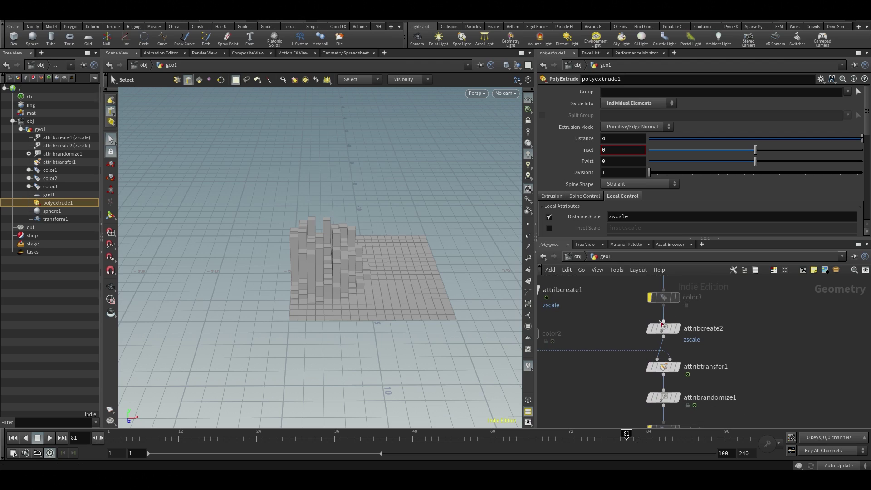
# Insert a Group node into the wire between attribcreate2 and attribtransfer1, and display its output
pyautogui.click(663, 365)
pyautogui.moveTo(749, 339); pyautogui.dragTo(735, 368, button='middle')
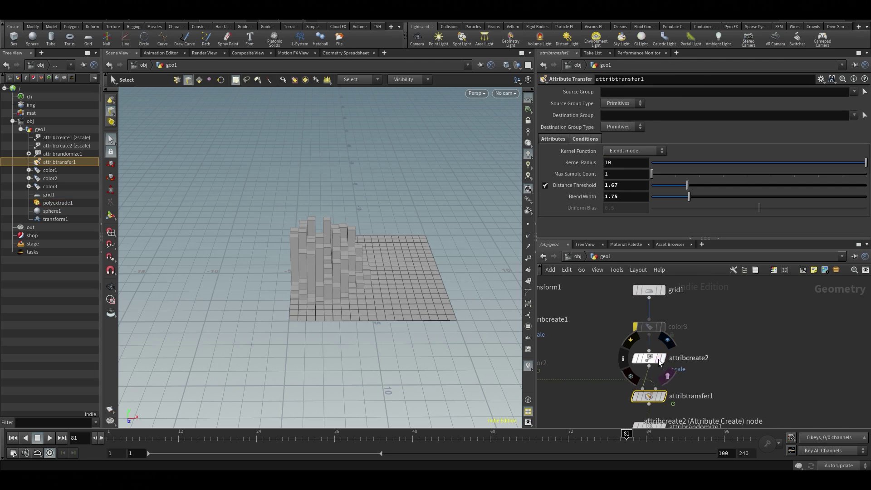
pyautogui.press('Tab')
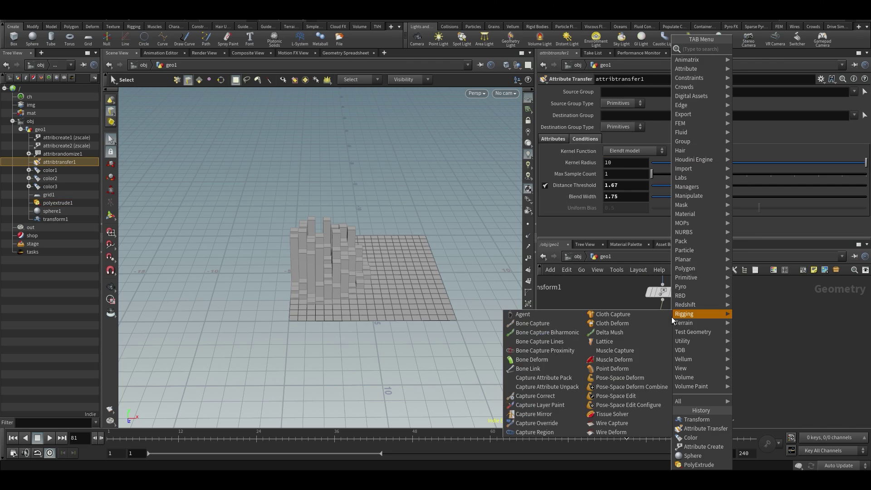
pyautogui.write('grou')
pyautogui.press('Return')
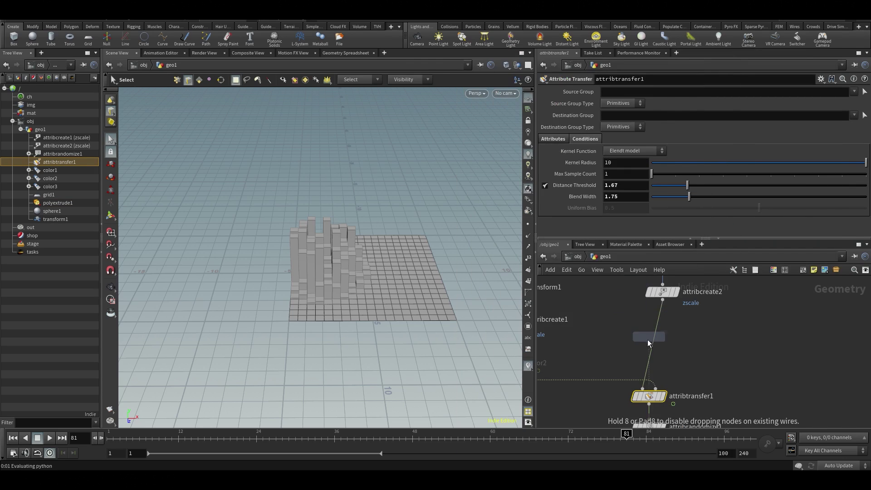
pyautogui.click(654, 339)
pyautogui.click(666, 339)
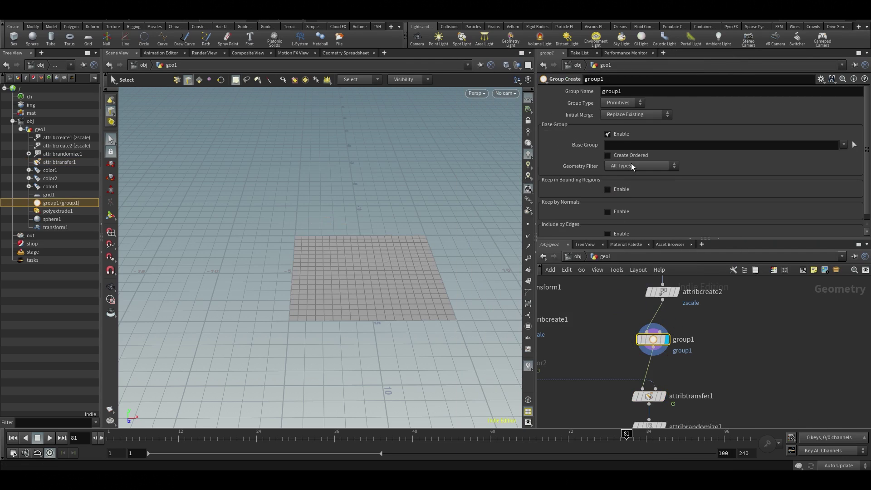
# Switch group1 from base group to a bounding-box region of size 6.1 with its X center at about -2.69
pyautogui.click(618, 135)
pyautogui.click(621, 156)
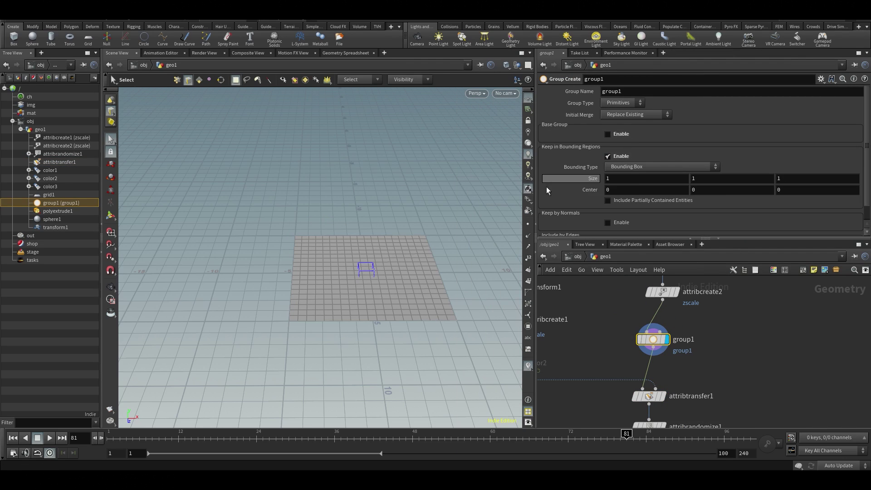
pyautogui.press('Return')
pyautogui.moveTo(590, 178); pyautogui.dragTo(803, 224, button='middle')
pyautogui.moveTo(402, 275); pyautogui.dragTo(362, 279)
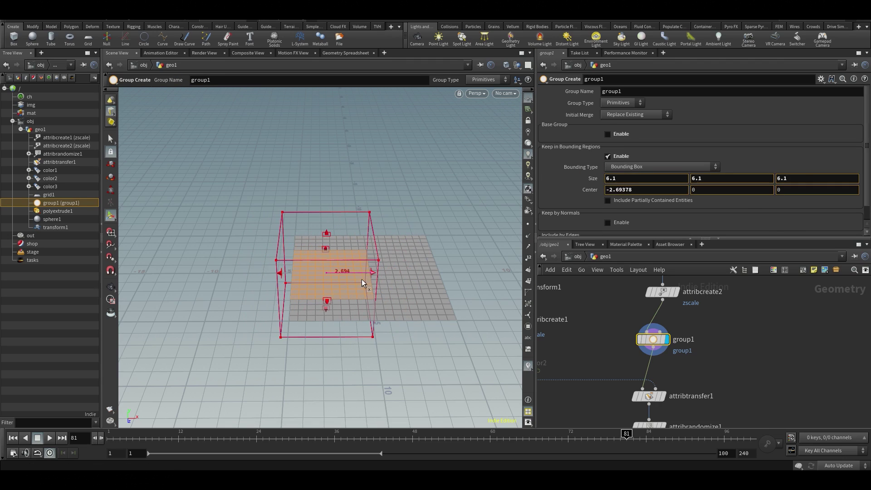
# Display attribtransfer1's output and re-enter group1 as the group name on the Group node
pyautogui.click(668, 379)
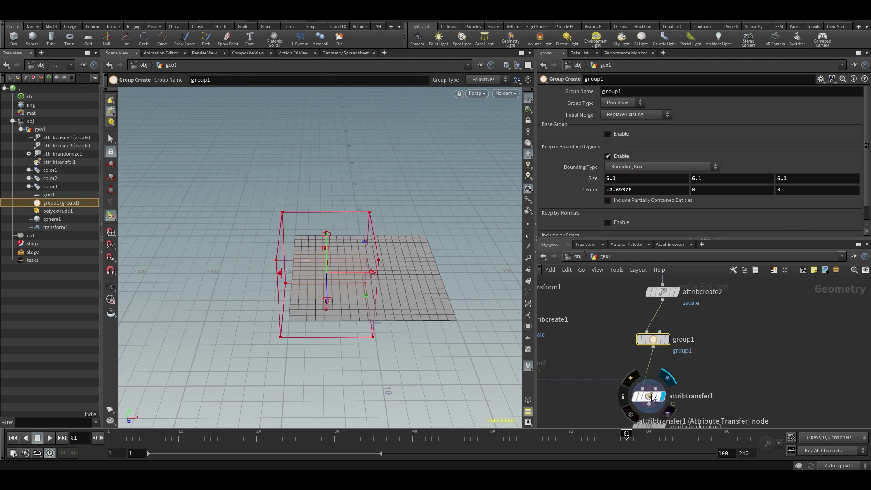
pyautogui.click(649, 396)
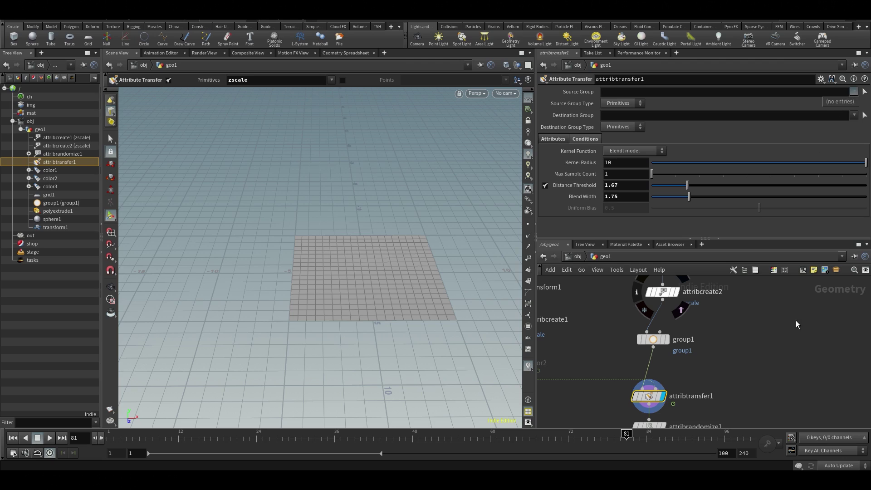
pyautogui.click(654, 342)
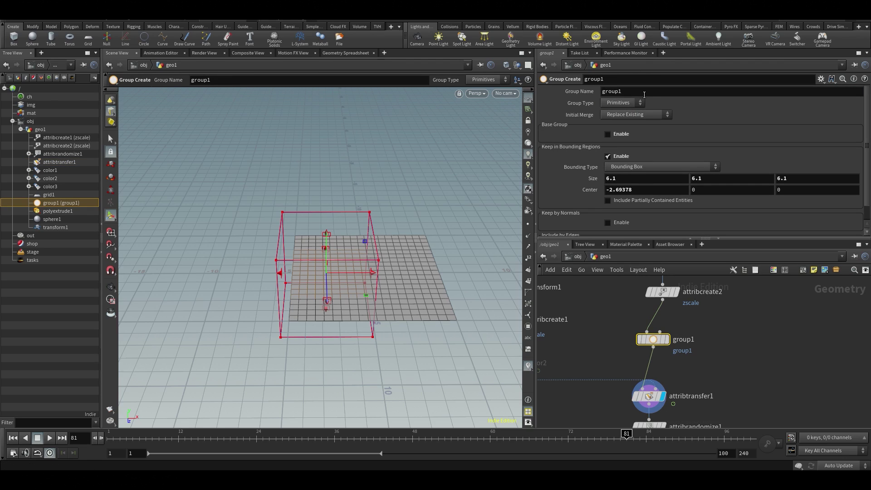
pyautogui.doubleClick(670, 95)
pyautogui.write('group')
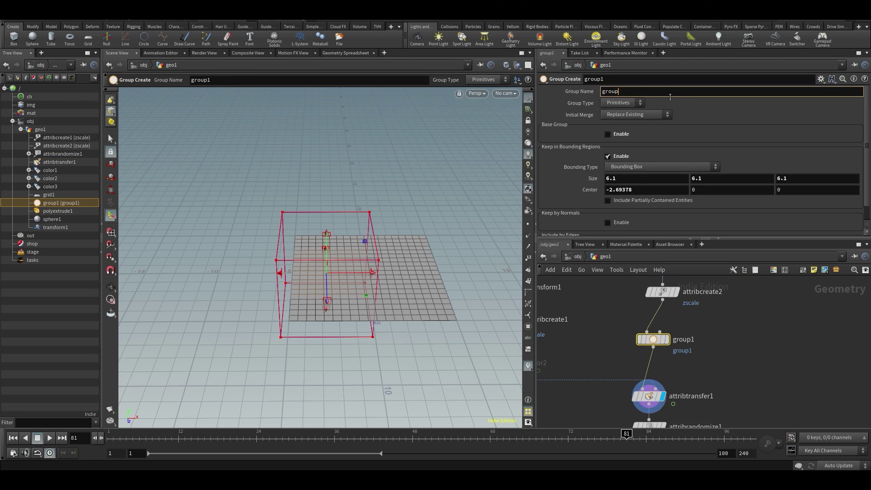
pyautogui.write('1')
pyautogui.press('Return')
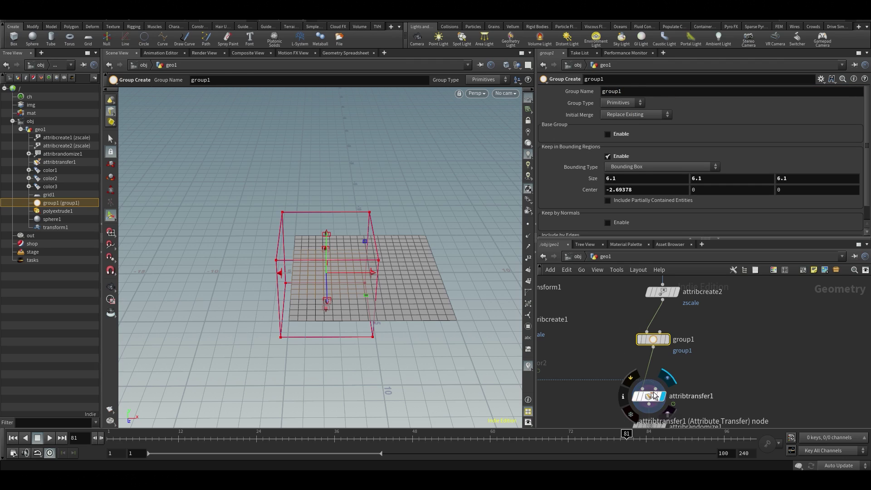
# Set attribtransfer1's destination group to group1 and display the output of polyextrude1
pyautogui.click(655, 396)
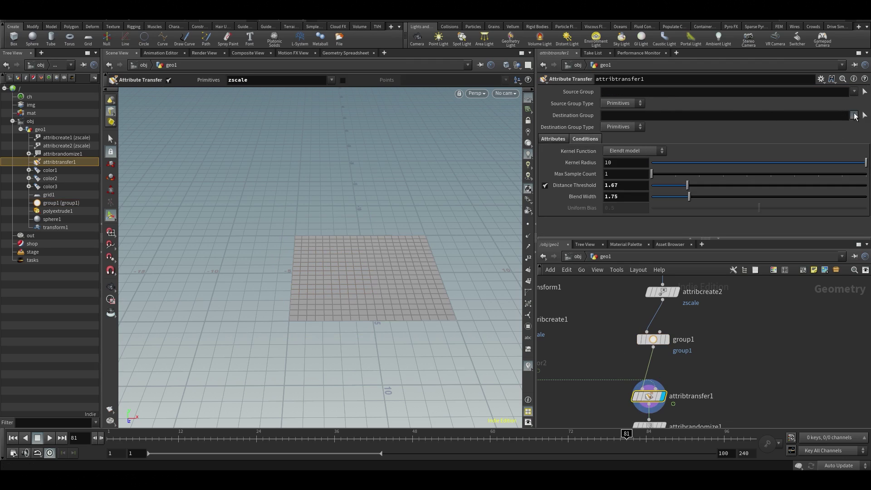
pyautogui.moveTo(791, 357); pyautogui.dragTo(760, 300, button='middle')
pyautogui.scroll(-3, 760, 299)
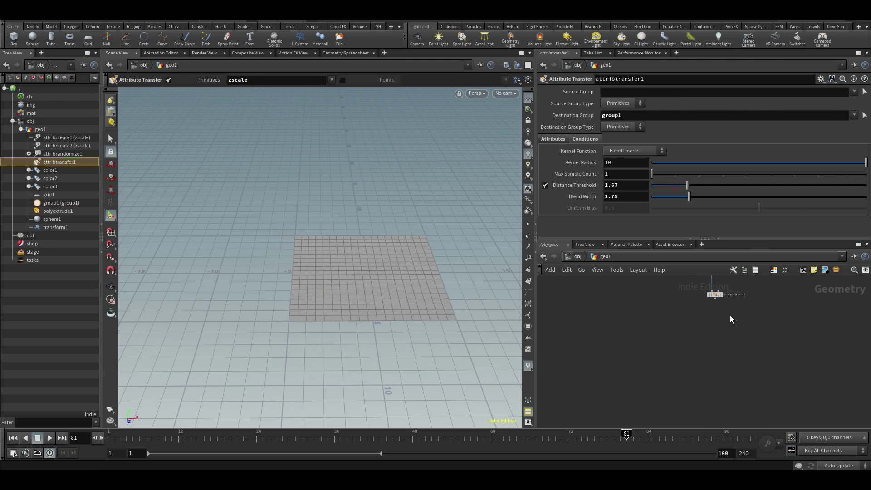
pyautogui.scroll(2, 721, 329)
pyautogui.click(695, 387)
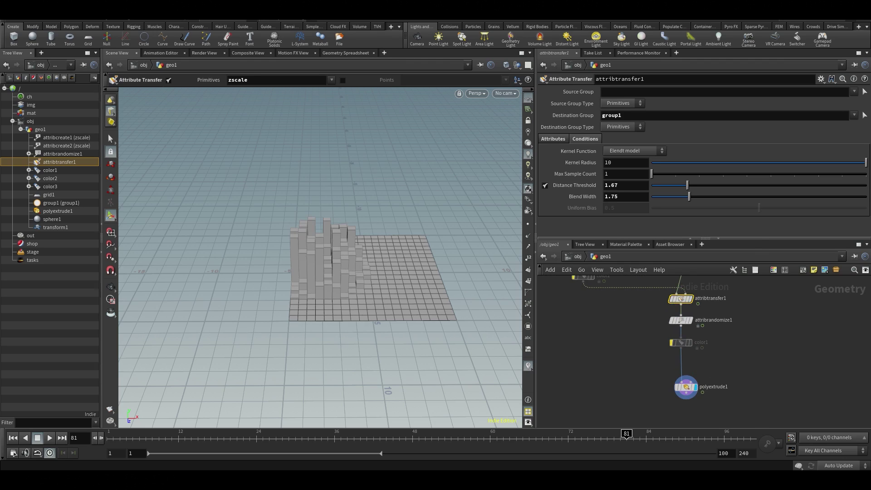
# Scrub the timeline from the start to examine how the extrusion behaves within the grouped area of the grid
pyautogui.click(128, 435)
pyautogui.moveTo(127, 435); pyautogui.dragTo(731, 435)
pyautogui.moveTo(659, 430); pyautogui.dragTo(728, 406)
pyautogui.press('Escape')
pyautogui.moveTo(445, 287); pyautogui.dragTo(323, 232)
pyautogui.press('Return')
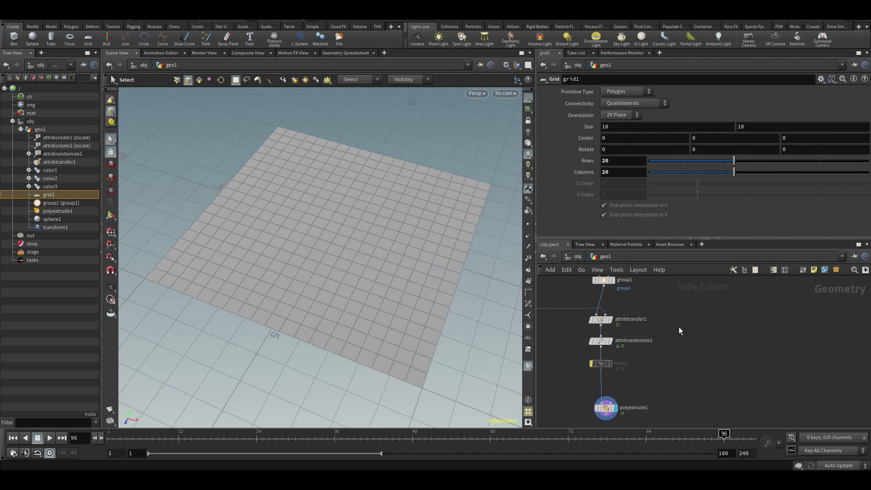
# Add a Scatter node beside the network, wire it to grid1's output and display the scattered points
pyautogui.moveTo(692, 343); pyautogui.dragTo(698, 391, button='middle')
pyautogui.moveTo(712, 354); pyautogui.dragTo(704, 388, button='middle')
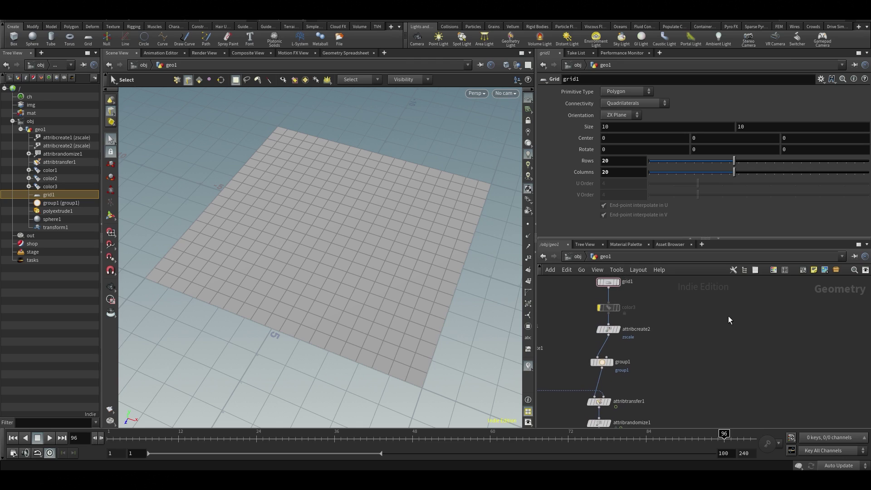
pyautogui.moveTo(733, 341); pyautogui.dragTo(711, 358, button='middle')
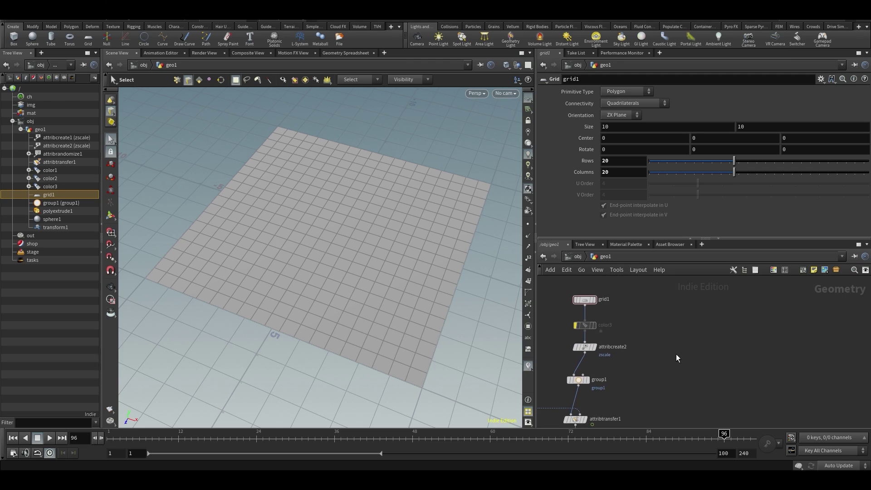
pyautogui.scroll(1, 676, 354)
pyautogui.press('Tab')
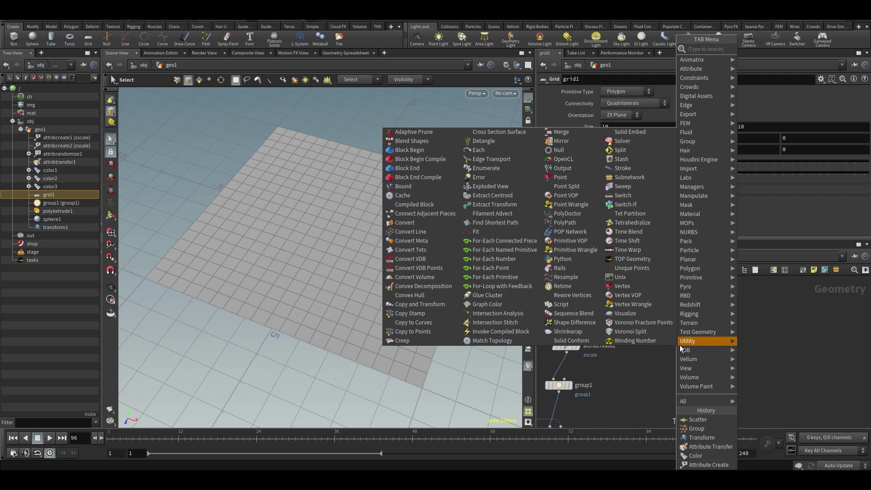
pyautogui.write('scatt')
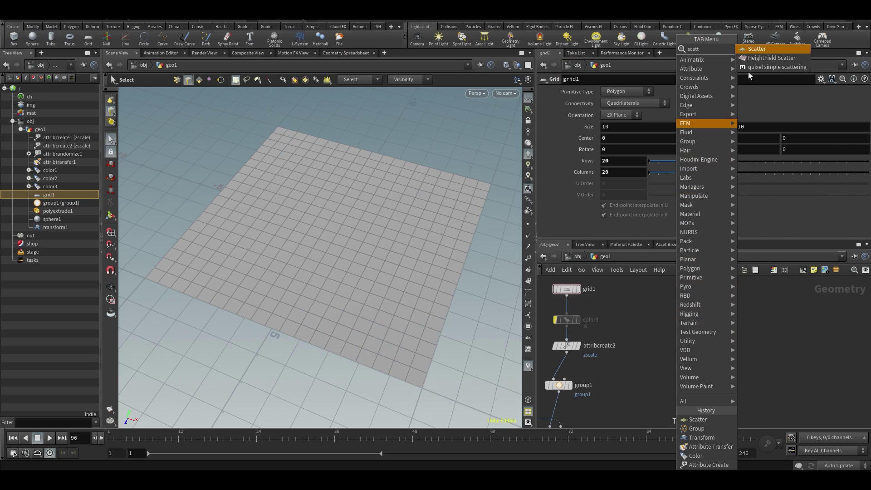
pyautogui.click(764, 49)
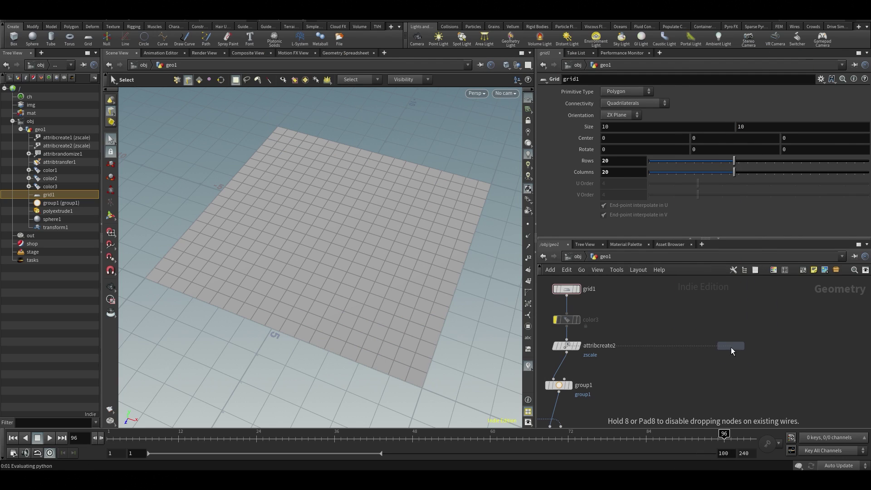
pyautogui.click(731, 347)
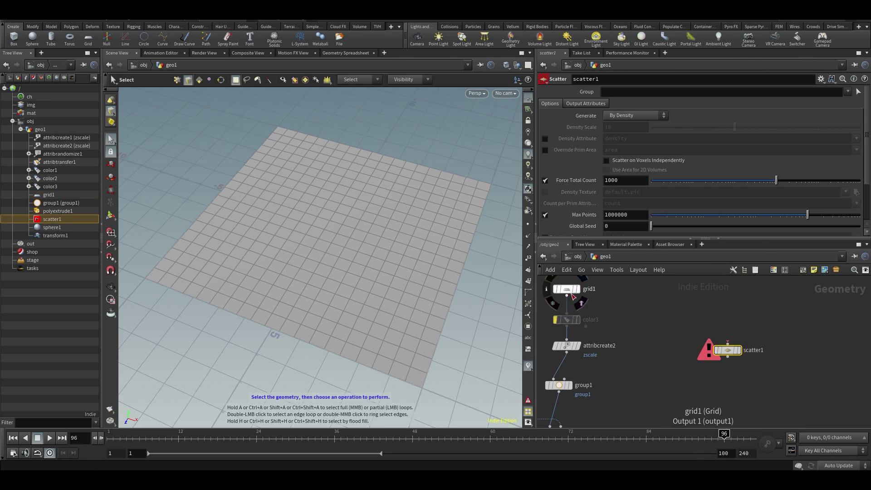
pyautogui.click(569, 295)
pyautogui.click(728, 345)
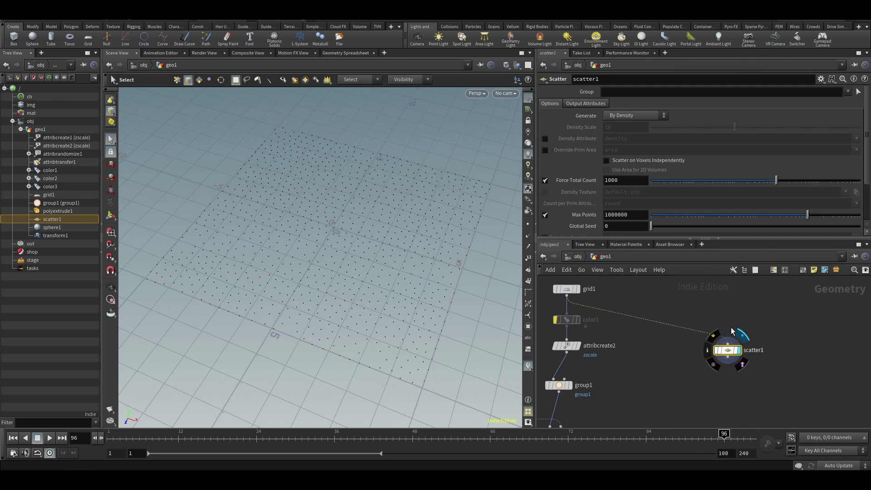
# Try a higher Force Total Count on scatter1 and undo the change
pyautogui.keyDown('alt'); pyautogui.moveTo(389, 274); pyautogui.dragTo(375, 257); pyautogui.keyUp('alt')
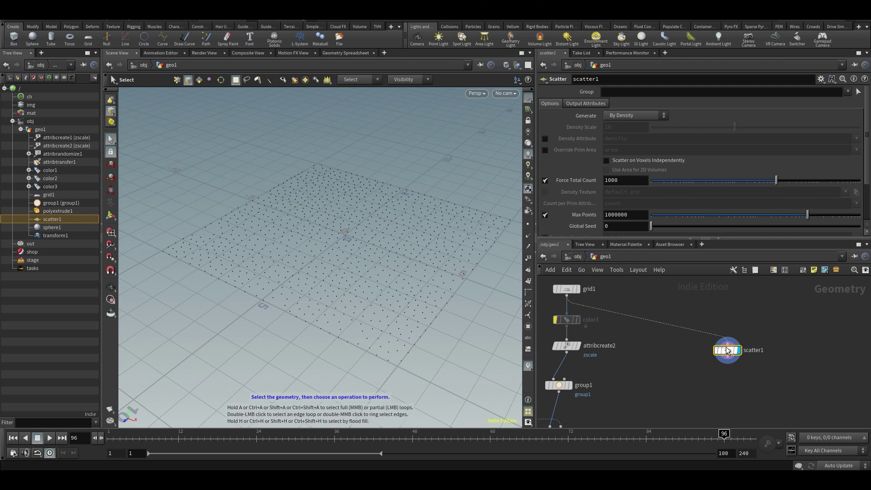
pyautogui.moveTo(777, 180); pyautogui.dragTo(808, 192)
pyautogui.hotkey('ctrl', 'z')
# Duplicate attribrandomize1 into the wire between grid1 and scatter1, and set the copy's operation to Set Value
pyautogui.moveTo(614, 388); pyautogui.dragTo(668, 311, button='middle')
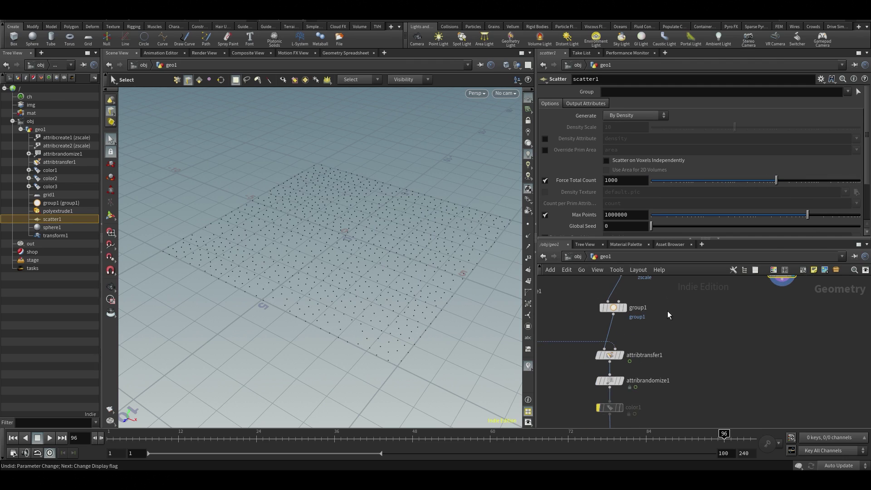
pyautogui.click(611, 385)
pyautogui.hotkey('ctrl', 'c')
pyautogui.moveTo(690, 347); pyautogui.dragTo(687, 360, button='middle')
pyautogui.scroll(1, 687, 360)
pyautogui.hotkey('ctrl', 'v')
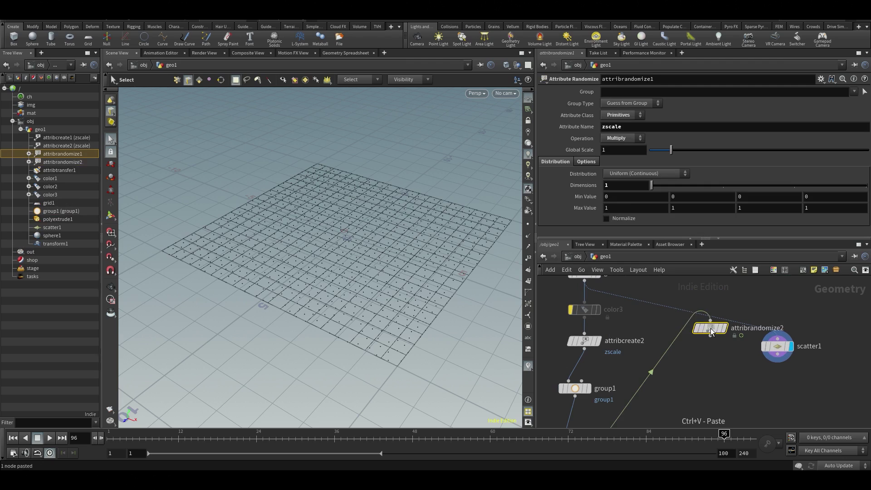
pyautogui.moveTo(711, 328); pyautogui.dragTo(770, 310)
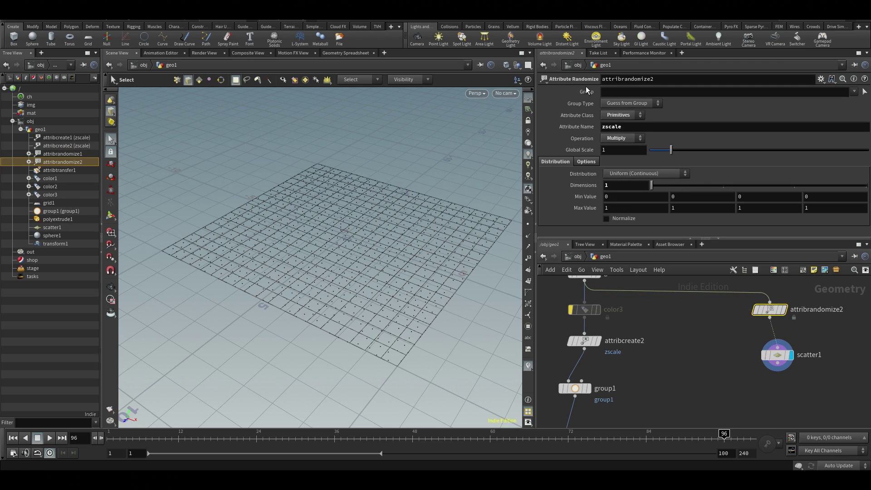
pyautogui.click(616, 138)
# Enable the density attribute on scatter1 and set it to zscale
pyautogui.click(777, 354)
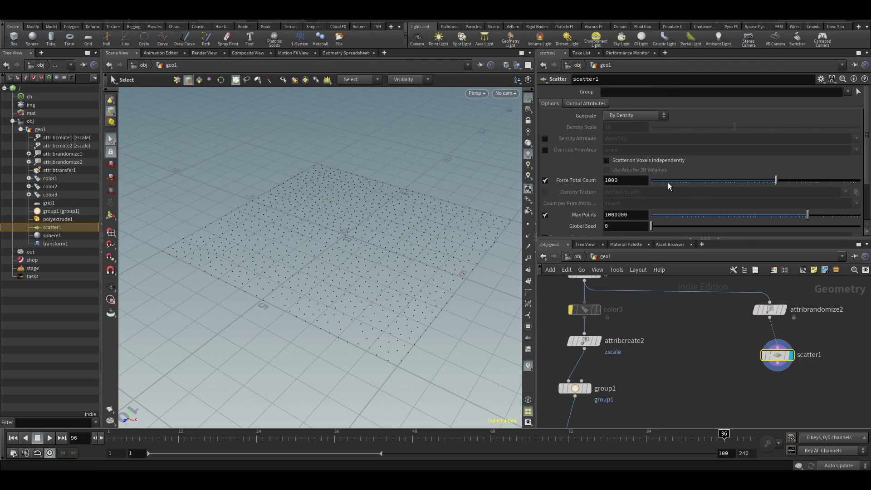
pyautogui.click(550, 135)
pyautogui.write('zscale')
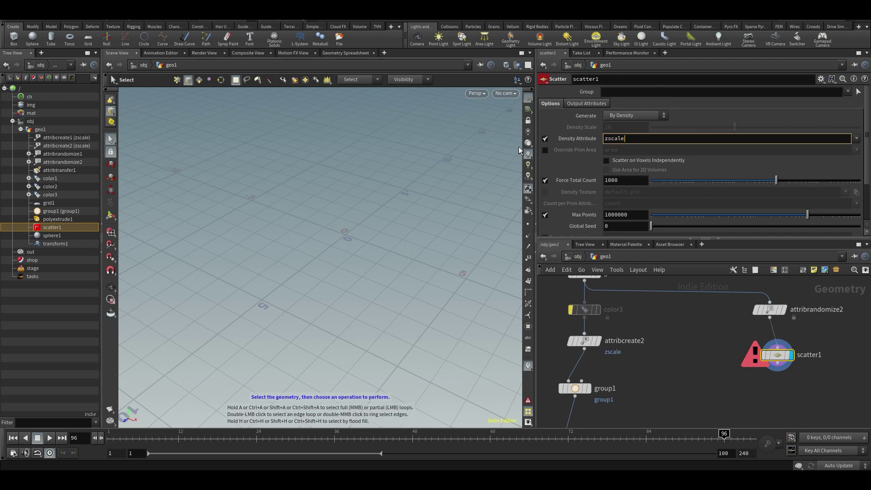
pyautogui.press('Return')
pyautogui.moveTo(364, 334); pyautogui.dragTo(357, 276)
# Try a higher total point count with the zscale density applied, and undo the change
pyautogui.moveTo(776, 180); pyautogui.dragTo(824, 189)
pyautogui.keyDown('alt'); pyautogui.moveTo(399, 280); pyautogui.dragTo(411, 295); pyautogui.keyUp('alt')
pyautogui.hotkey('ctrl', 'z')
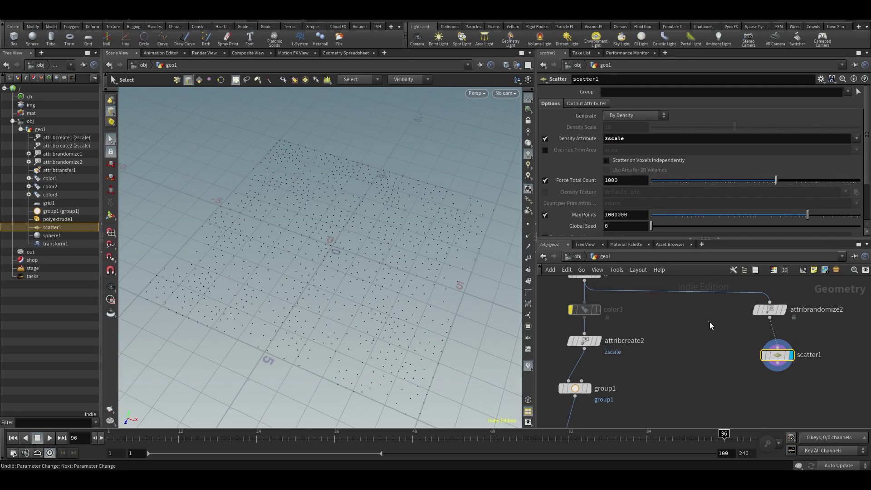
# Bypass scatter1, delete the attribrandomize2 node above it, and re-enable scatter1 directly under grid1
pyautogui.moveTo(802, 306); pyautogui.dragTo(801, 307)
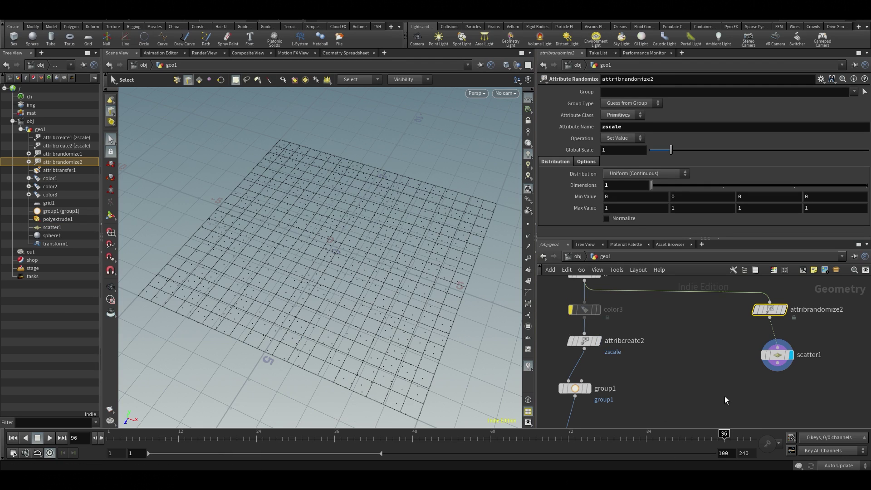
pyautogui.moveTo(767, 358)
pyautogui.click(760, 339)
pyautogui.moveTo(760, 348); pyautogui.dragTo(747, 361, button='middle')
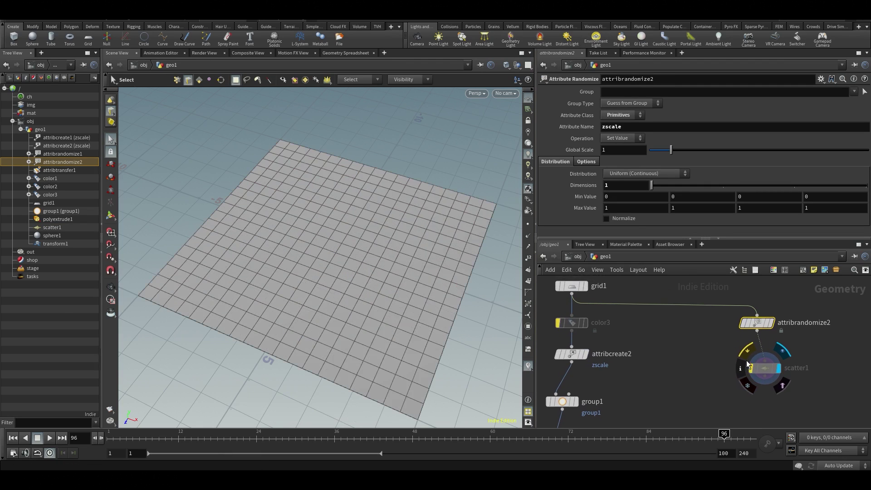
pyautogui.press('Delete')
pyautogui.moveTo(760, 369)
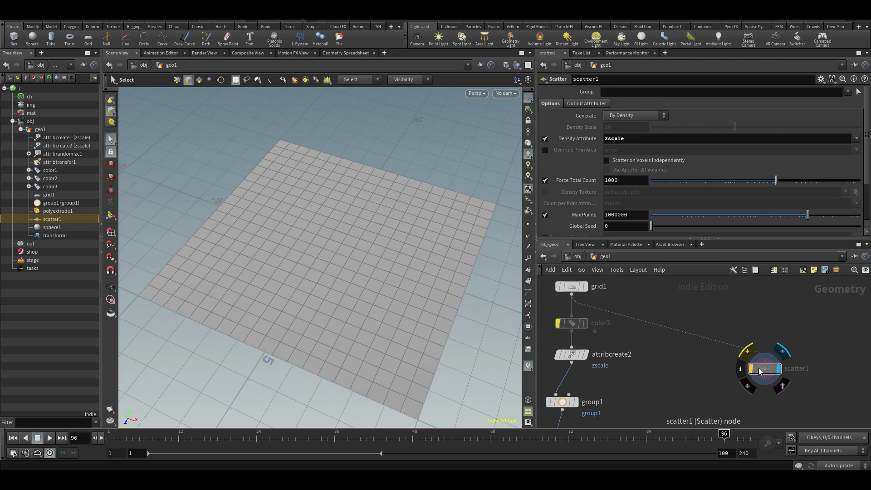
pyautogui.click(749, 354)
pyautogui.moveTo(768, 372); pyautogui.dragTo(794, 344)
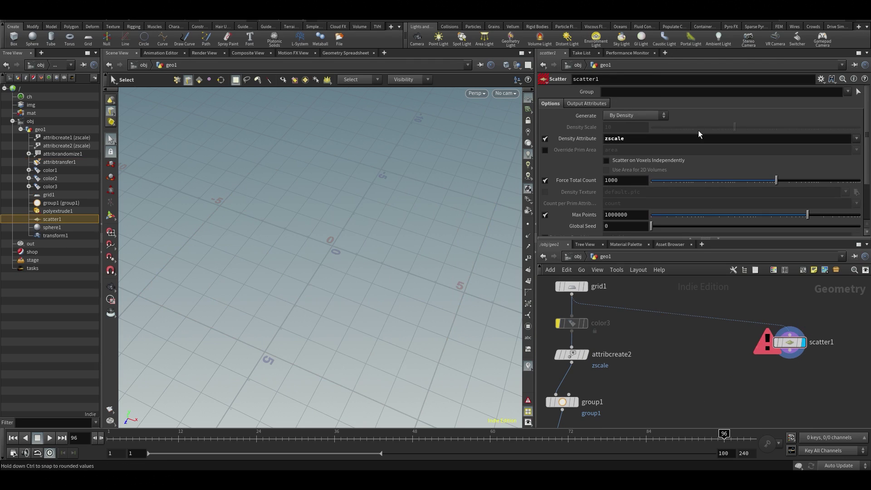
# Disable the density attribute on scatter1 and set Force Total Count to 316
pyautogui.click(545, 139)
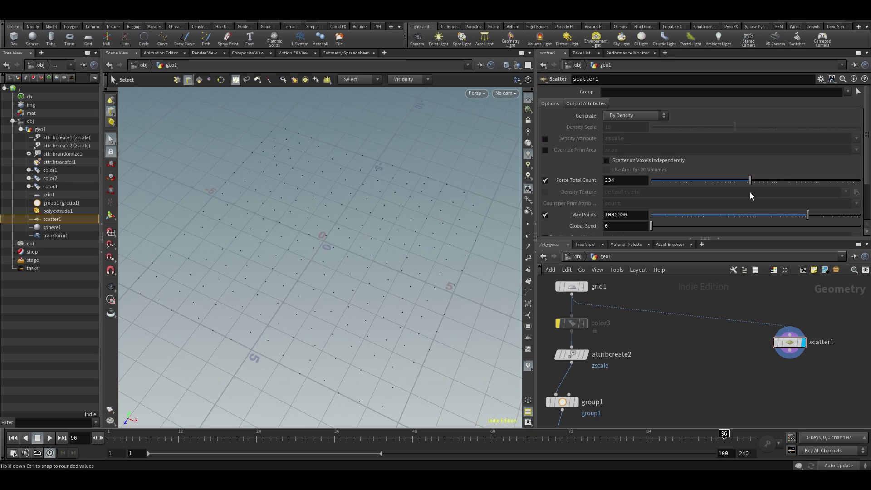
pyautogui.press('Escape')
pyautogui.moveTo(288, 243)
pyautogui.mouseDown()
pyautogui.moveTo(317, 225)
pyautogui.moveTo(349, 253)
pyautogui.moveTo(293, 236)
pyautogui.mouseUp()
pyautogui.press('s')
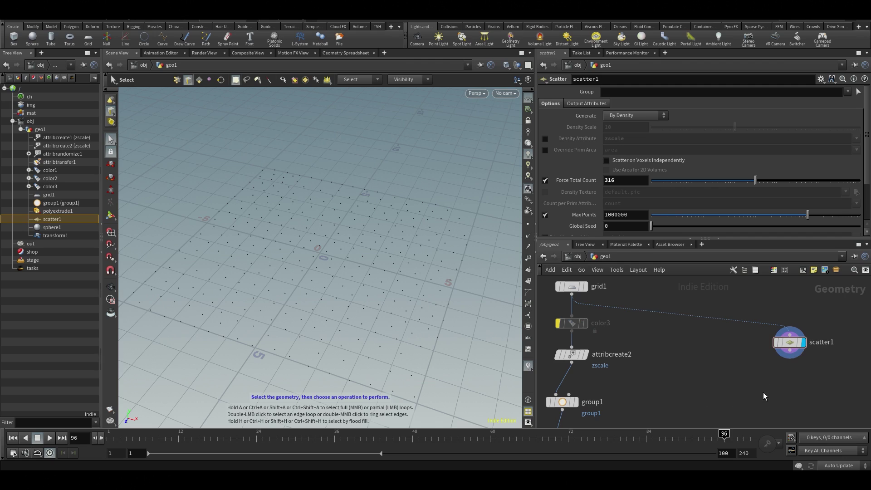
# Add a Copy to Points node below scatter1 and connect scatter1's output to its target points input
pyautogui.press('h')
pyautogui.press('Tab')
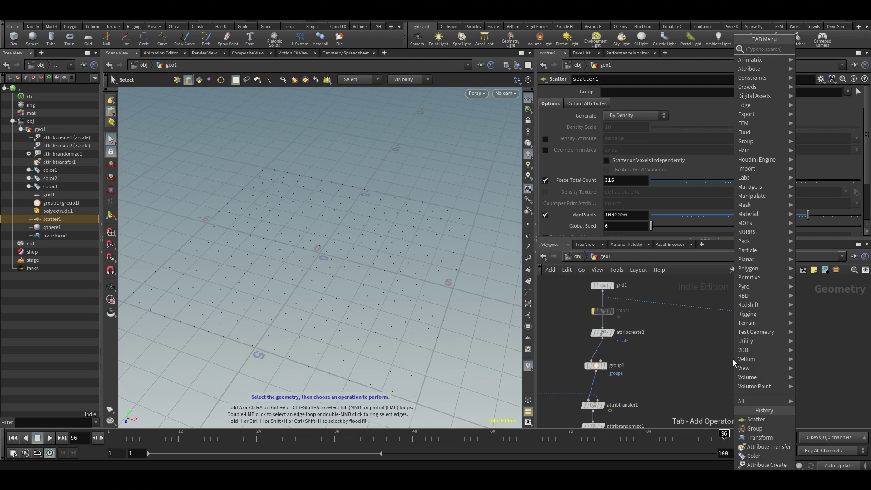
pyautogui.write('copy')
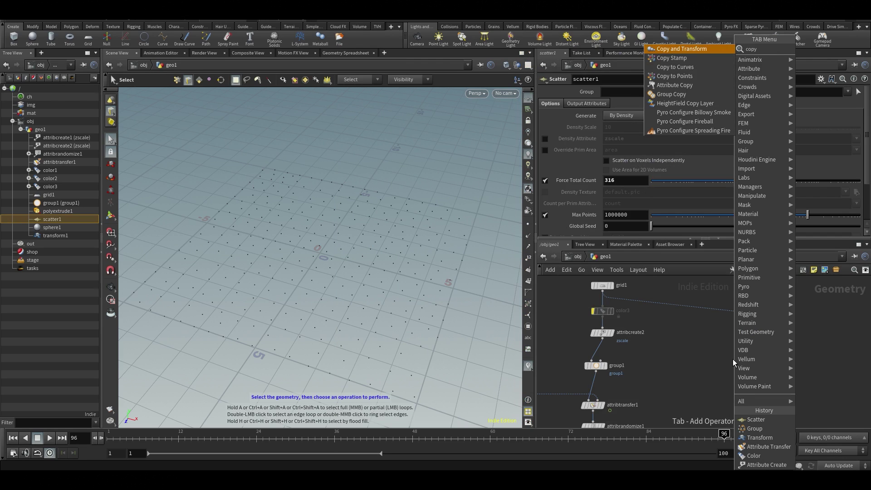
pyautogui.write(' to')
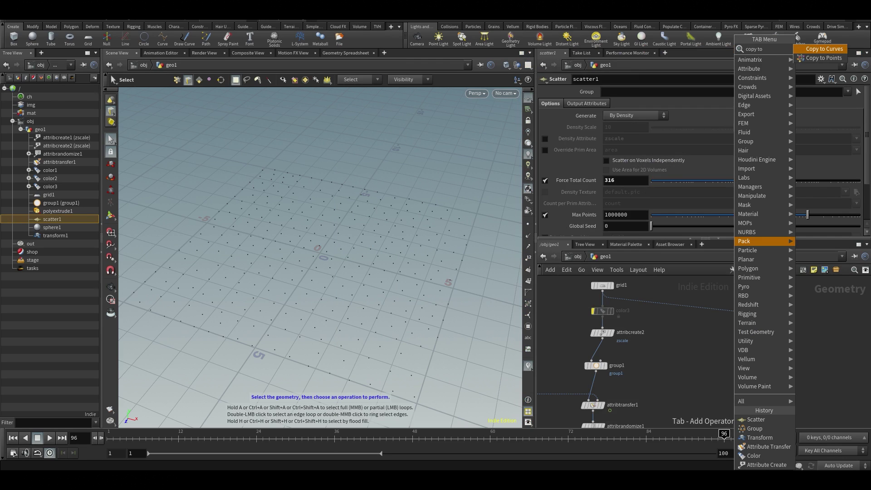
pyautogui.click(838, 57)
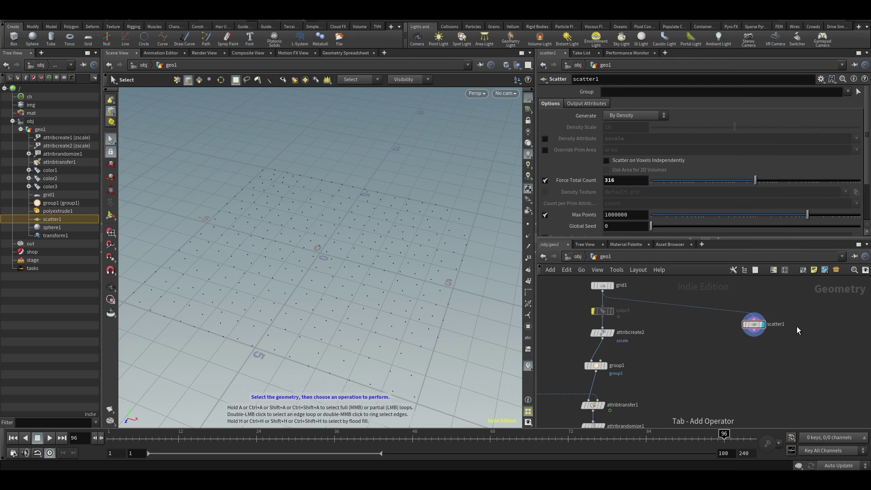
pyautogui.click(748, 358)
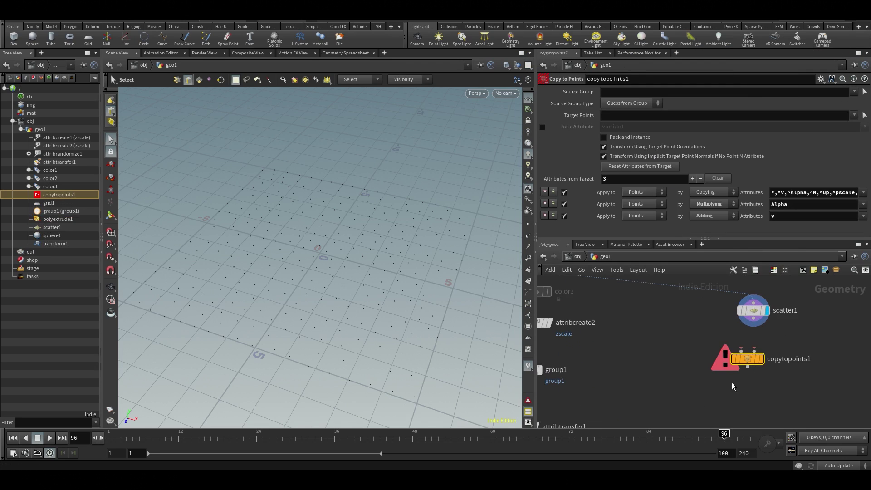
pyautogui.moveTo(741, 355); pyautogui.dragTo(728, 361)
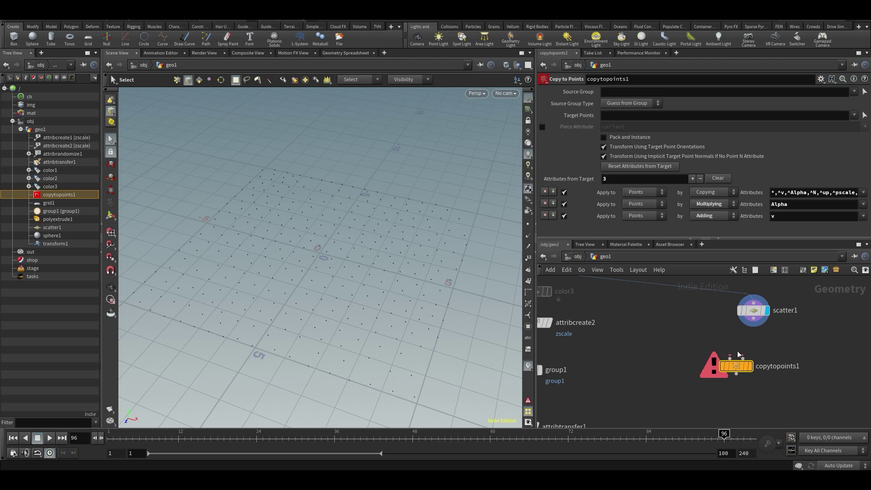
pyautogui.click(743, 359)
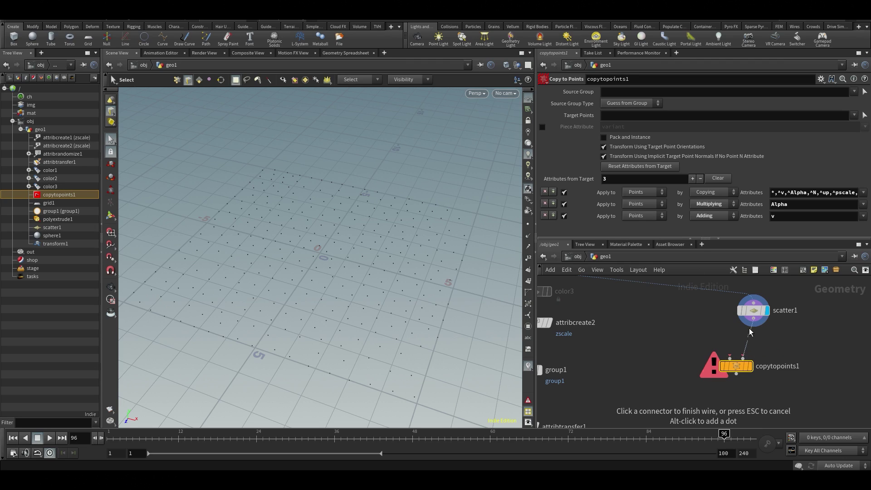
pyautogui.click(753, 323)
pyautogui.moveTo(741, 369); pyautogui.dragTo(732, 377)
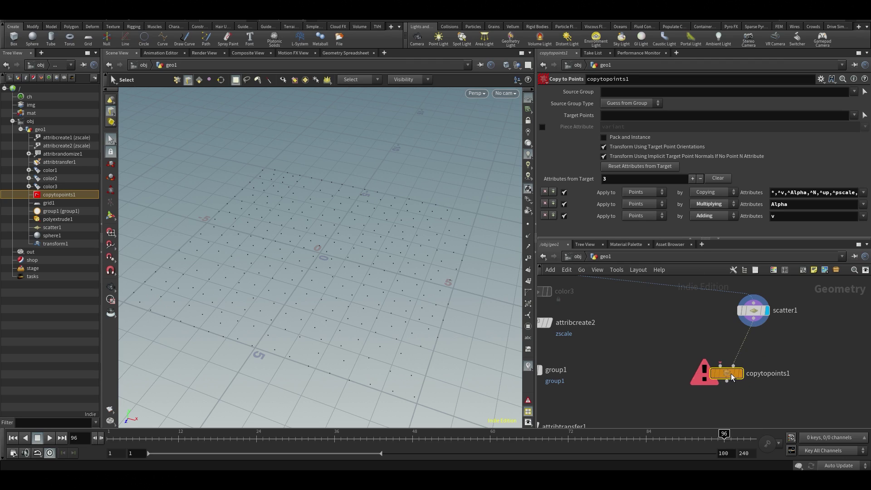
# Set scatter1's Force Total Count to 197 and add a Sphere node beside scatter1
pyautogui.click(752, 306)
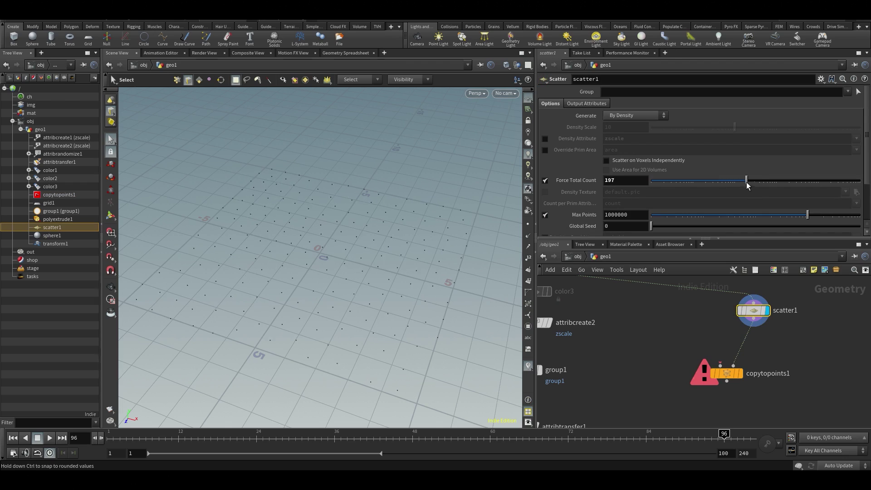
pyautogui.press('Tab')
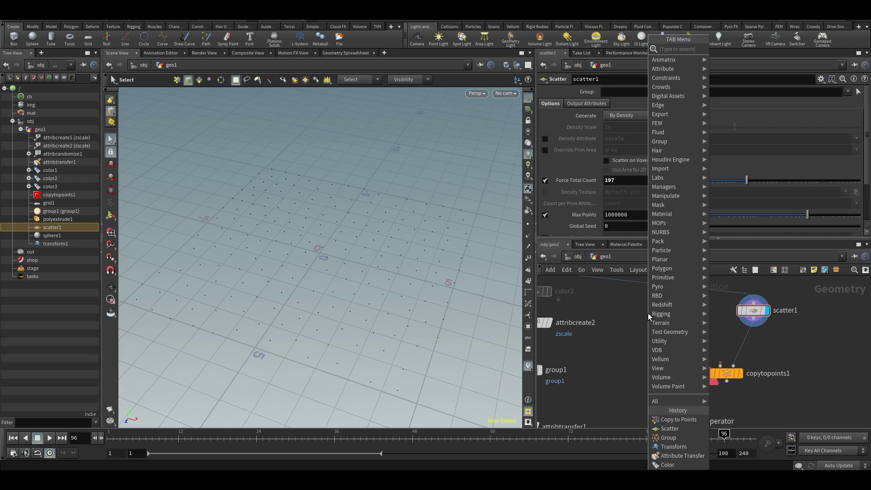
pyautogui.write('sphe')
pyautogui.press('Return')
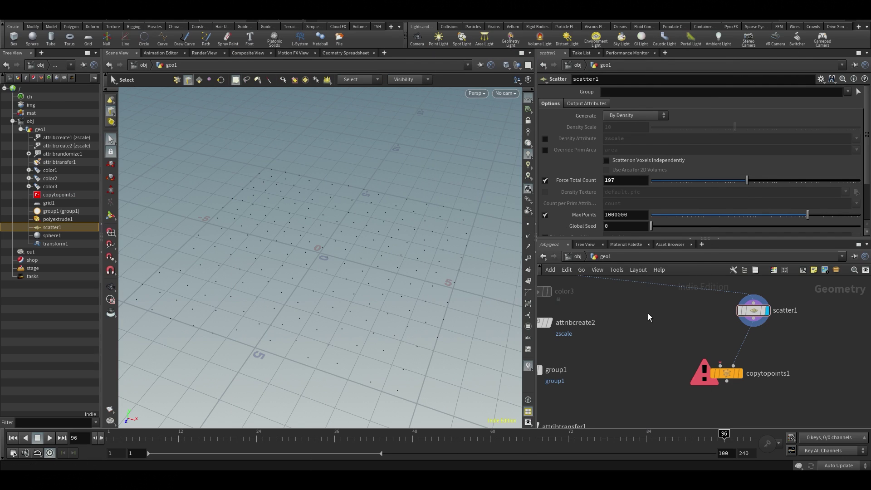
pyautogui.click(648, 313)
# Connect sphere2 to the geometry input of copytopoints1 and display copytopoints1
pyautogui.click(648, 320)
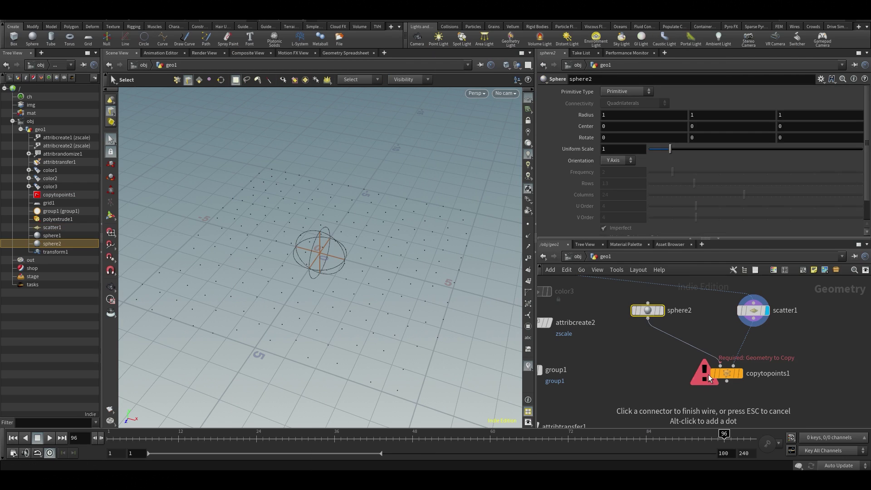
pyautogui.click(721, 366)
pyautogui.click(740, 373)
pyautogui.press('Escape')
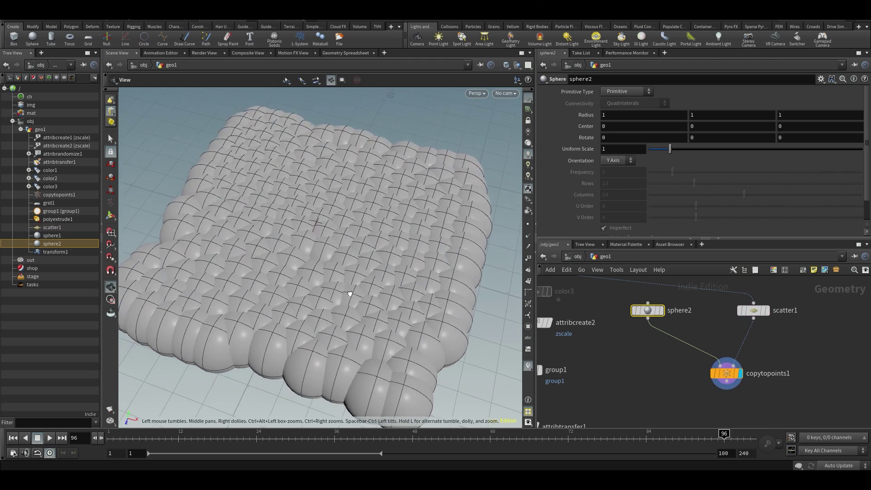
pyautogui.moveTo(350, 293)
pyautogui.keyDown('alt'); pyautogui.mouseDown()
pyautogui.moveTo(327, 296)
pyautogui.moveTo(344, 281)
pyautogui.mouseUp(); pyautogui.keyUp('alt')
pyautogui.scroll(-1, 440, 254)
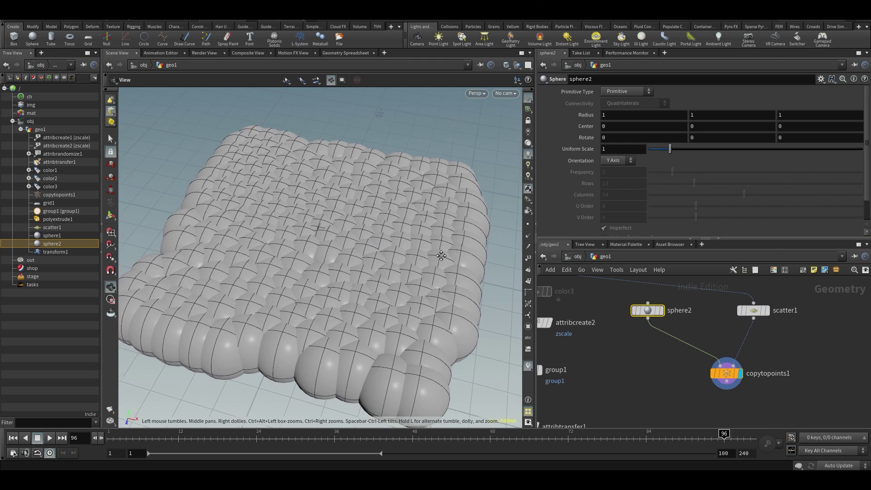
pyautogui.scroll(-3, 440, 254)
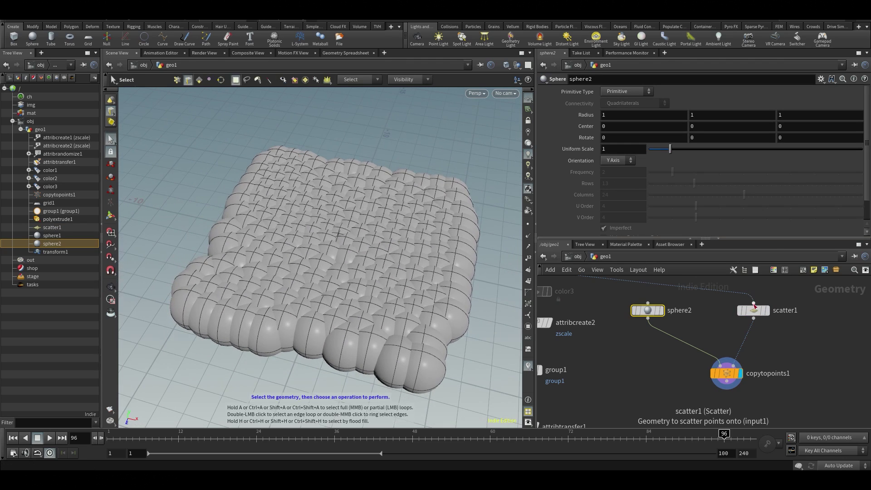
# Raise Force Total Count on scatter1 to 240 and inspect the copied spheres
pyautogui.click(754, 311)
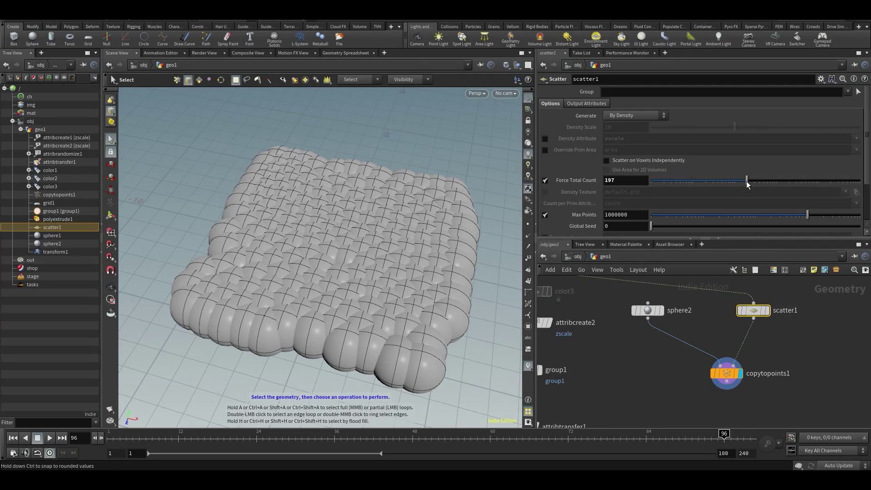
pyautogui.moveTo(746, 180); pyautogui.dragTo(751, 200)
pyautogui.press('Escape')
pyautogui.moveTo(297, 263); pyautogui.dragTo(322, 248)
pyautogui.press('s')
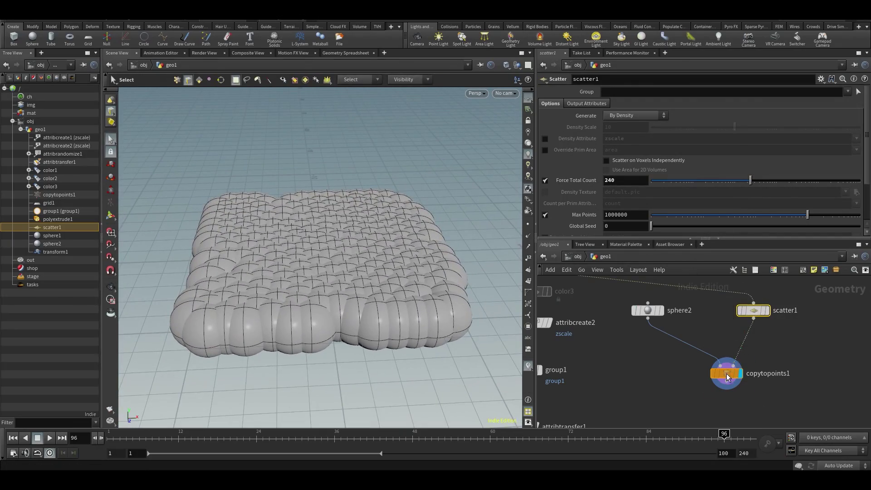
# Move copytopoints1 straight beneath scatter1, leaving room for another node between them
pyautogui.moveTo(727, 375); pyautogui.dragTo(745, 392)
pyautogui.moveTo(760, 374); pyautogui.dragTo(770, 312, button='middle')
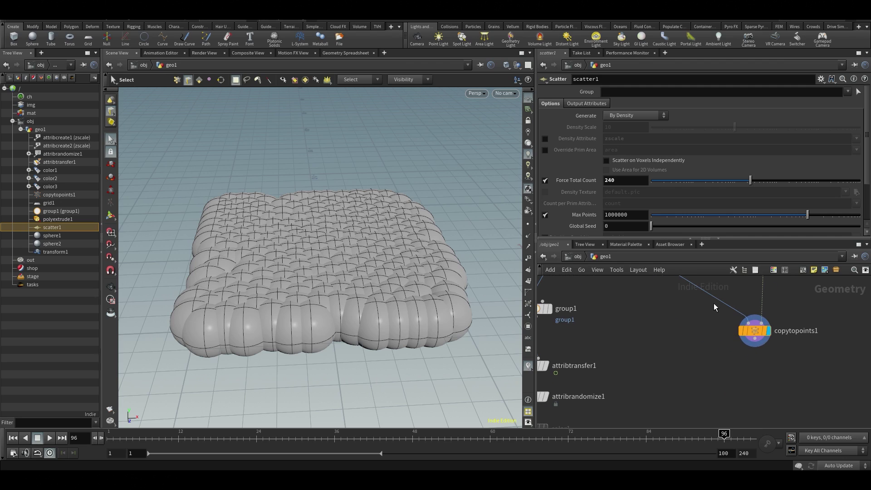
pyautogui.moveTo(740, 279); pyautogui.dragTo(639, 337, button='middle')
pyautogui.moveTo(684, 385); pyautogui.dragTo(695, 363, button='middle')
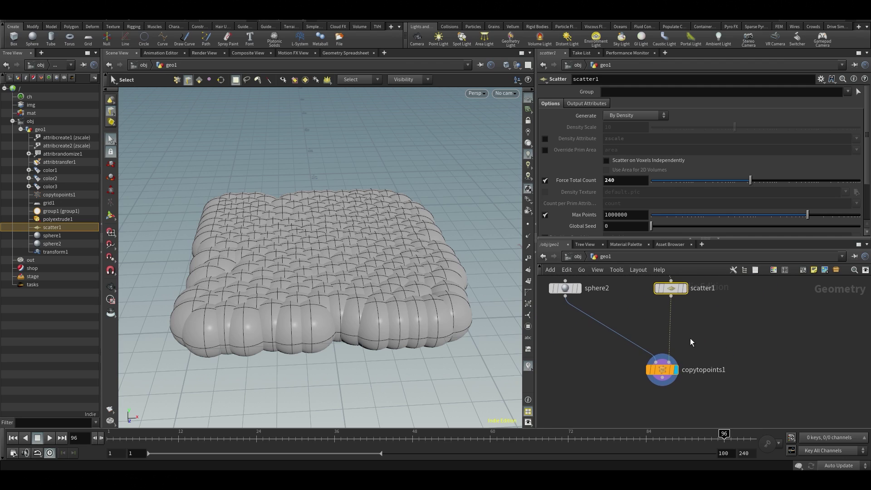
pyautogui.moveTo(574, 364); pyautogui.dragTo(622, 366, button='middle')
pyautogui.scroll(1, 606, 363)
pyautogui.scroll(-2, 623, 366)
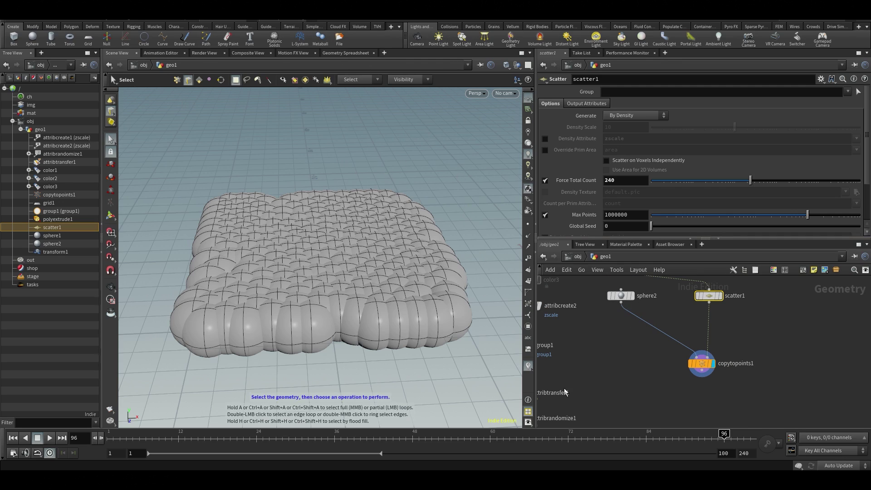
# Insert an Attribute Randomize node into the connection between scatter1 and copytopoints1
pyautogui.moveTo(618, 411); pyautogui.dragTo(672, 342, button='middle')
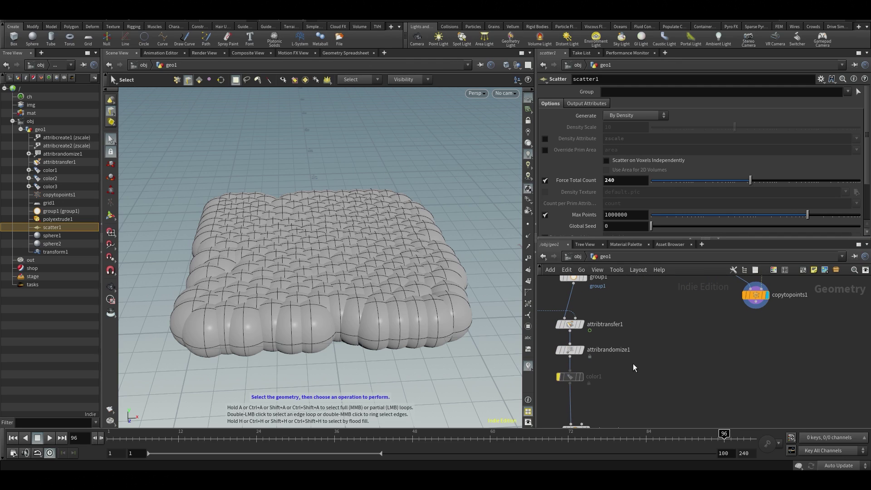
pyautogui.moveTo(709, 347); pyautogui.dragTo(661, 394, button='middle')
pyautogui.moveTo(737, 287); pyautogui.dragTo(724, 325, button='middle')
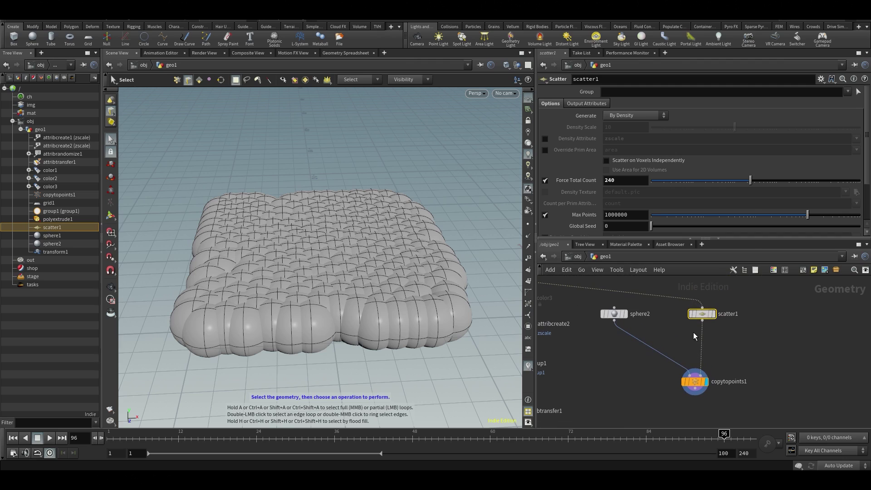
pyautogui.press('Tab')
pyautogui.write('a ra')
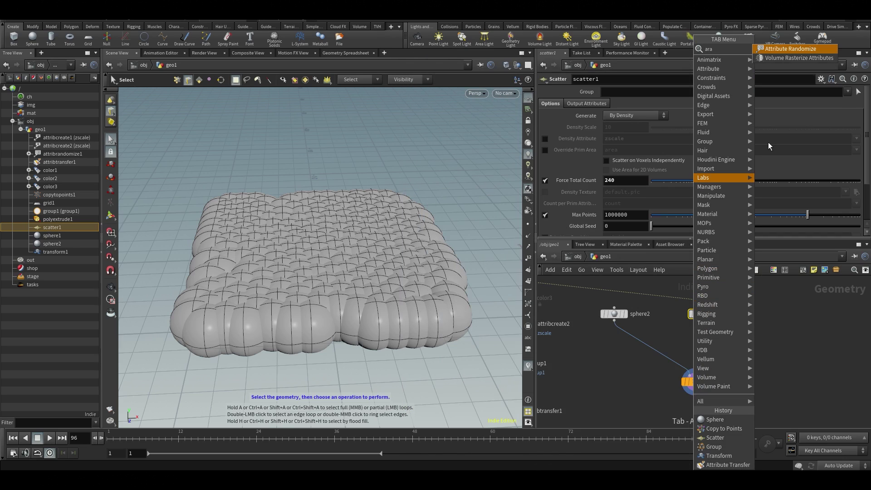
pyautogui.click(793, 49)
pyautogui.scroll(2, 755, 347)
pyautogui.click(681, 344)
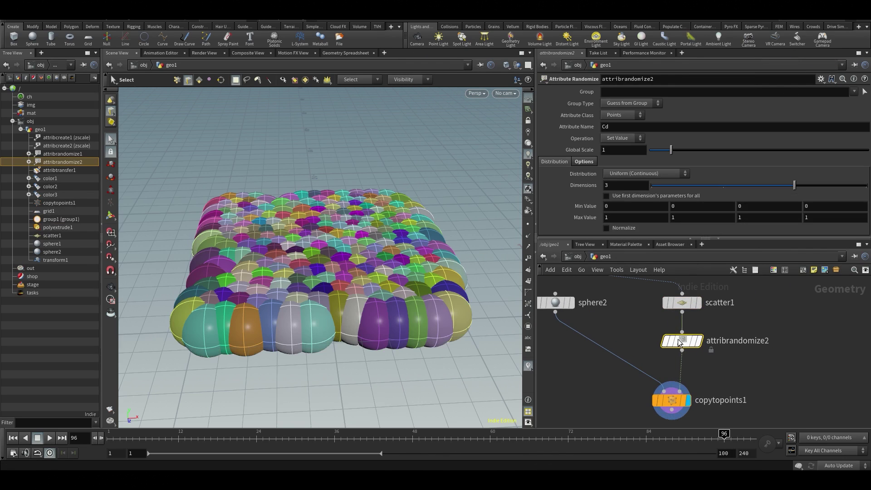
# Set attribrandomize2's attribute name to pscale and its dimensions to 1
pyautogui.click(657, 131)
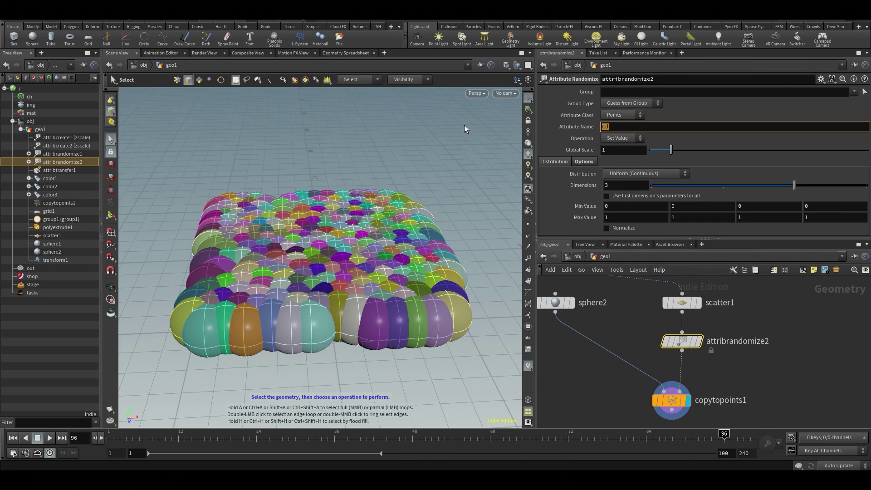
pyautogui.write('pscale')
pyautogui.press('Return')
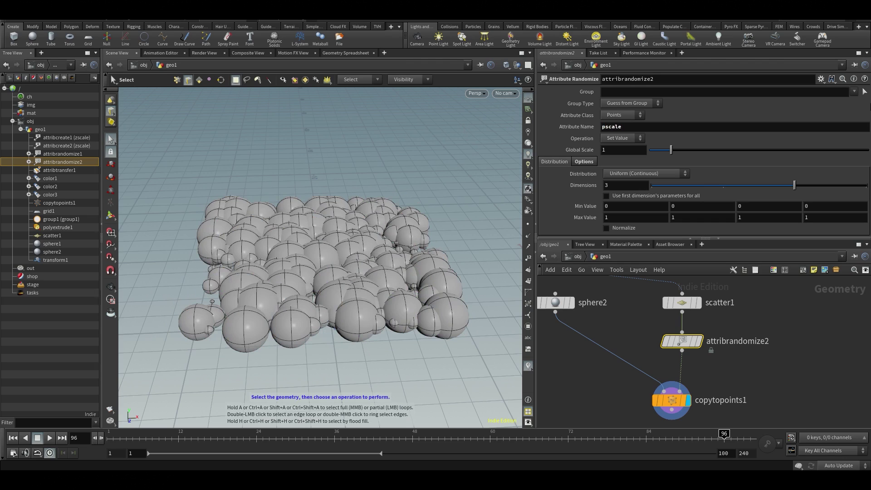
pyautogui.press('Return')
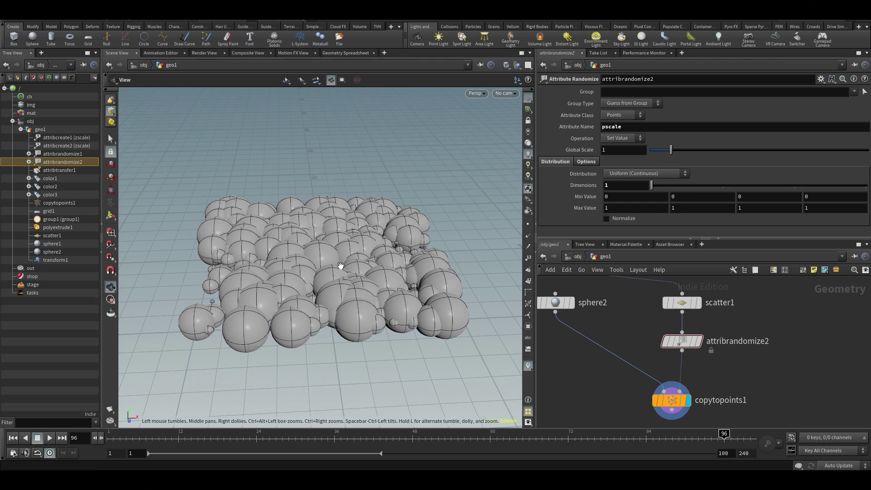
pyautogui.keyDown('alt'); pyautogui.moveTo(340, 267); pyautogui.dragTo(334, 345); pyautogui.keyUp('alt')
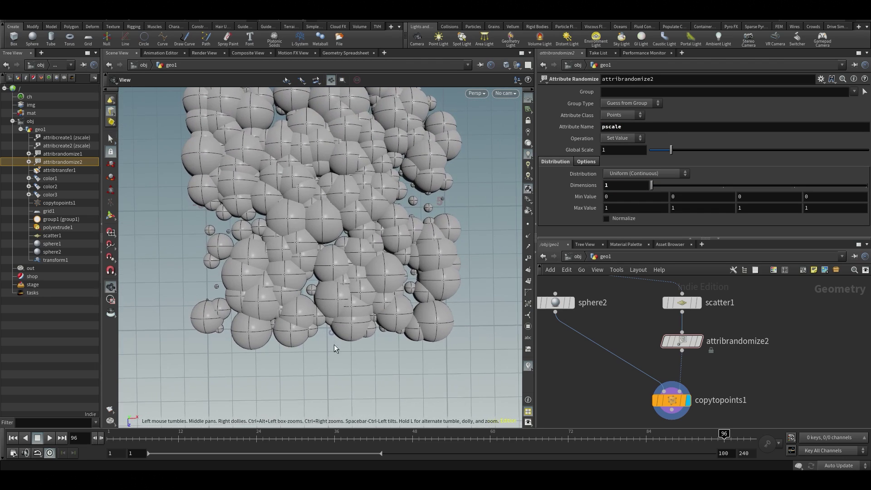
# Align copytopoints1 beneath attribrandomize2 and inspect the randomly scaled spheres from a low side angle
pyautogui.click(672, 401)
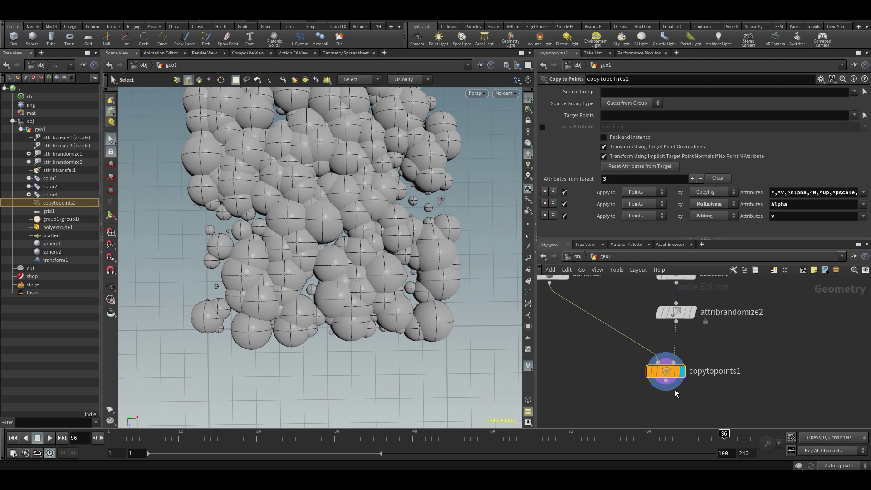
pyautogui.moveTo(665, 371); pyautogui.dragTo(669, 380)
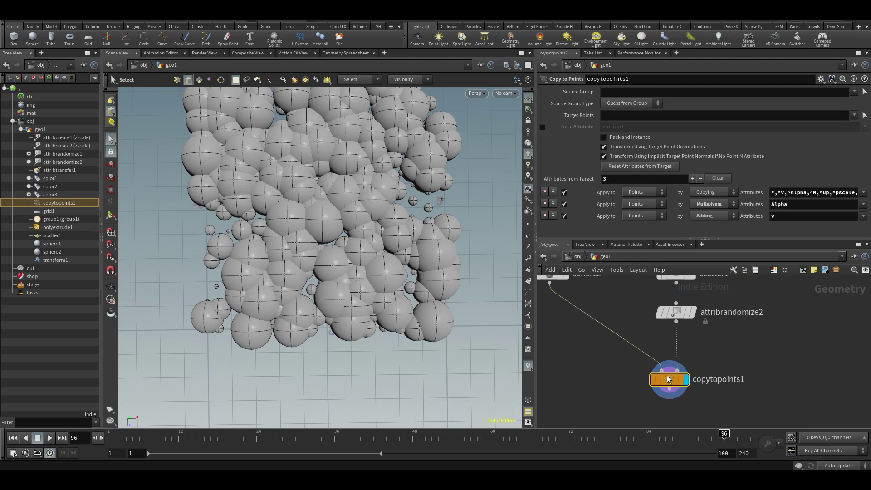
pyautogui.keyDown('alt'); pyautogui.moveTo(358, 245); pyautogui.dragTo(355, 161); pyautogui.keyUp('alt')
pyautogui.moveTo(358, 173); pyautogui.dragTo(383, 146)
pyautogui.moveTo(383, 140); pyautogui.dragTo(409, 190, button='middle')
pyautogui.press('s')
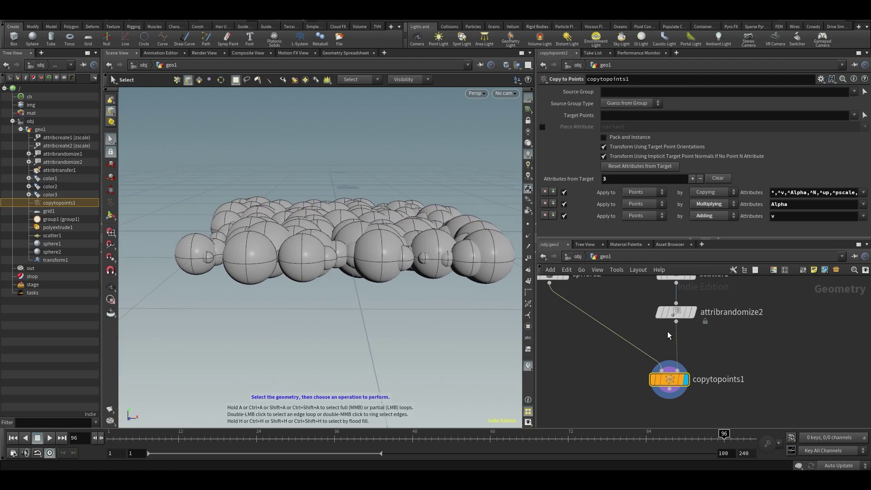
# Display sphere2 on its own for comparison, return the display to copytopoints1, and examine the scaled copies from above
pyautogui.moveTo(586, 310); pyautogui.dragTo(603, 356, button='middle')
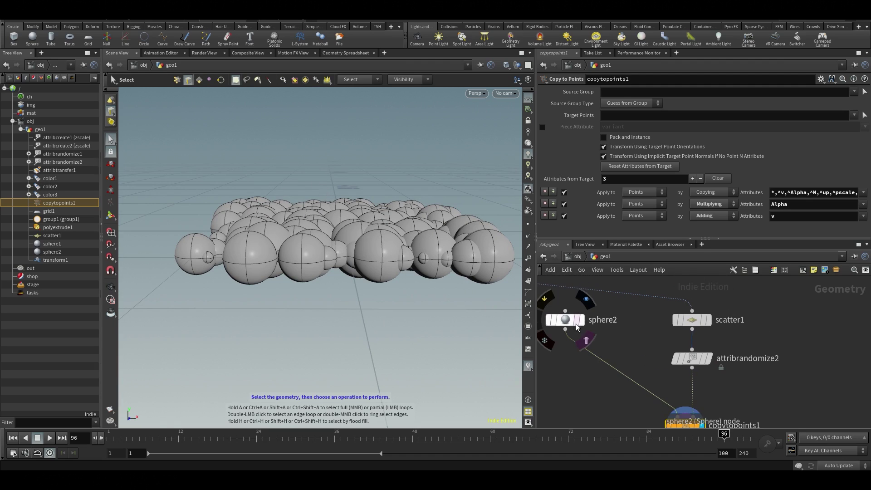
pyautogui.click(564, 321)
pyautogui.click(587, 298)
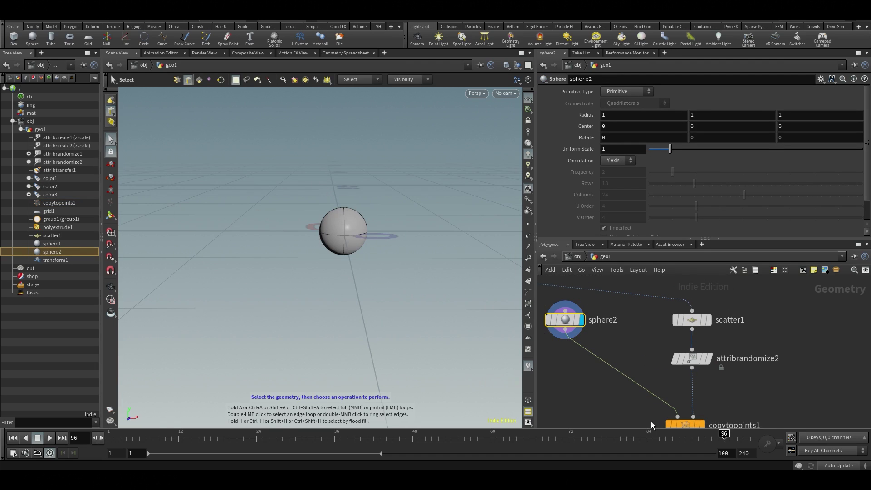
pyautogui.moveTo(651, 426); pyautogui.dragTo(590, 366, button='middle')
pyautogui.click(639, 365)
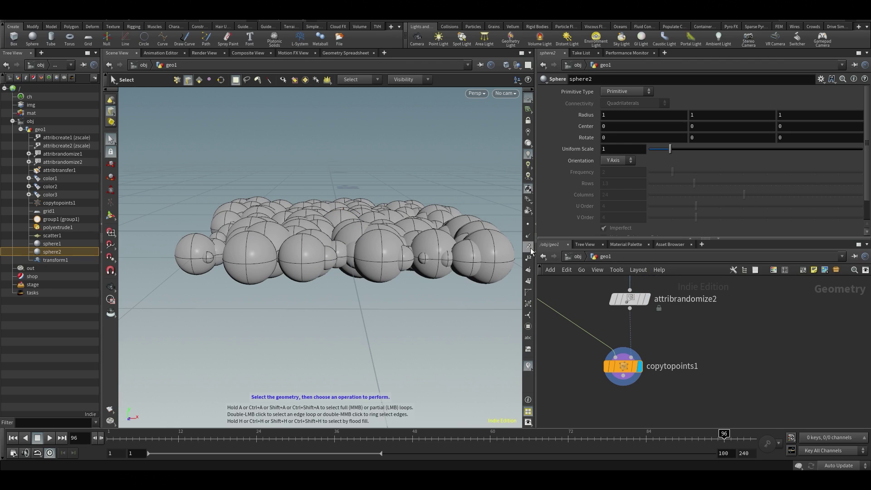
pyautogui.press('Escape')
pyautogui.moveTo(363, 209); pyautogui.dragTo(356, 303)
pyautogui.press('s')
pyautogui.scroll(-4, 726, 381)
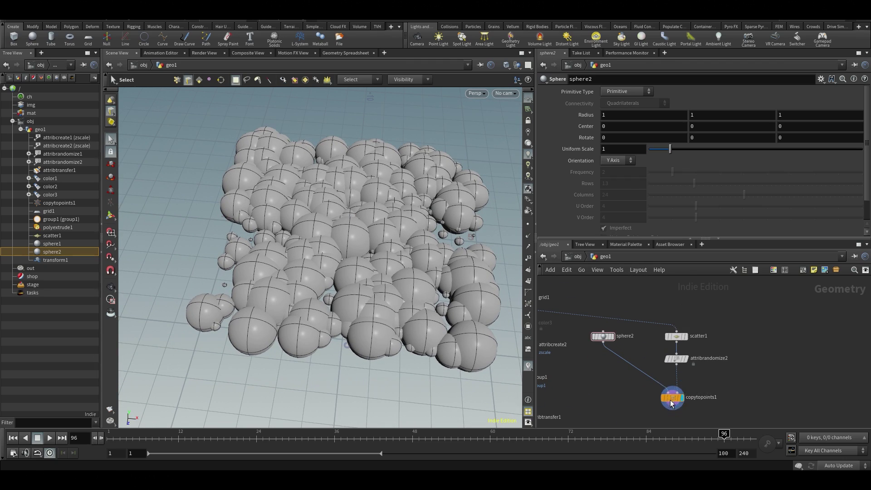
# Delete the attribrandomize2 node from between scatter1 and copytopoints1
pyautogui.scroll(2, 693, 377)
pyautogui.click(673, 352)
pyautogui.scroll(-2, 673, 341)
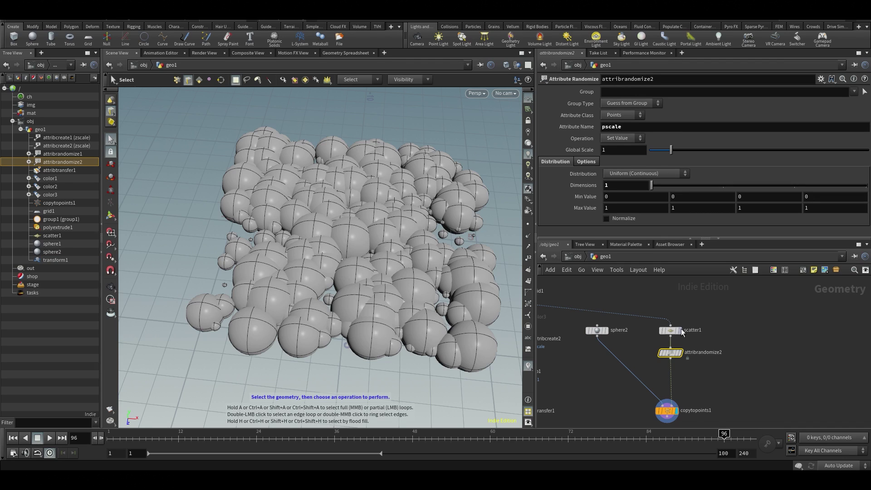
pyautogui.scroll(3, 723, 375)
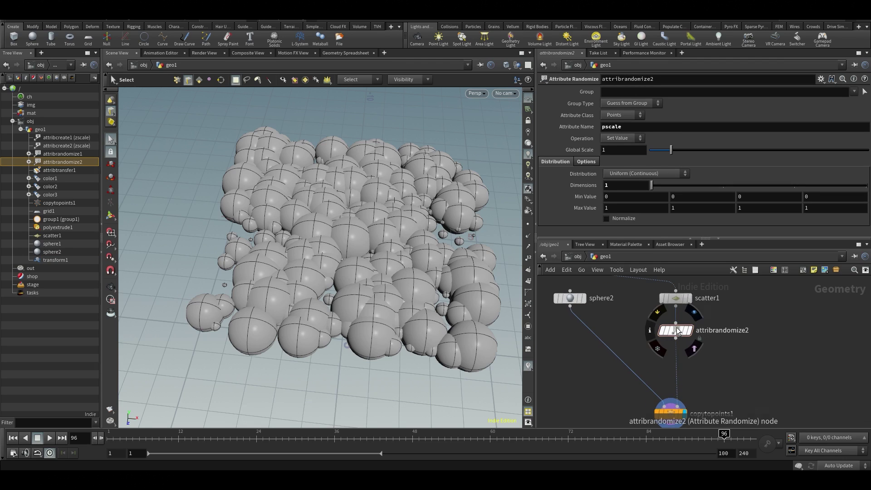
pyautogui.press('Delete')
pyautogui.moveTo(654, 311); pyautogui.dragTo(687, 337, button='middle')
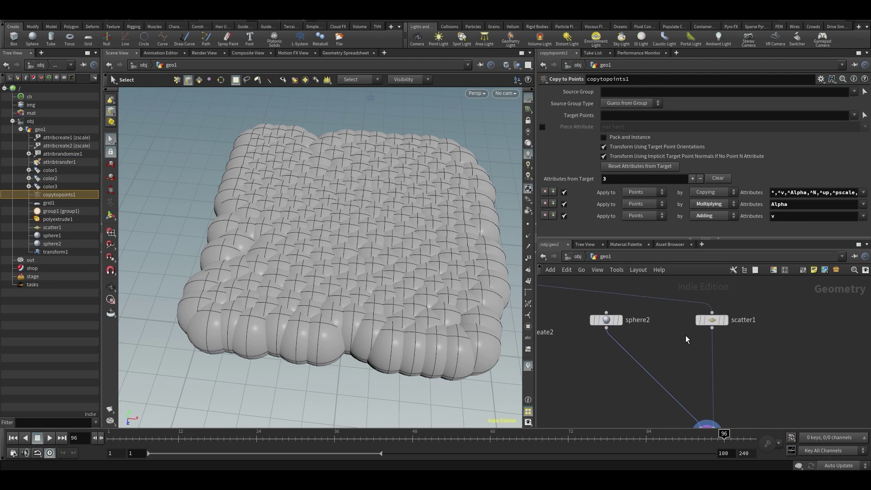
# Insert an Attribute Transfer node into the connection between scatter1 and copytopoints1
pyautogui.moveTo(609, 383); pyautogui.dragTo(582, 348, button='middle')
pyautogui.press('Tab')
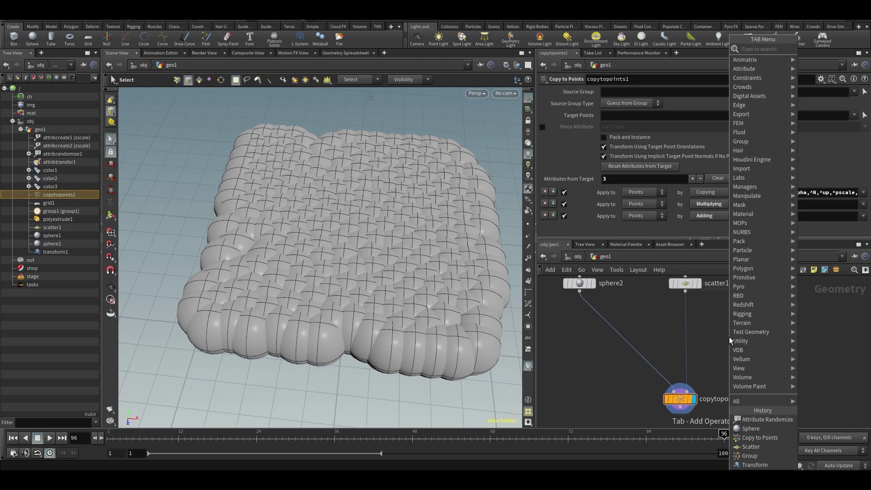
pyautogui.write('atran')
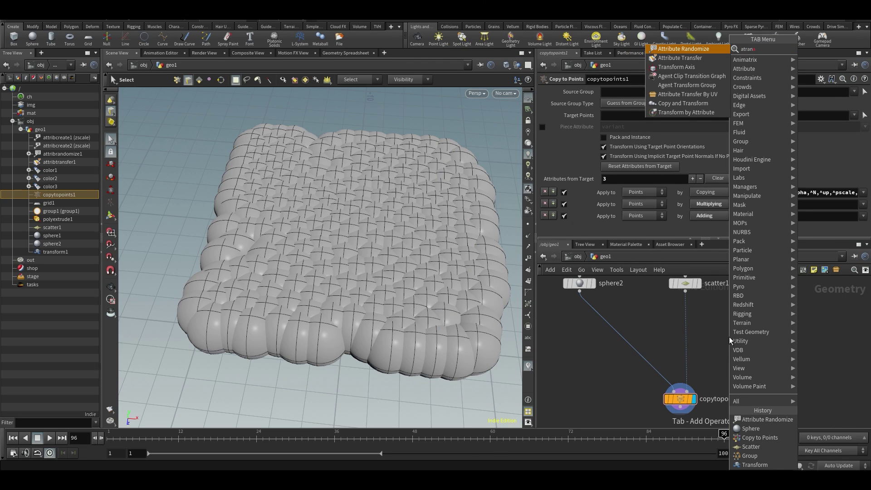
pyautogui.press('Return')
pyautogui.click(698, 333)
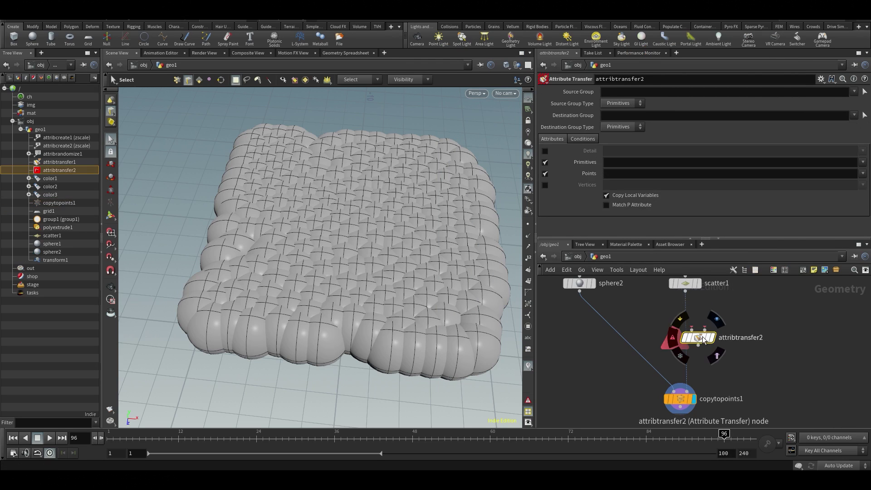
pyautogui.click(696, 339)
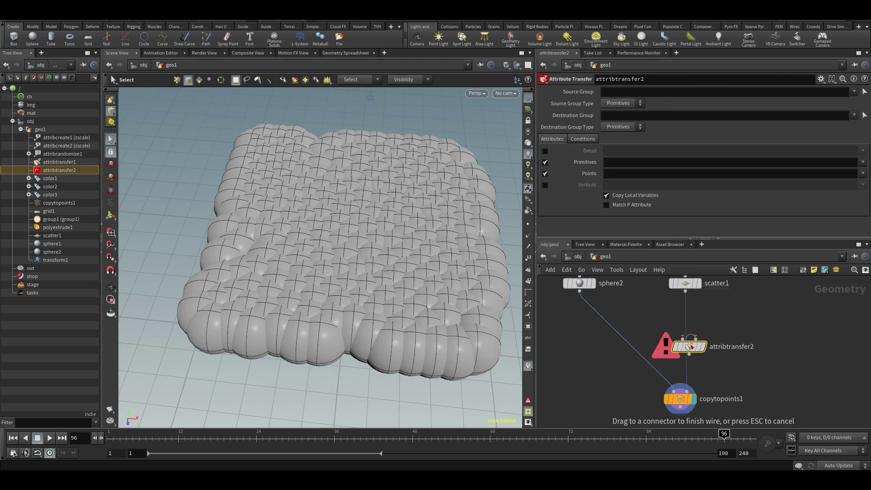
pyautogui.moveTo(696, 345); pyautogui.dragTo(692, 347)
# Connect the output of attribcreate1 to the second input of attribtransfer2
pyautogui.moveTo(672, 345); pyautogui.dragTo(737, 359, button='middle')
pyautogui.scroll(-4, 736, 359)
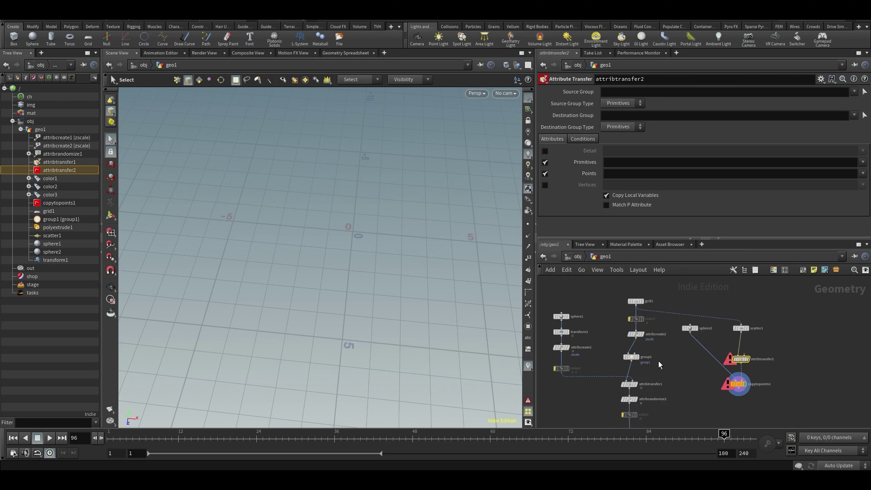
pyautogui.scroll(2, 562, 348)
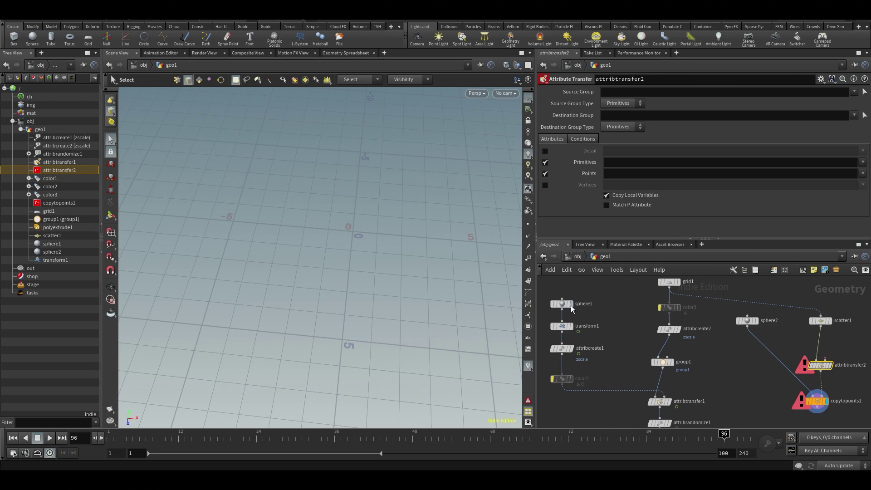
pyautogui.scroll(2, 576, 360)
pyautogui.scroll(-2, 574, 354)
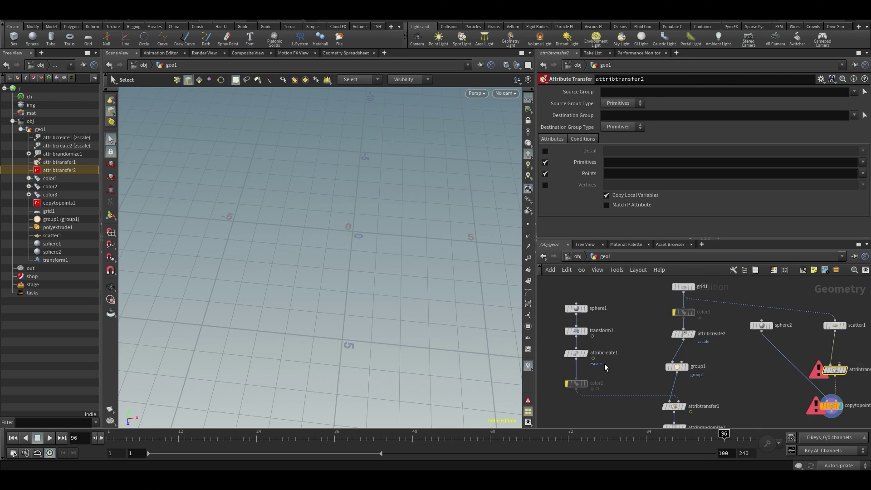
pyautogui.click(573, 355)
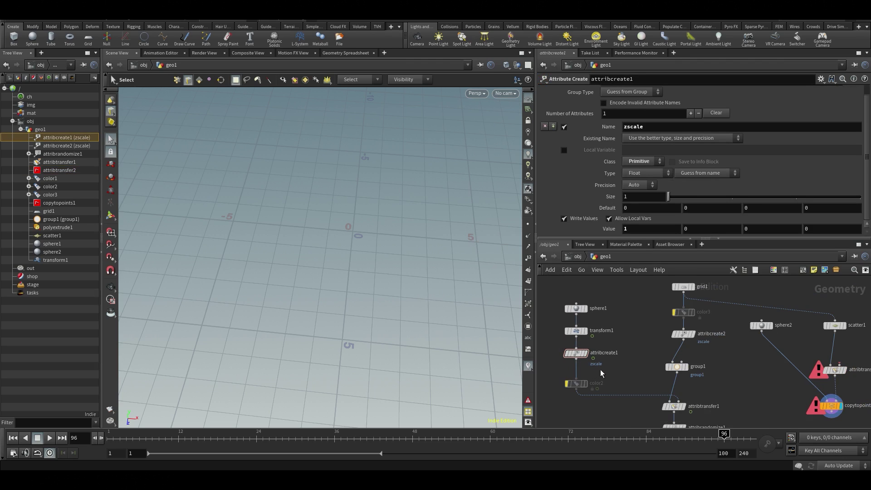
pyautogui.scroll(2, 600, 368)
pyautogui.click(567, 356)
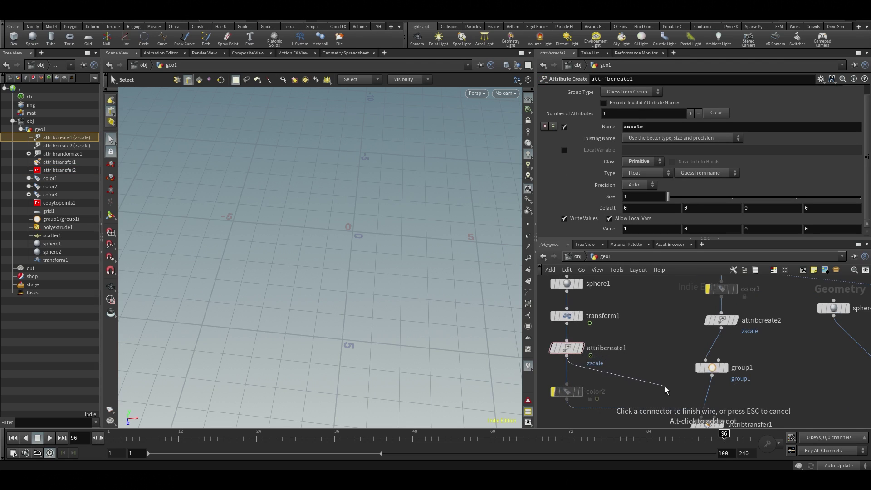
pyautogui.moveTo(677, 382); pyautogui.dragTo(621, 385, button='middle')
pyautogui.moveTo(750, 383); pyautogui.dragTo(609, 377, button='middle')
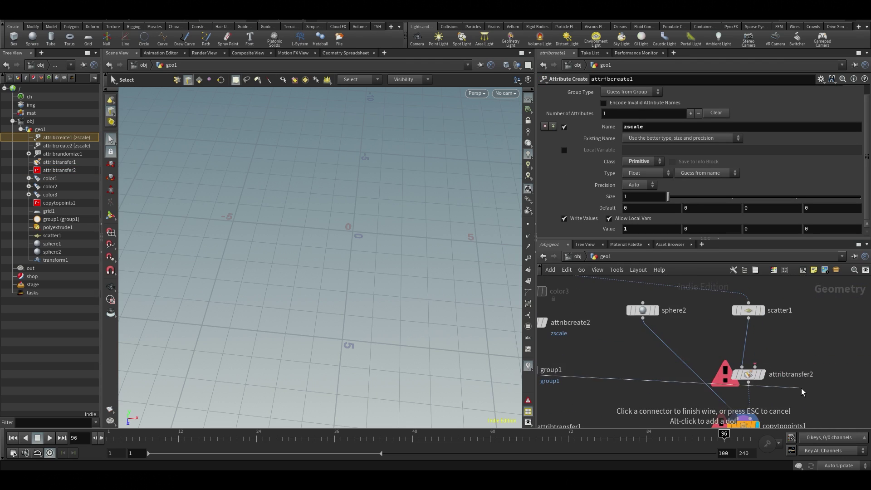
pyautogui.moveTo(804, 391); pyautogui.dragTo(797, 370, button='middle')
pyautogui.click(748, 346)
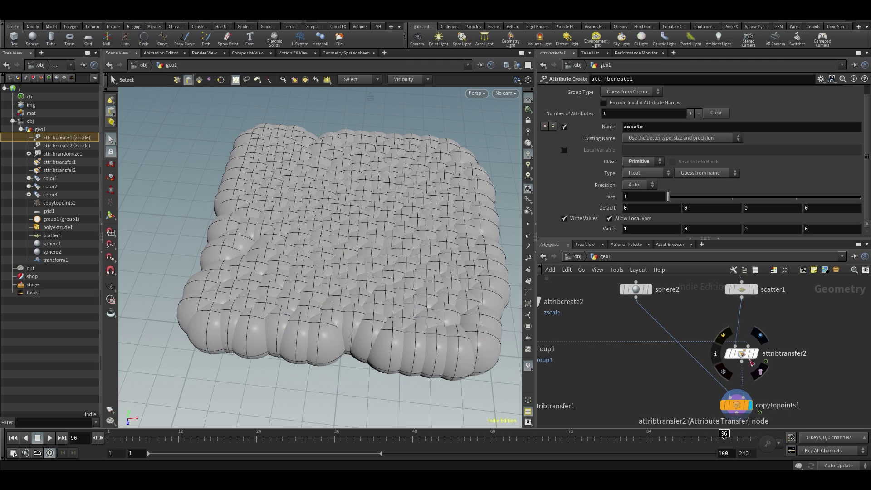
# Insert an Attribute Create node into the connection between scatter1 and attribtransfer2
pyautogui.moveTo(637, 373); pyautogui.dragTo(670, 412, button='middle')
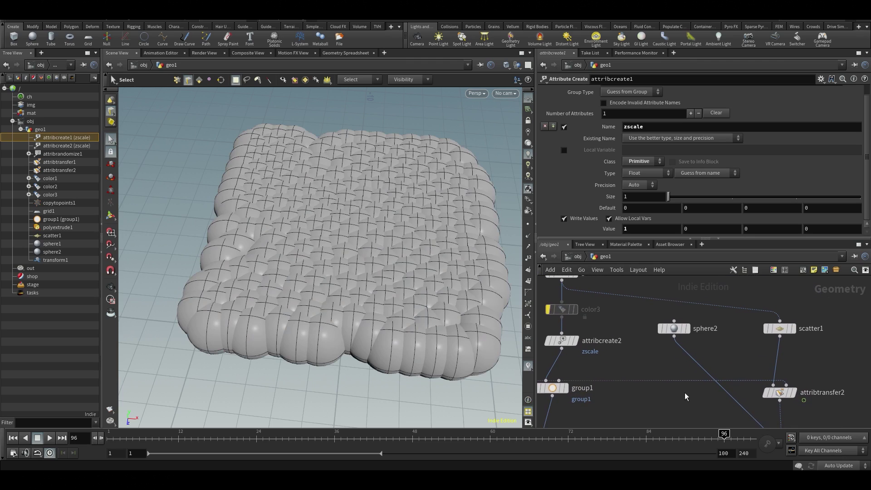
pyautogui.moveTo(758, 358); pyautogui.dragTo(719, 341, button='middle')
pyautogui.press('Tab')
pyautogui.write('acr')
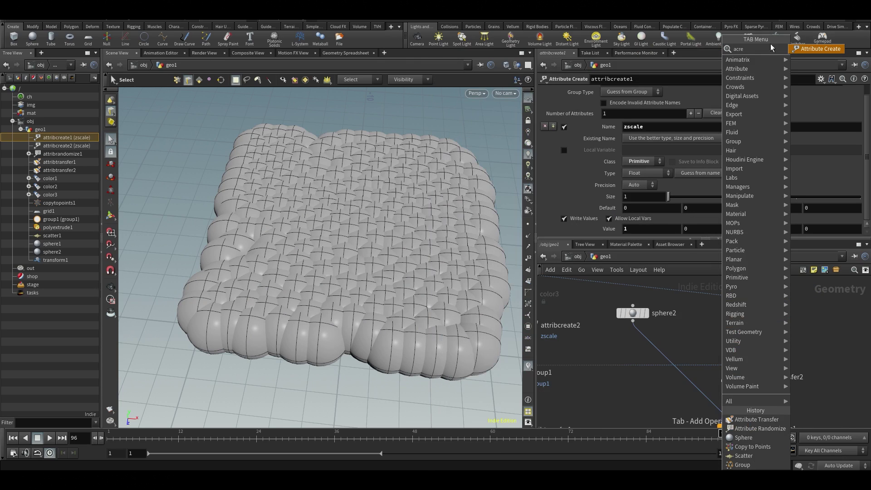
pyautogui.click(804, 49)
pyautogui.click(730, 346)
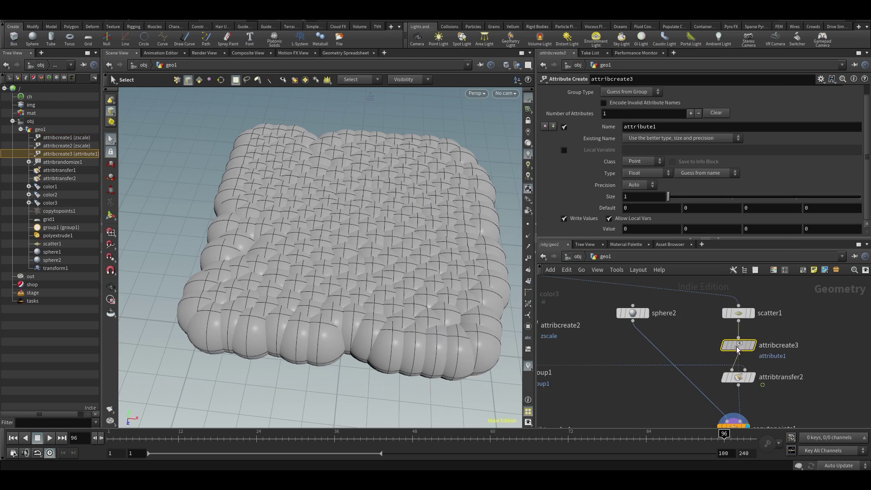
# Set attribcreate3's attribute name to pscale and check the scattered points in the viewport
pyautogui.doubleClick(663, 129)
pyautogui.write('pscale')
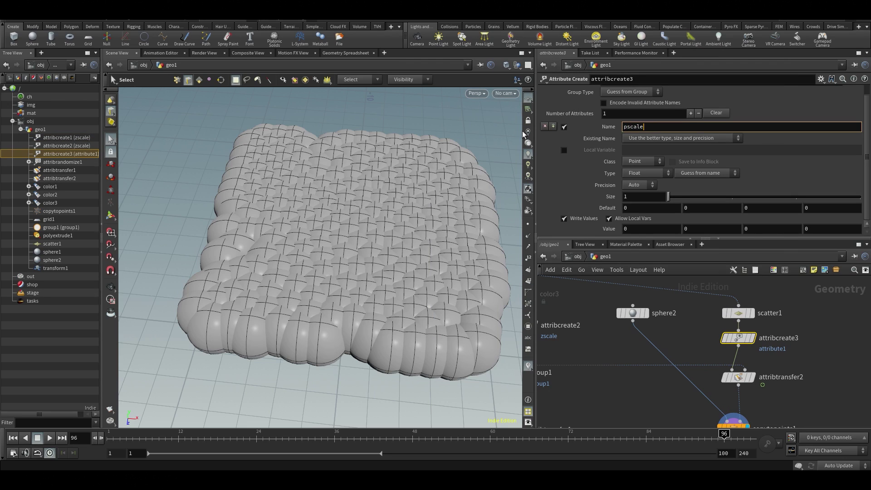
pyautogui.press('Return')
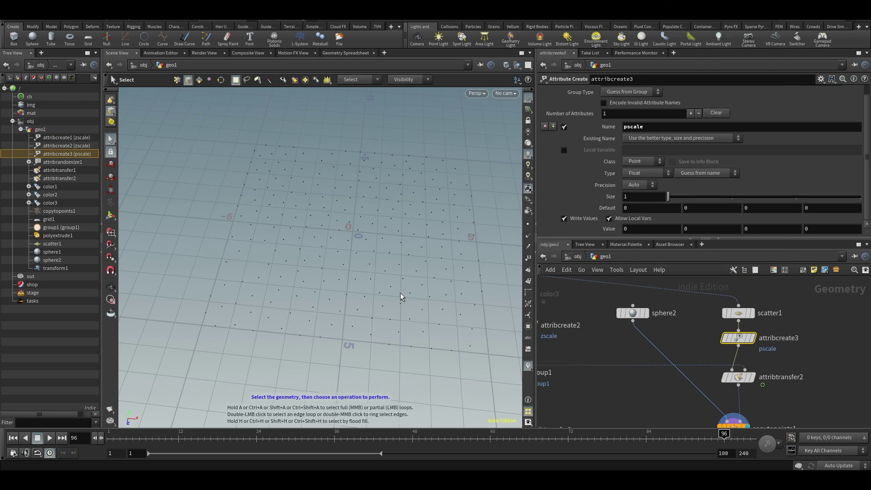
pyautogui.moveTo(400, 293); pyautogui.dragTo(344, 287, button='middle')
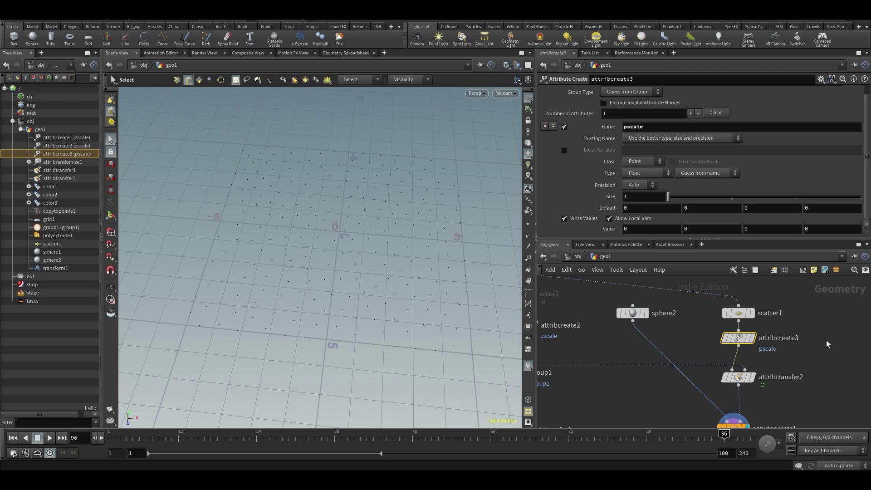
# Show attribtransfer2's parameters and move copytopoints1 further below it in the network
pyautogui.moveTo(772, 376); pyautogui.dragTo(762, 362, button='middle')
pyautogui.click(740, 366)
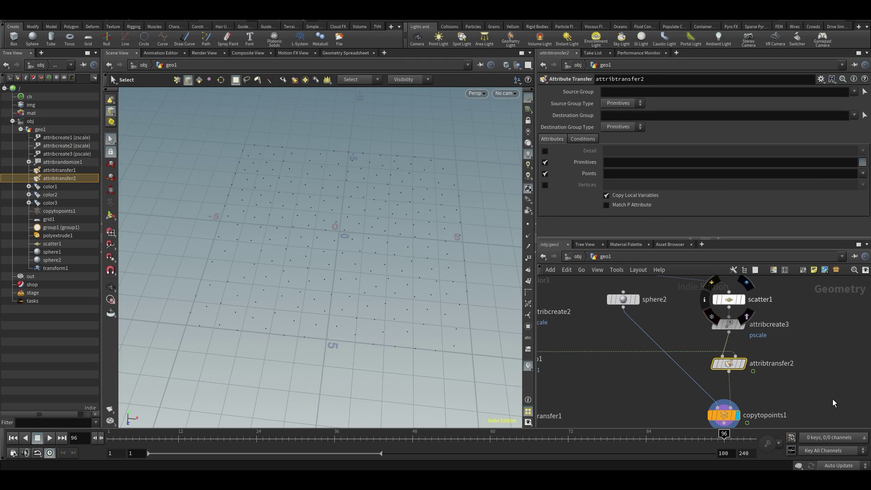
pyautogui.moveTo(779, 320); pyautogui.dragTo(763, 341, button='middle')
pyautogui.scroll(-3, 762, 343)
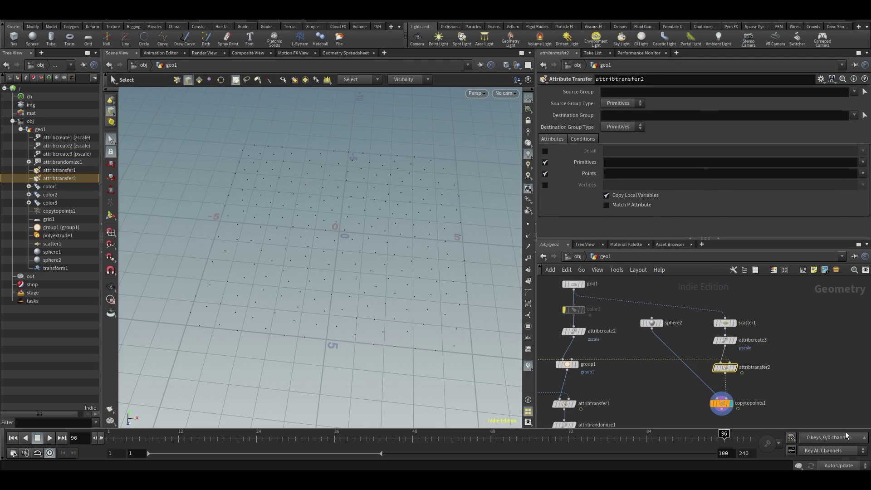
pyautogui.scroll(1, 764, 381)
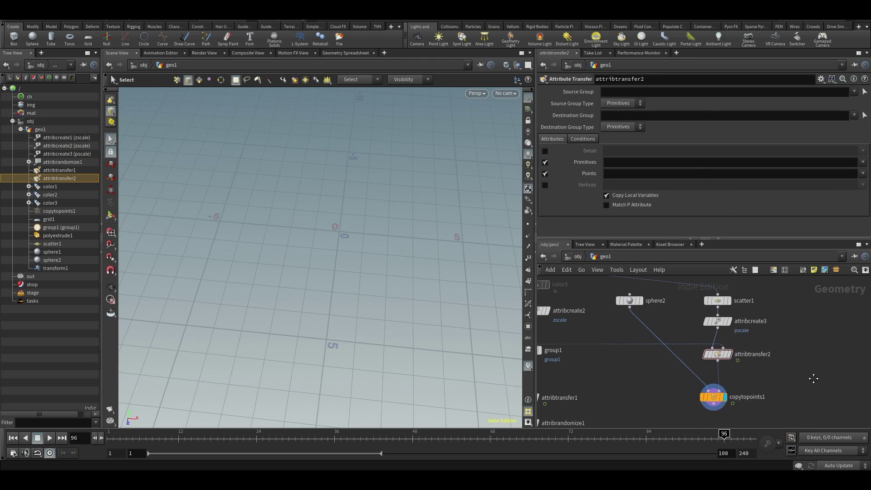
pyautogui.moveTo(767, 385); pyautogui.dragTo(770, 352, button='middle')
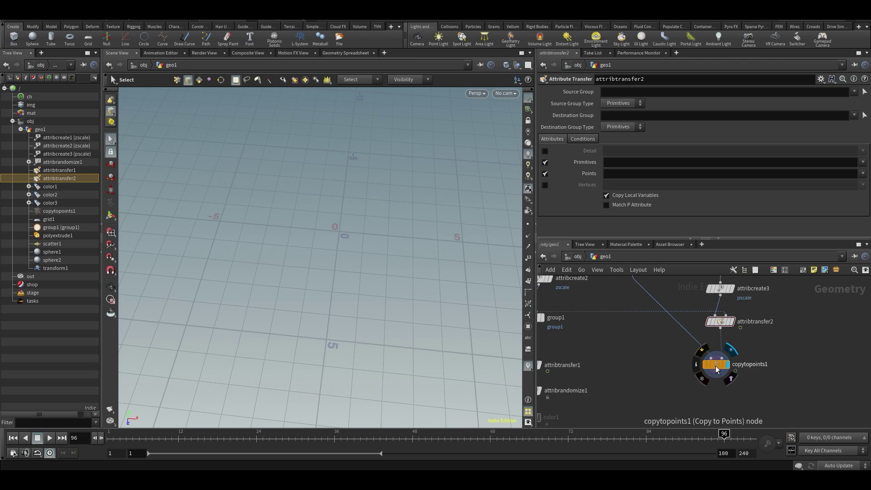
pyautogui.moveTo(715, 366); pyautogui.dragTo(714, 392)
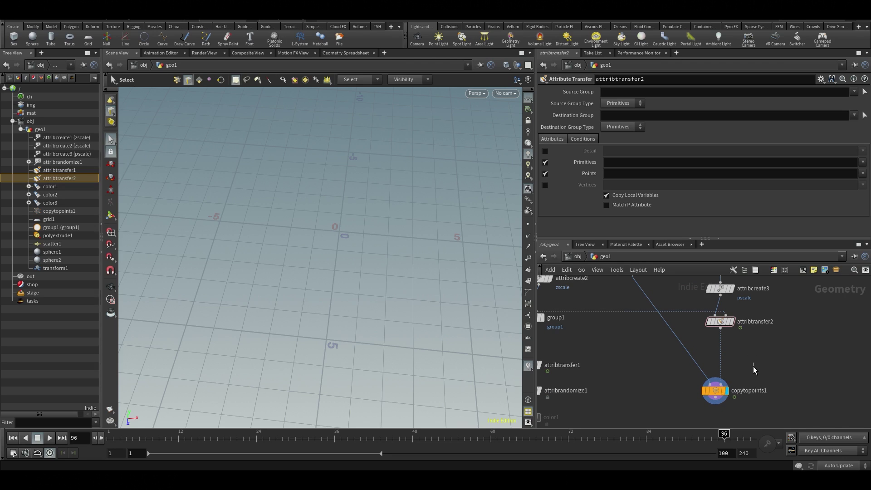
pyautogui.moveTo(620, 342)
pyautogui.mouseDown(button='middle')
pyautogui.moveTo(721, 371)
pyautogui.moveTo(653, 347)
pyautogui.moveTo(629, 350)
pyautogui.mouseUp(button='middle')
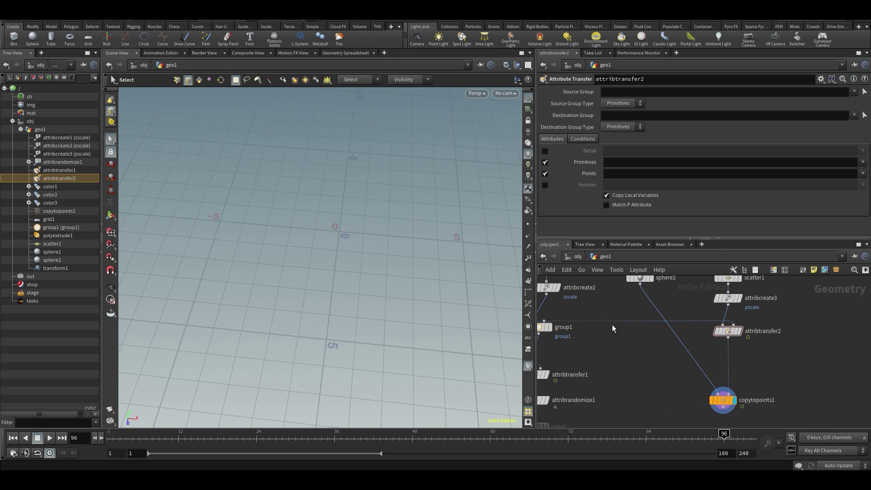
# Insert an Attribute Rename node into the wire from attribcreate1 to attribtransfer2 and place it slightly above the wire
pyautogui.scroll(2, 614, 334)
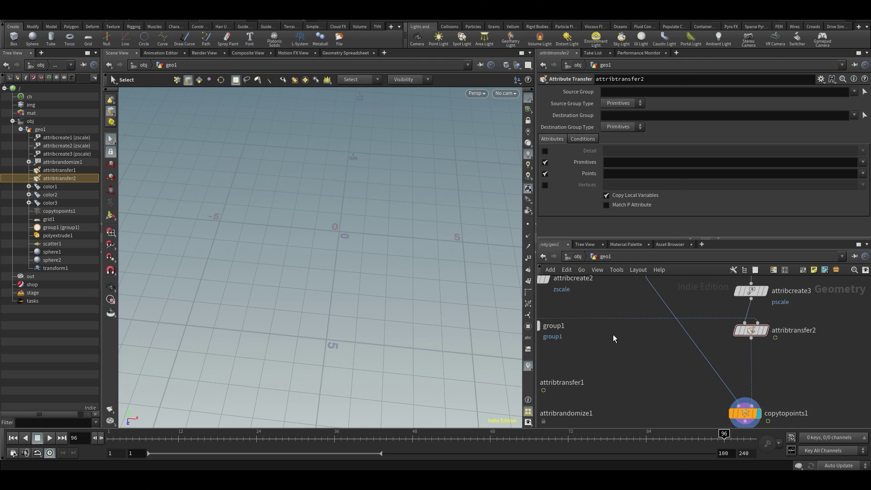
pyautogui.press('Tab')
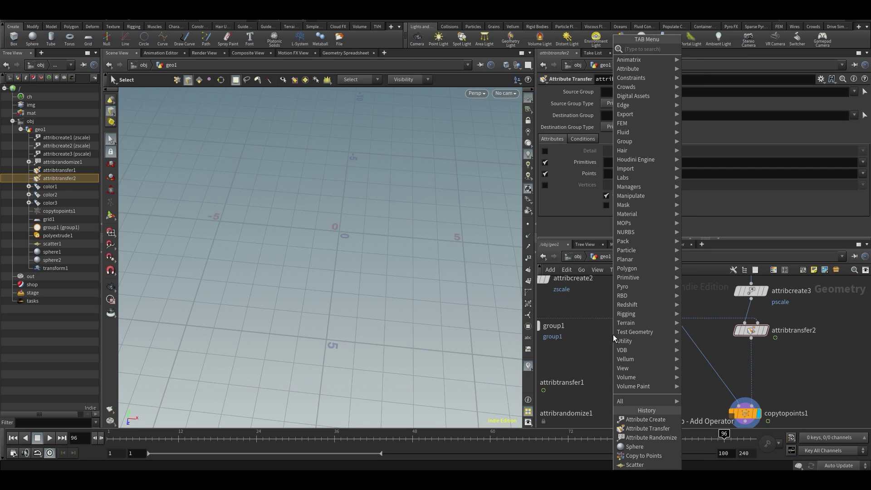
pyautogui.write('aren')
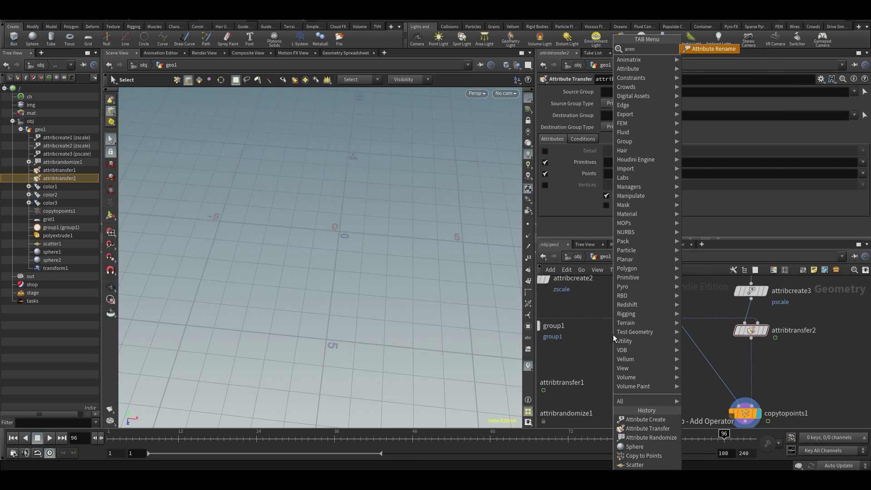
pyautogui.press('Return')
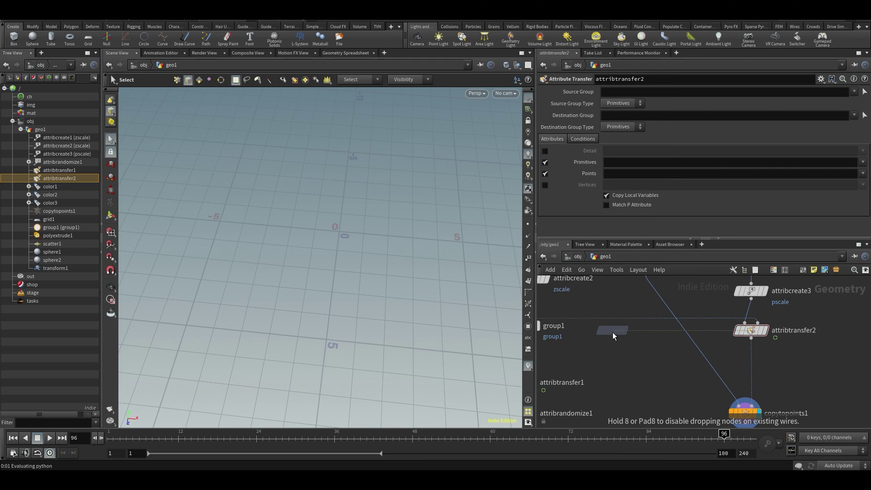
pyautogui.click(613, 327)
pyautogui.moveTo(612, 327)
pyautogui.mouseDown()
pyautogui.moveTo(767, 316)
pyautogui.moveTo(816, 302)
pyautogui.moveTo(599, 335)
pyautogui.moveTo(607, 316)
pyautogui.mouseUp()
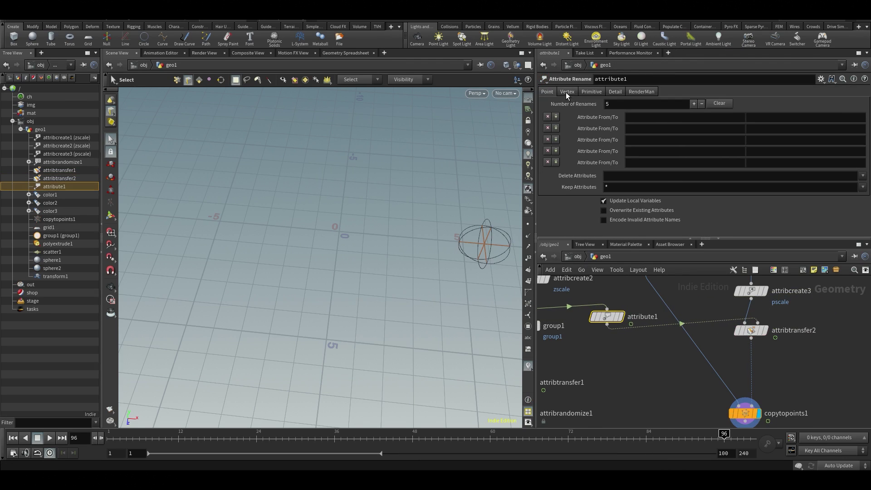
# Examine the Attribute Rename node's sphere in the viewport and its node information for point and primitive attributes
pyautogui.keyDown('alt'); pyautogui.moveTo(384, 200); pyautogui.dragTo(298, 208, button='middle'); pyautogui.keyUp('alt')
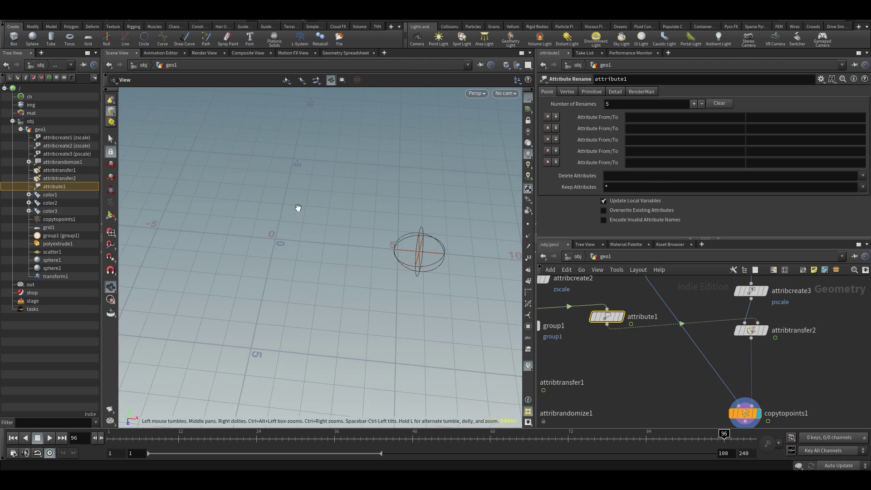
pyautogui.moveTo(552, 279); pyautogui.dragTo(657, 288, button='middle')
pyautogui.middleClick(709, 330)
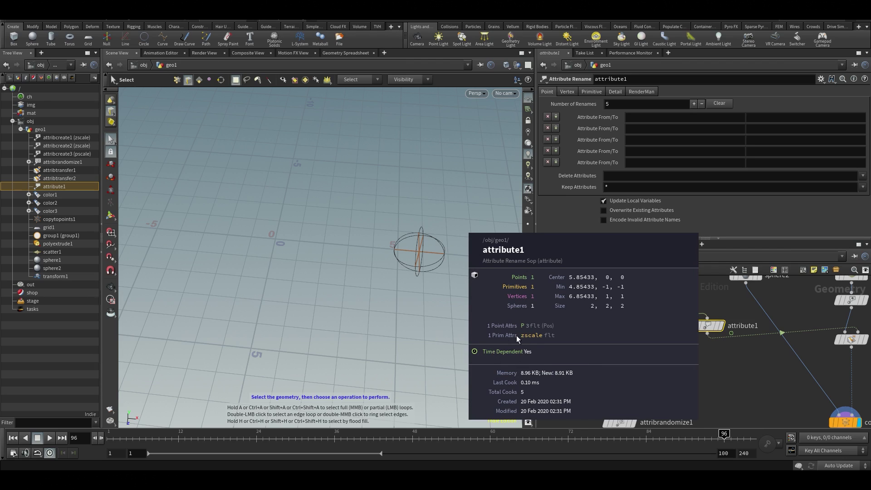
pyautogui.moveTo(733, 381); pyautogui.dragTo(693, 388, button='middle')
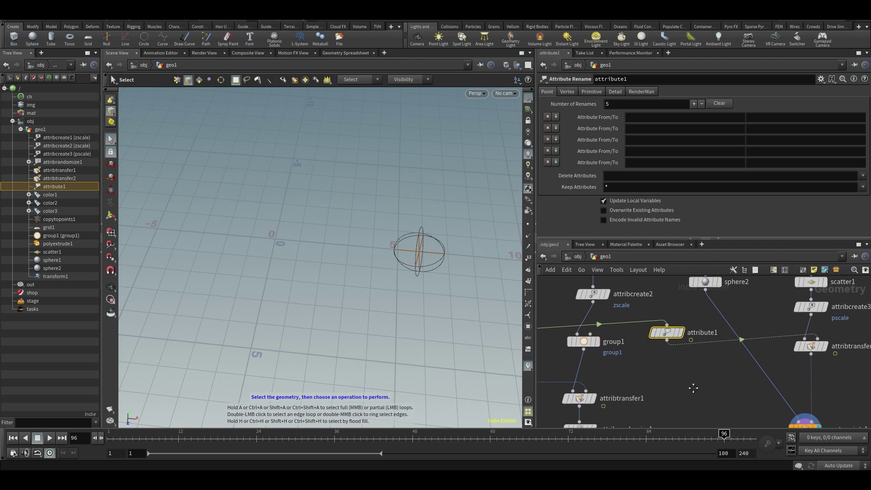
pyautogui.scroll(-2, 693, 333)
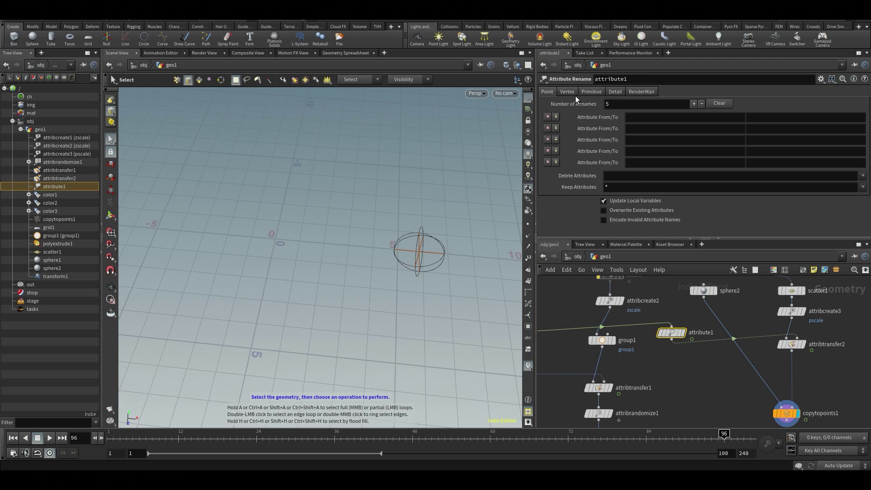
# Set attribute1 to rename the primitive attribute zscale to pscale
pyautogui.click(596, 92)
pyautogui.click(722, 117)
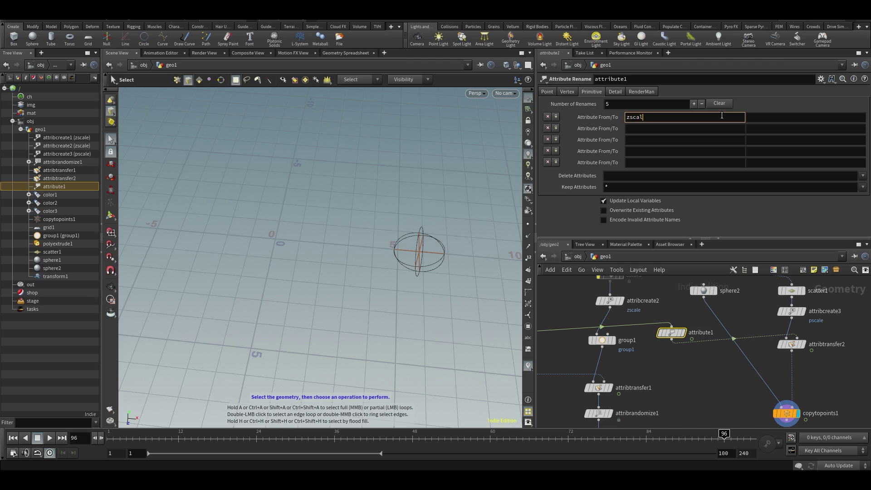
pyautogui.write('zscale')
pyautogui.press('Tab')
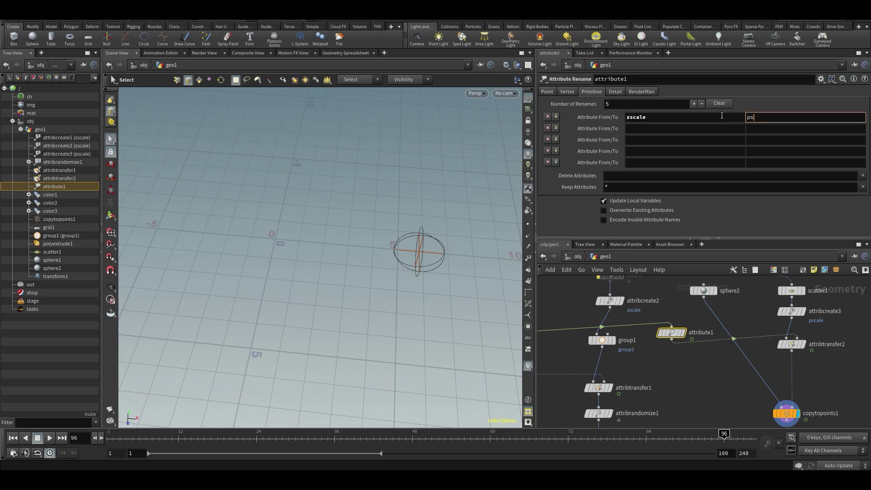
pyautogui.press('Return')
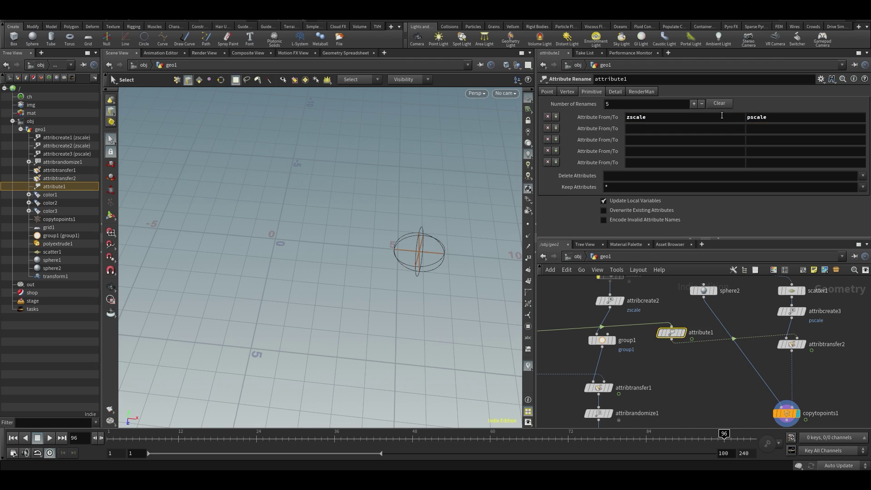
# Check attribute1's attributes in its node information and move attribtransfer2 slightly lower in the network
pyautogui.middleClick(666, 333)
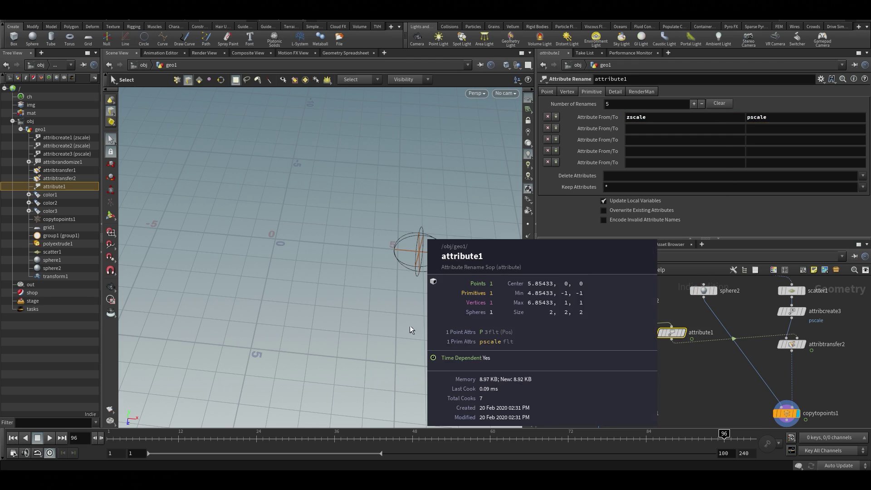
pyautogui.moveTo(645, 358)
pyautogui.mouseDown(button='middle')
pyautogui.moveTo(768, 365)
pyautogui.moveTo(644, 347)
pyautogui.moveTo(817, 366)
pyautogui.moveTo(644, 361)
pyautogui.mouseUp(button='middle')
pyautogui.middleClick(608, 331)
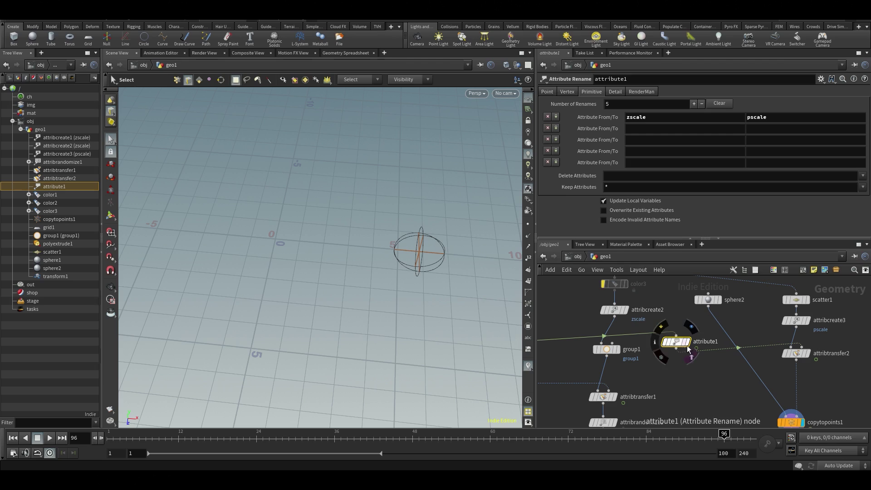
pyautogui.moveTo(714, 354); pyautogui.dragTo(699, 335, button='middle')
pyautogui.moveTo(781, 335); pyautogui.dragTo(784, 347)
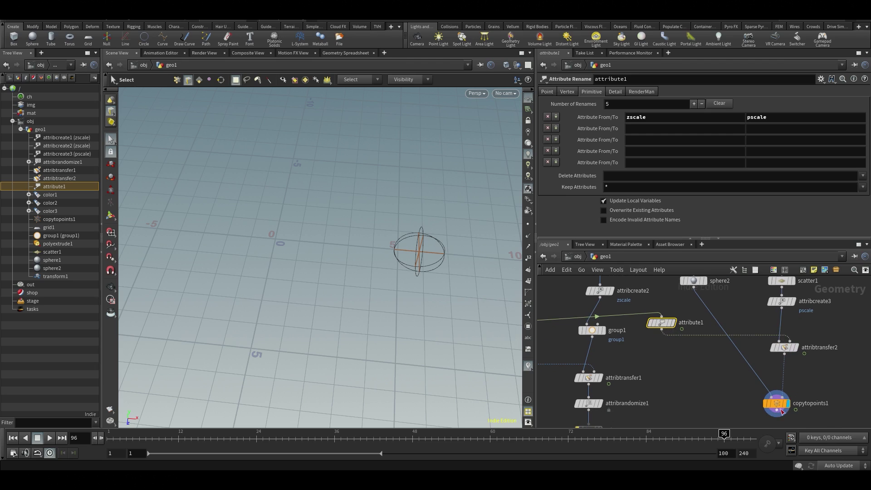
pyautogui.middleClick(662, 323)
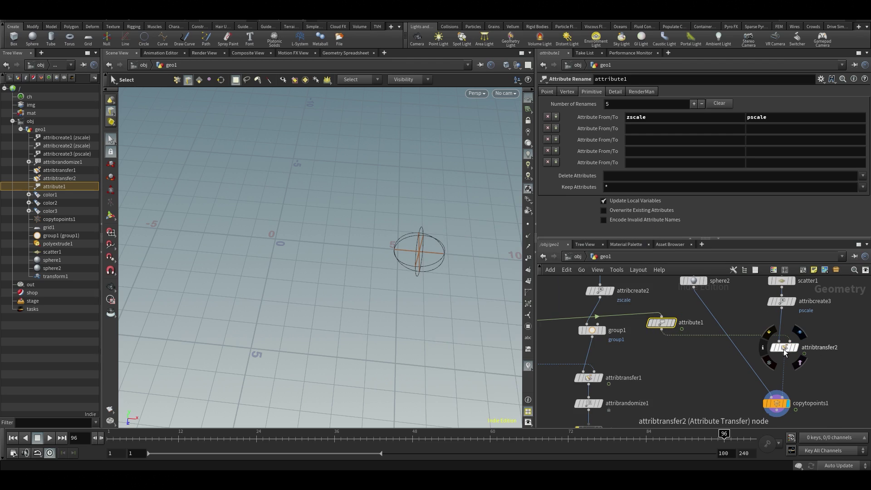
# Add an Attribute Promote node and place it on the wire between attribute1 and attribtransfer2, directly below attribute1
pyautogui.click(664, 355)
pyautogui.press('Tab')
pyautogui.write('aprom')
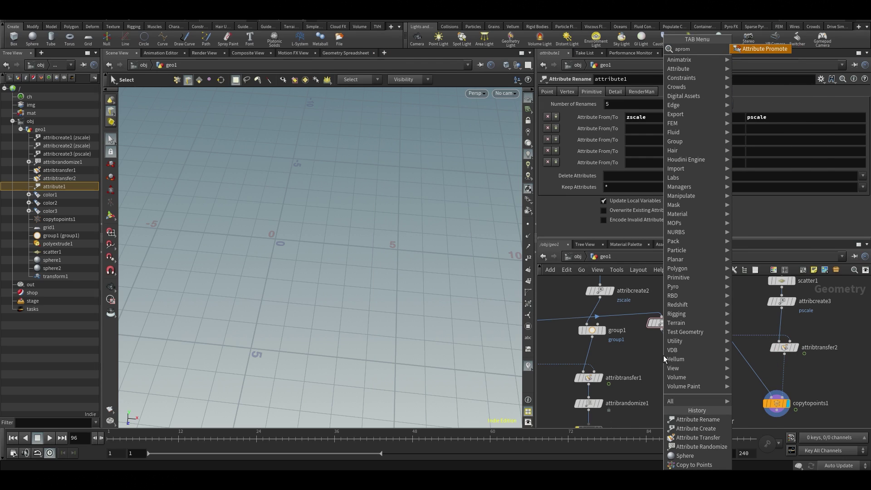
pyautogui.press('Return')
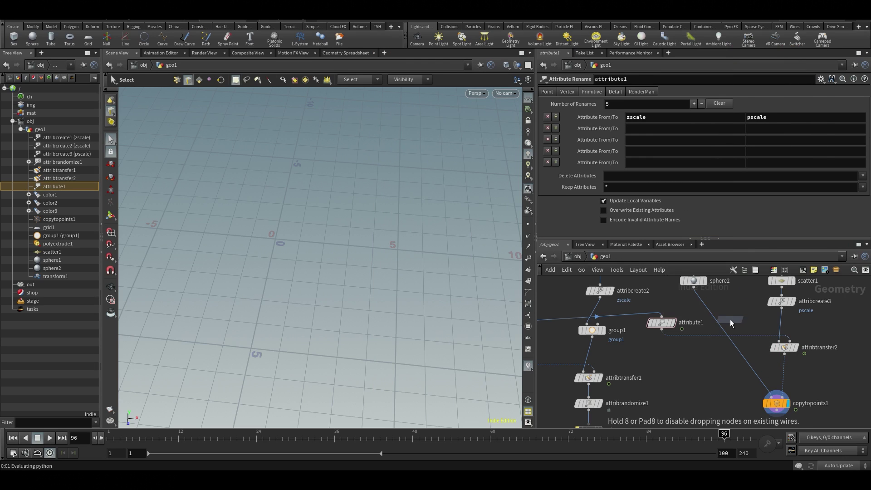
pyautogui.scroll(3, 672, 355)
pyautogui.click(660, 355)
pyautogui.moveTo(682, 352); pyautogui.dragTo(651, 355)
pyautogui.press('Escape')
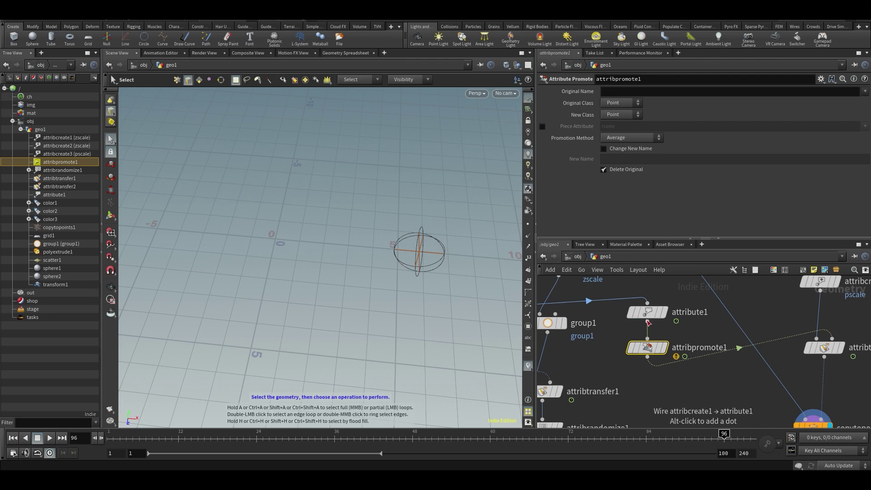
# Display attribute1, examine its primitive attributes in the Geometry Spreadsheet and trace its input back to the sphere branch
pyautogui.click(662, 312)
pyautogui.click(653, 312)
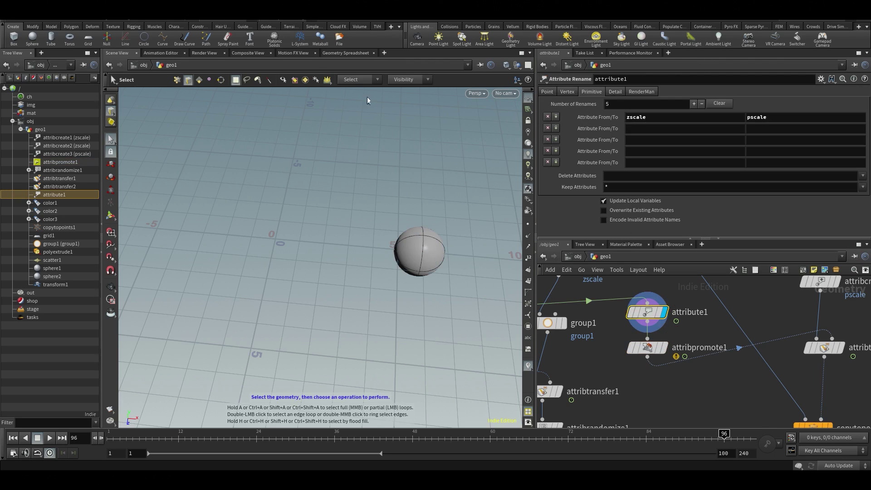
pyautogui.click(330, 53)
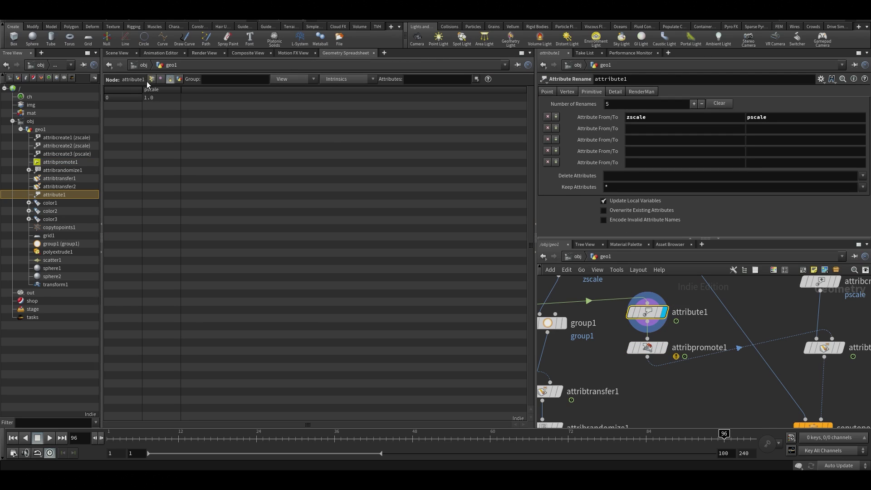
pyautogui.scroll(-5, 777, 352)
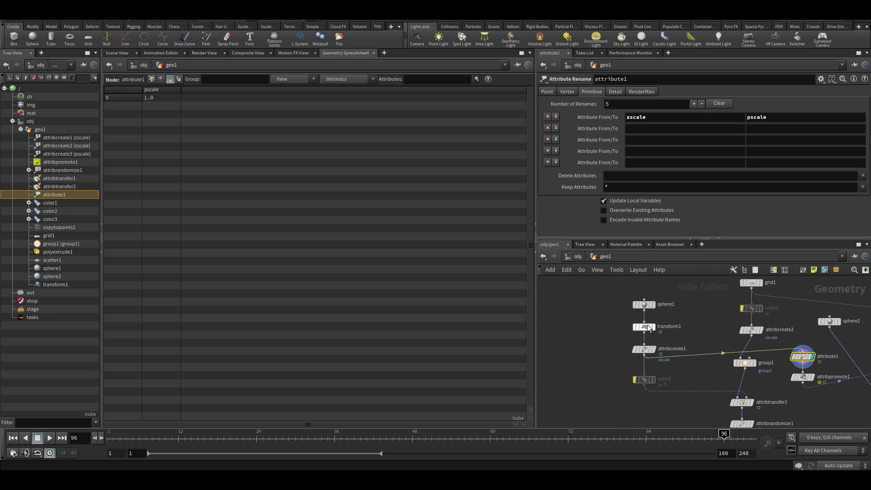
pyautogui.moveTo(678, 335); pyautogui.dragTo(589, 292, button='middle')
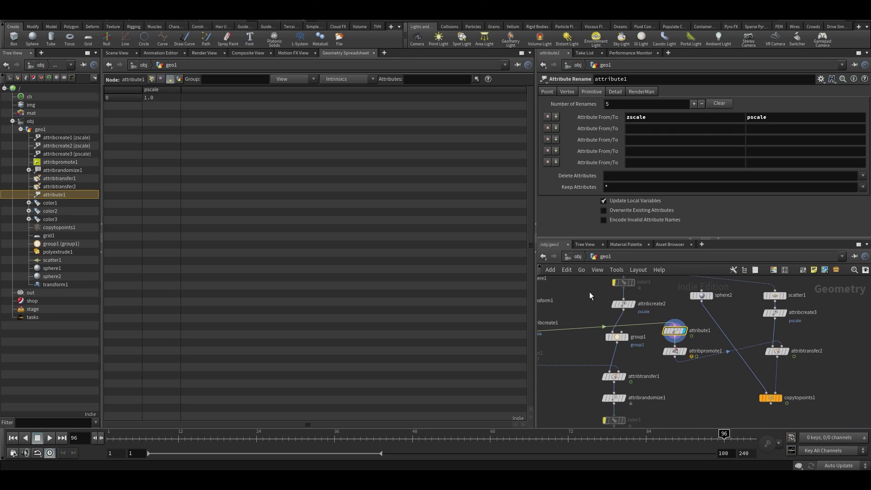
pyautogui.scroll(4, 727, 332)
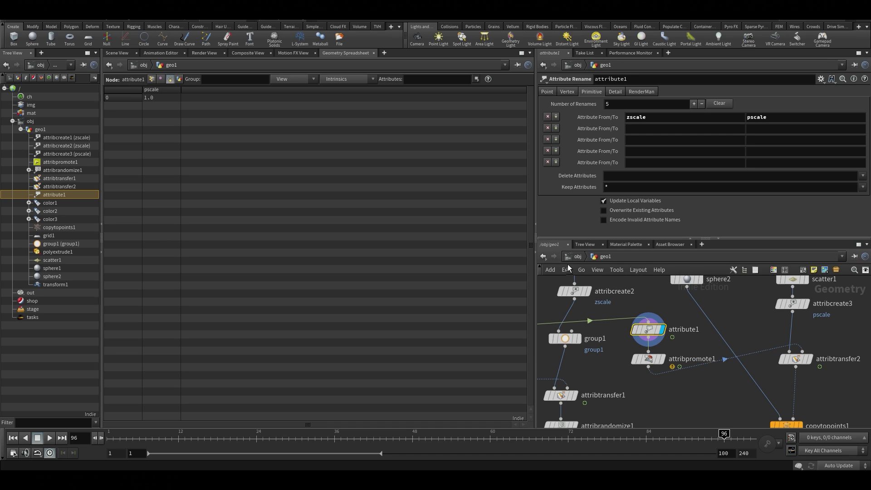
# Set attribpromote1's original class to Primitive and original name to pscale, and check the promoted point attribute in the Geometry Spreadsheet
pyautogui.click(649, 359)
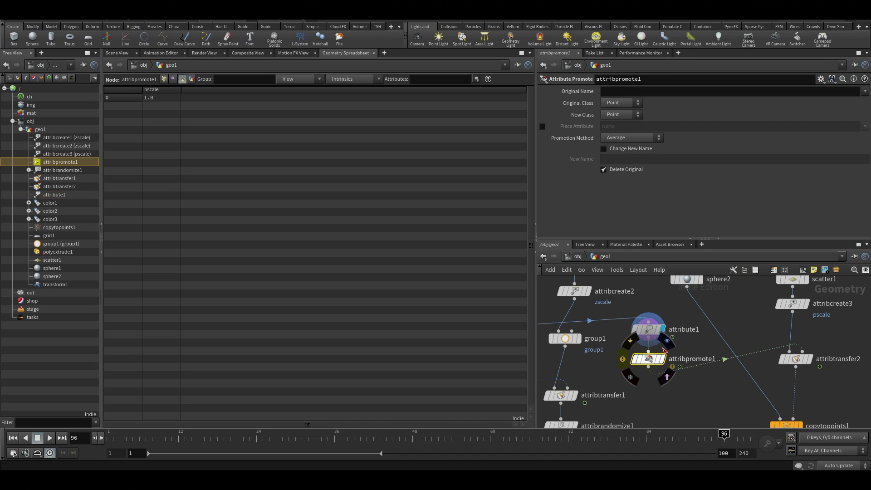
pyautogui.click(619, 103)
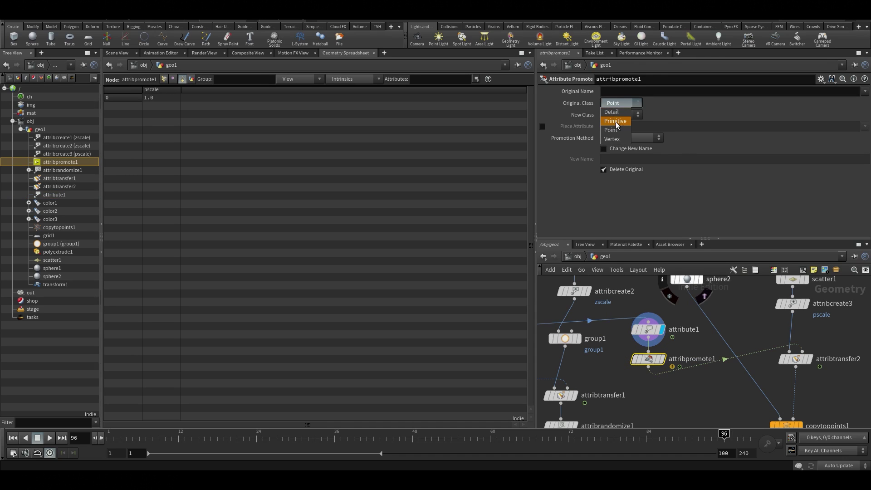
pyautogui.click(865, 91)
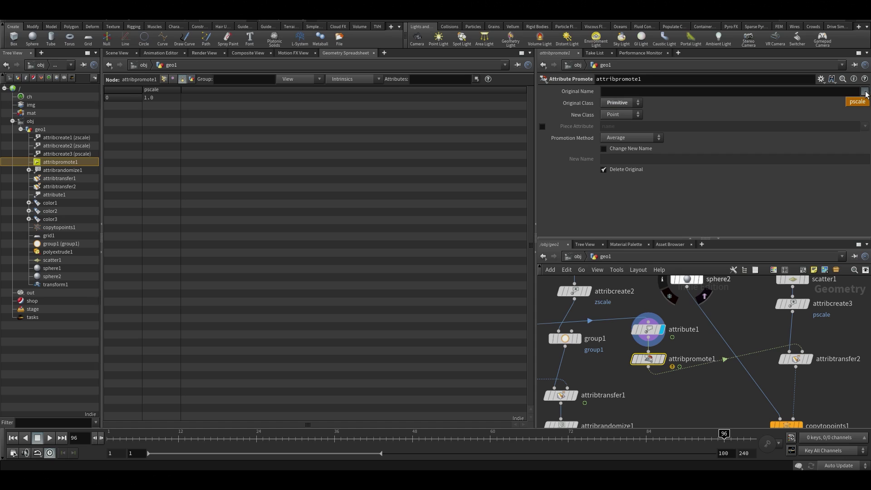
pyautogui.click(856, 102)
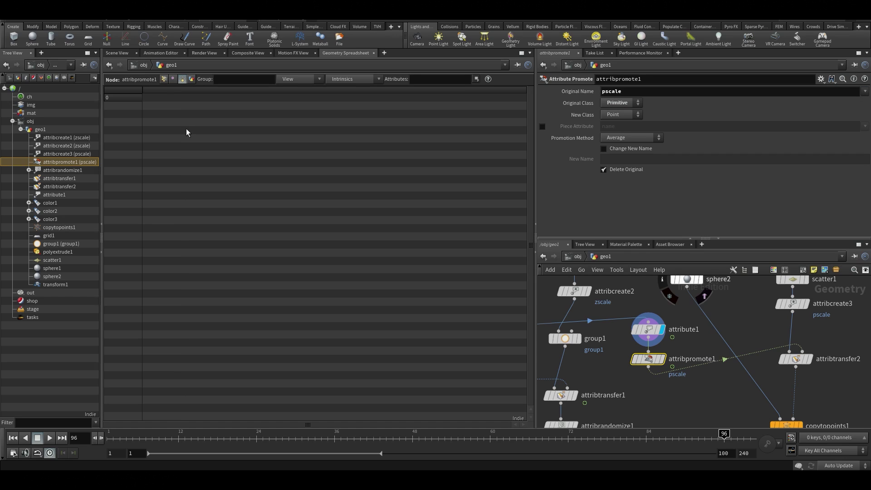
pyautogui.click(164, 79)
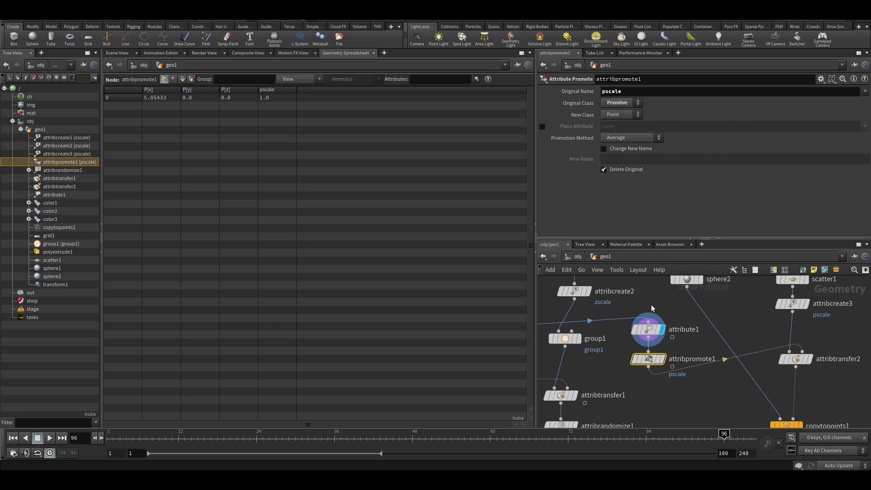
# Display grid1 in the viewport and look through attribpromote1's promotion method options
pyautogui.click(112, 53)
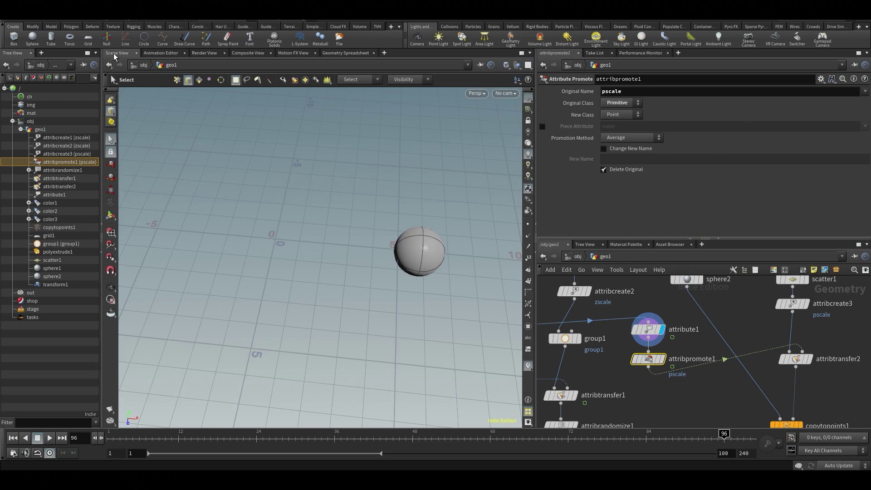
pyautogui.moveTo(609, 350); pyautogui.dragTo(684, 391, button='middle')
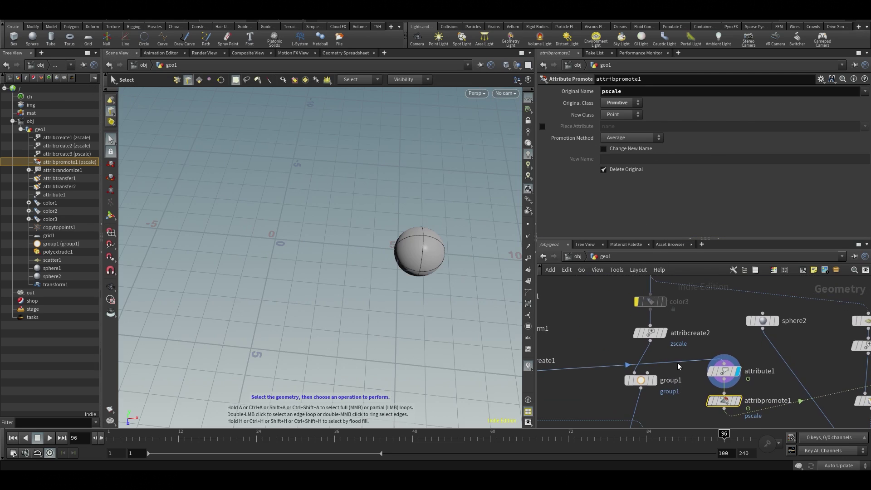
pyautogui.moveTo(735, 335); pyautogui.dragTo(639, 393, button='middle')
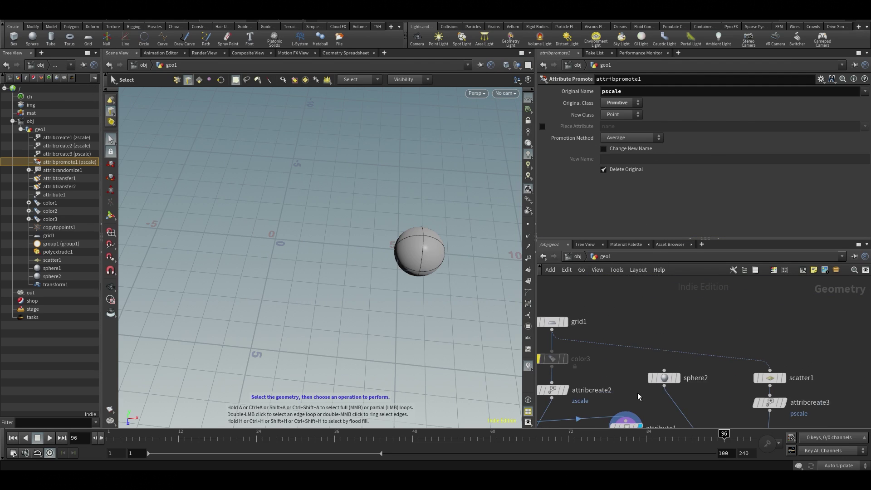
pyautogui.click(567, 316)
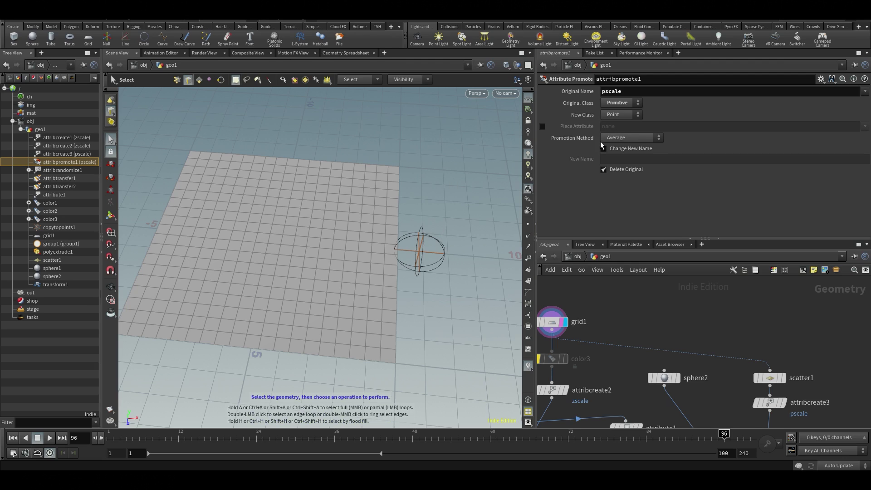
pyautogui.click(612, 138)
pyautogui.click(576, 141)
pyautogui.moveTo(590, 345); pyautogui.dragTo(607, 317, button='middle')
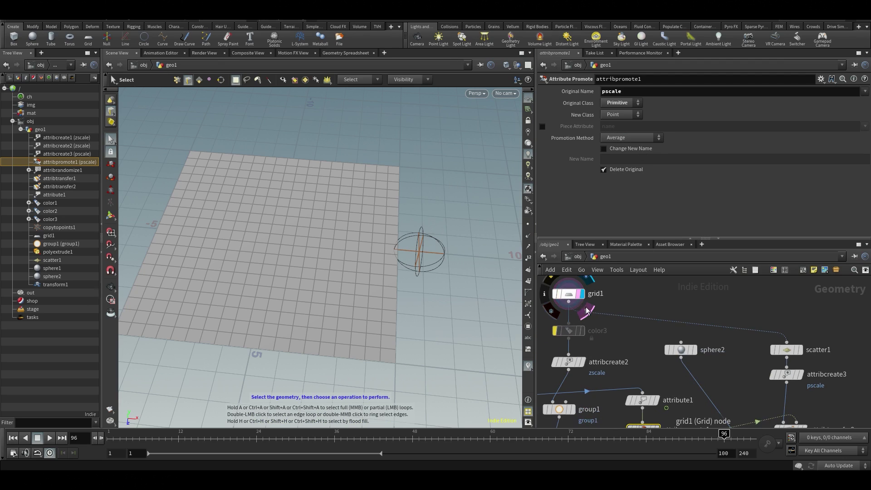
pyautogui.moveTo(713, 395); pyautogui.dragTo(708, 350, button='middle')
pyautogui.scroll(-1, 679, 365)
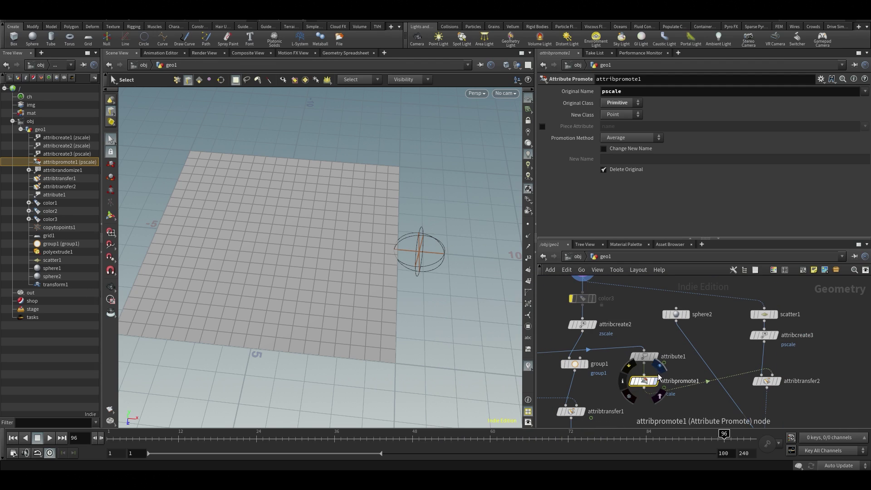
# Display attribpromote1, examine its point and primitive attributes in the Geometry Spreadsheet and return to the 3D viewport
pyautogui.click(661, 376)
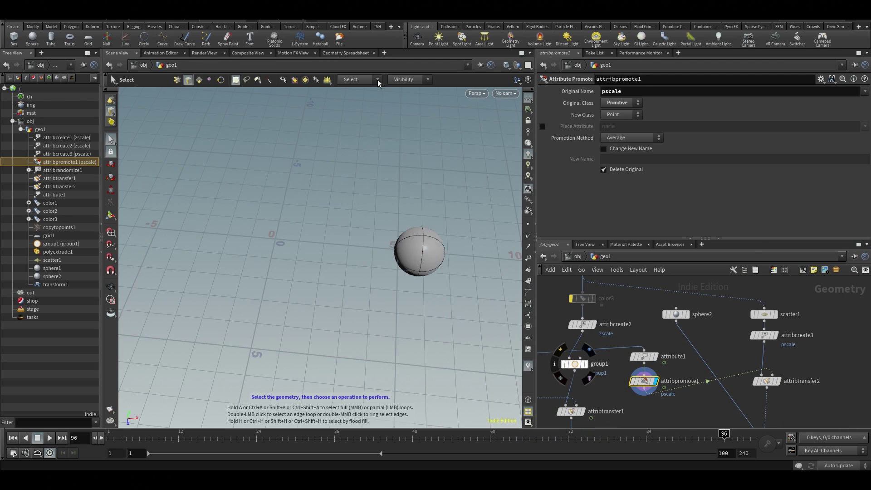
pyautogui.click(341, 54)
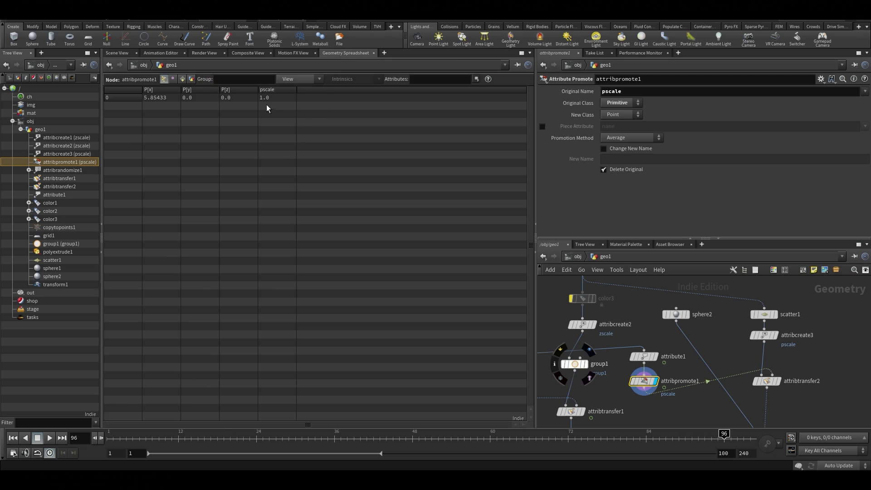
pyautogui.click(183, 80)
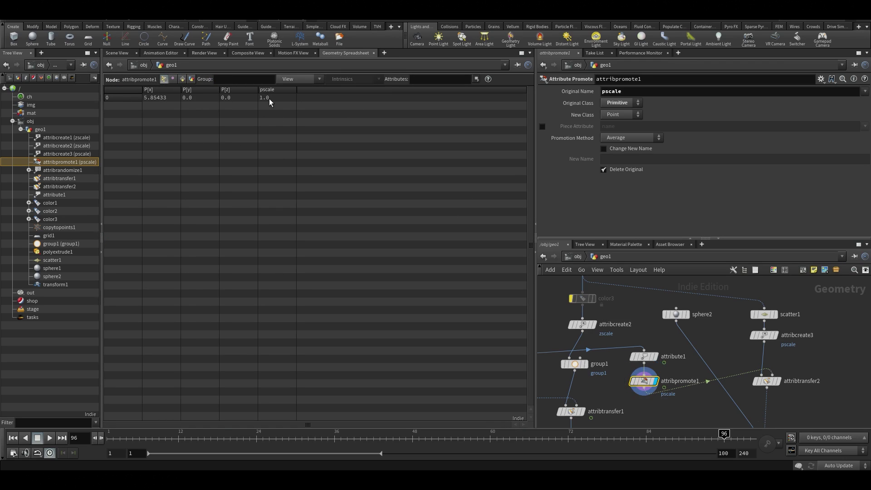
pyautogui.click(127, 54)
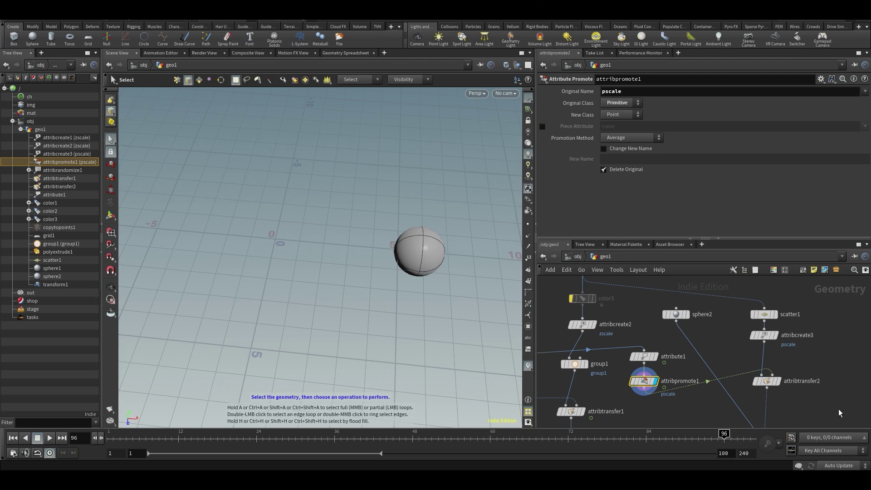
# Display copytopoints1 and turn off the primitive attribute transfer in attribtransfer2
pyautogui.moveTo(839, 413); pyautogui.dragTo(776, 345, button='middle')
pyautogui.click(732, 384)
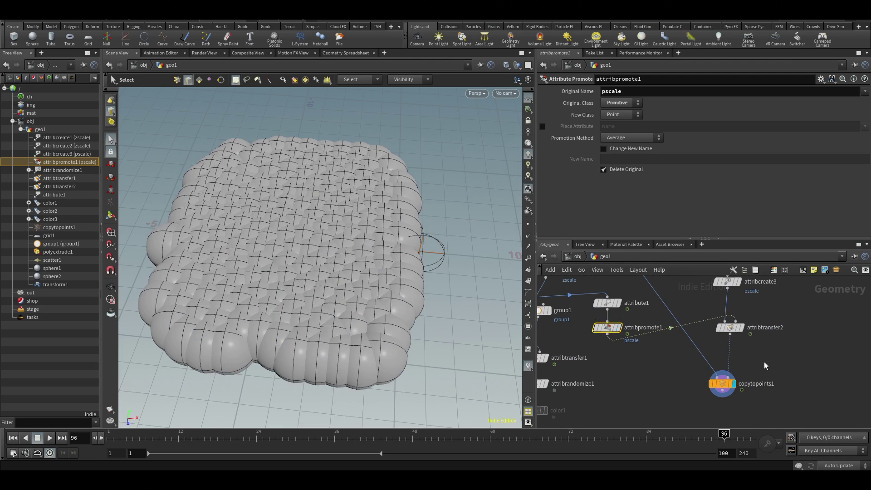
pyautogui.moveTo(781, 346); pyautogui.dragTo(815, 353, button='middle')
pyautogui.click(731, 338)
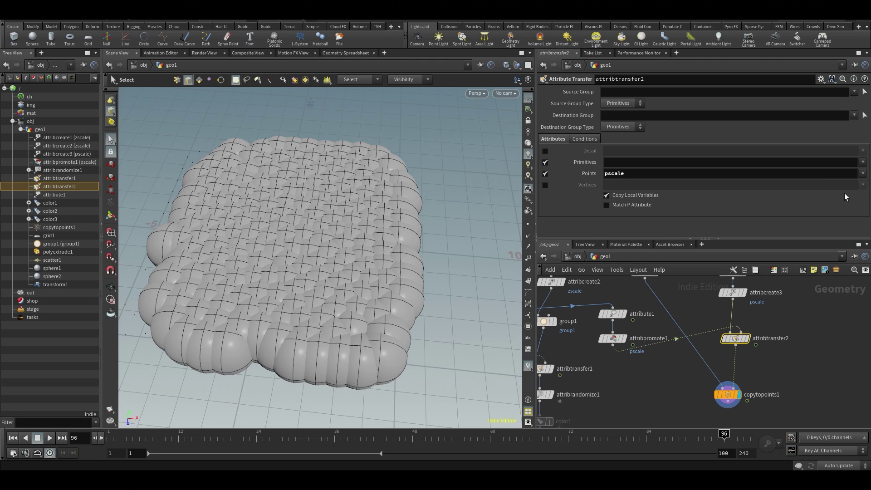
pyautogui.click(546, 162)
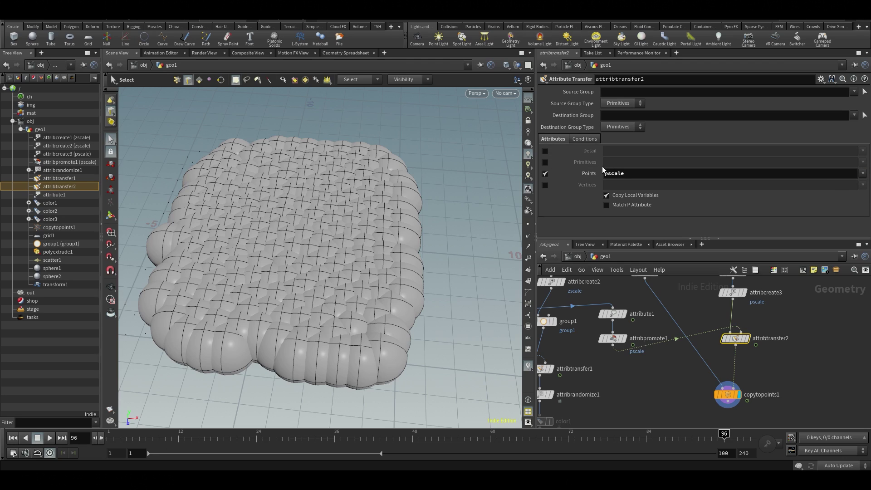
# Adjust attribtransfer2's distance threshold and blend width for a gradual size falloff, and move the timeline to frame 59
pyautogui.click(587, 140)
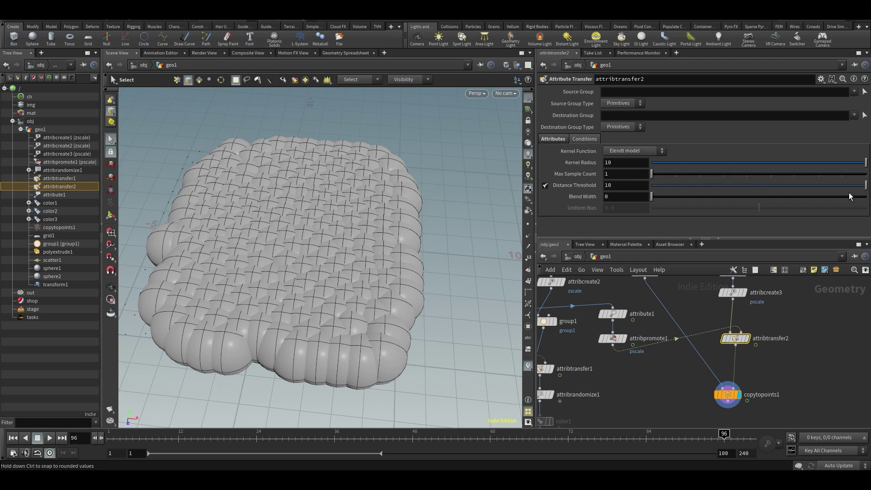
pyautogui.moveTo(848, 186); pyautogui.dragTo(797, 214)
pyautogui.moveTo(708, 436); pyautogui.dragTo(484, 436)
# Straighten transform1's Translate X animation curve between its start and end keyframes using the cubic() function
pyautogui.moveTo(669, 372); pyautogui.dragTo(739, 415, button='middle')
pyautogui.moveTo(581, 315); pyautogui.dragTo(707, 312, button='middle')
pyautogui.click(620, 320)
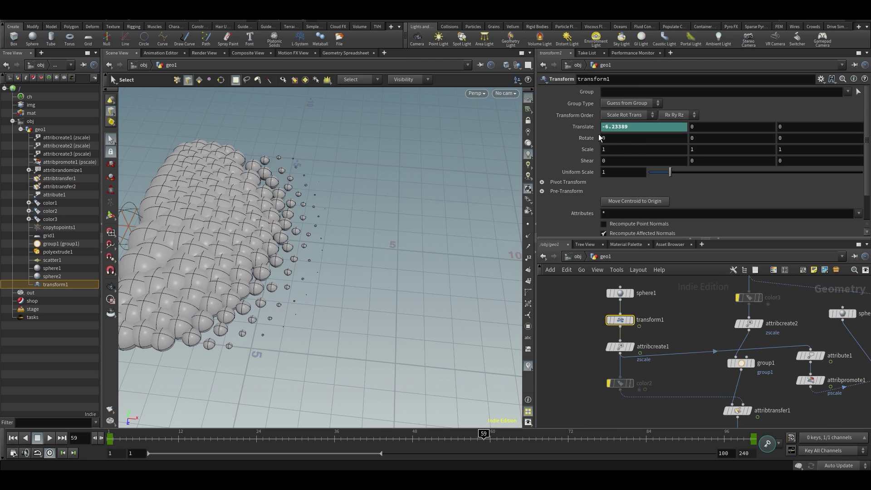
pyautogui.keyDown('shift'); pyautogui.click(585, 129); pyautogui.keyUp('shift')
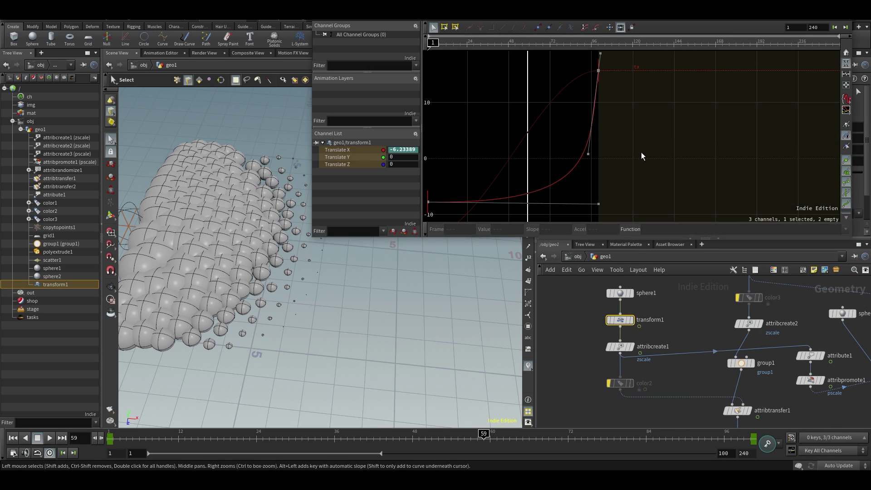
pyautogui.moveTo(444, 223); pyautogui.dragTo(426, 224)
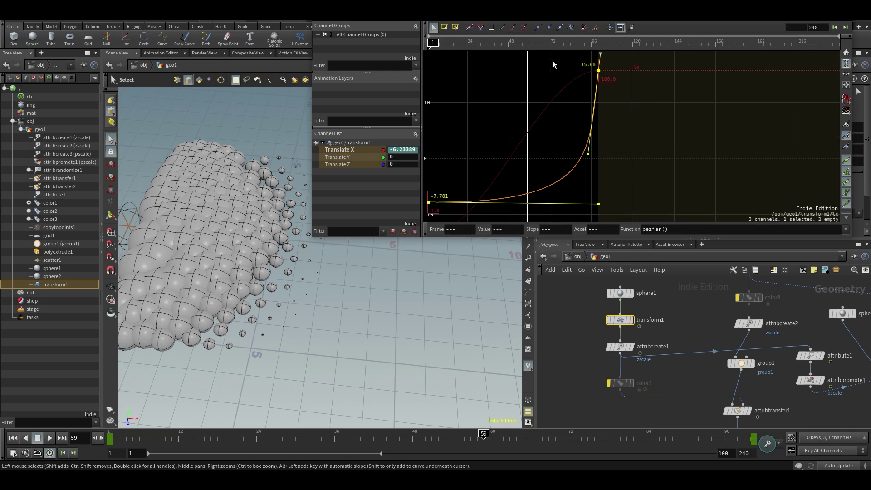
pyautogui.click(503, 28)
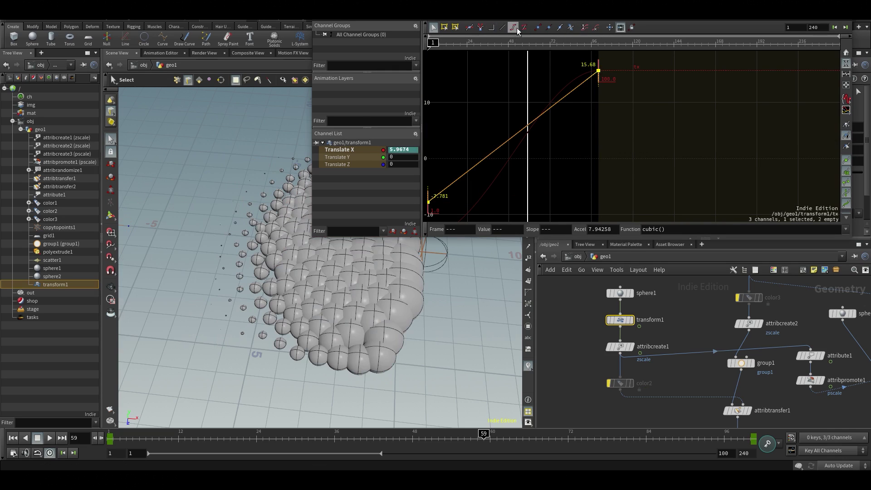
pyautogui.click(467, 169)
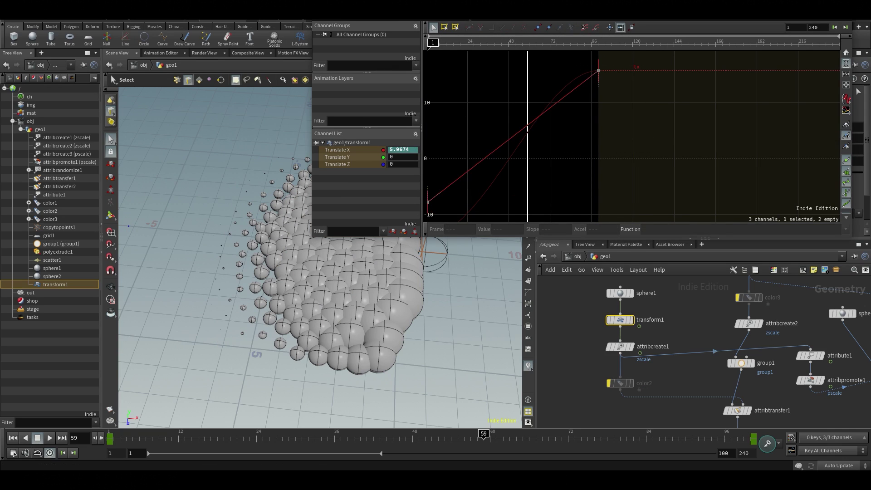
pyautogui.moveTo(492, 184); pyautogui.dragTo(424, 223)
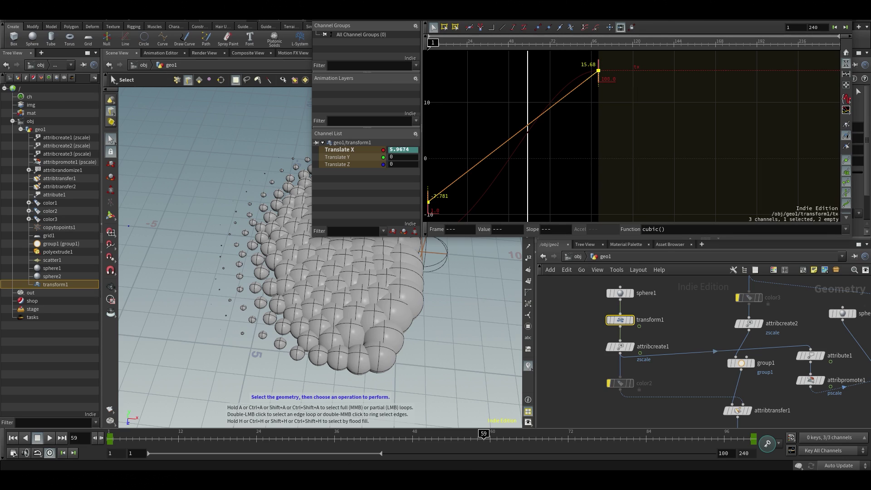
pyautogui.click(846, 16)
# Rewind to frame 1 and play the animation to check how the copied spheres scale as the control sphere moves
pyautogui.moveTo(286, 438); pyautogui.dragTo(112, 442)
pyautogui.moveTo(808, 404); pyautogui.dragTo(724, 318, button='middle')
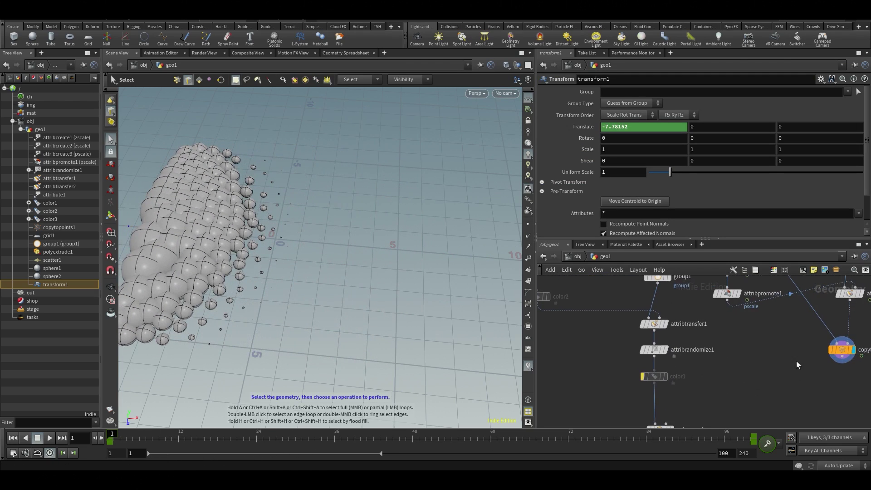
pyautogui.moveTo(818, 371); pyautogui.dragTo(618, 390, button='middle')
pyautogui.keyDown('alt'); pyautogui.moveTo(309, 241); pyautogui.dragTo(298, 216); pyautogui.keyUp('alt')
pyautogui.keyDown('alt'); pyautogui.moveTo(298, 215); pyautogui.dragTo(269, 236, button='right'); pyautogui.keyUp('alt')
pyautogui.keyDown('alt'); pyautogui.moveTo(268, 236); pyautogui.dragTo(374, 271, button='middle'); pyautogui.keyUp('alt')
pyautogui.press('Up')
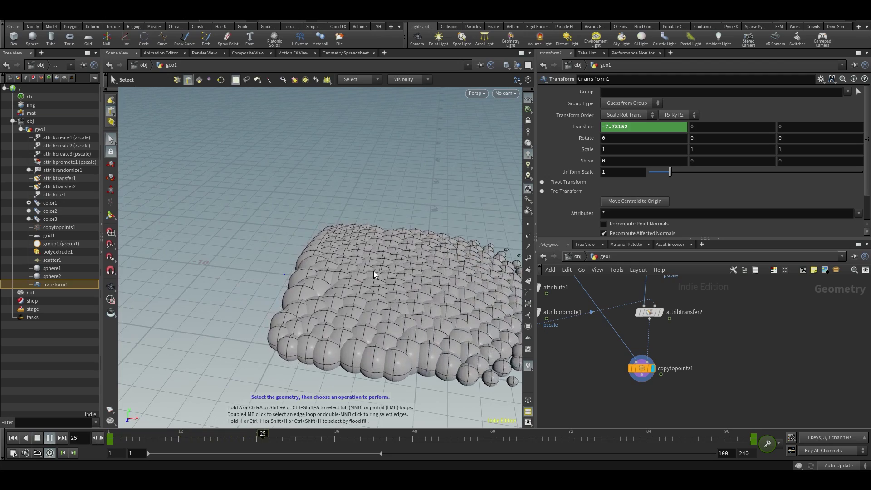
pyautogui.press('Escape')
pyautogui.moveTo(363, 284); pyautogui.dragTo(221, 223)
pyautogui.press('s')
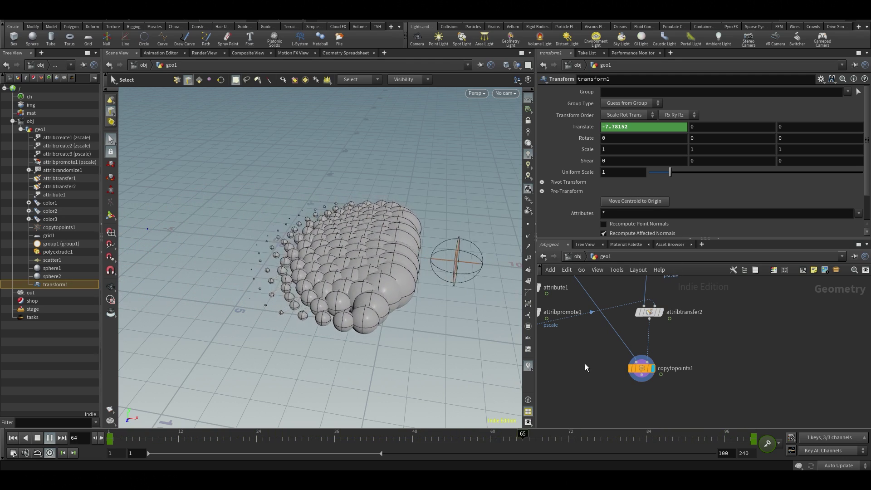
# Review the node network from sphere1 through the attribute nodes to copytopoints1, and stop playback at frame 60
pyautogui.moveTo(592, 362); pyautogui.dragTo(764, 361, button='middle')
pyautogui.moveTo(664, 331); pyautogui.dragTo(719, 370, button='middle')
pyautogui.scroll(-1, 719, 369)
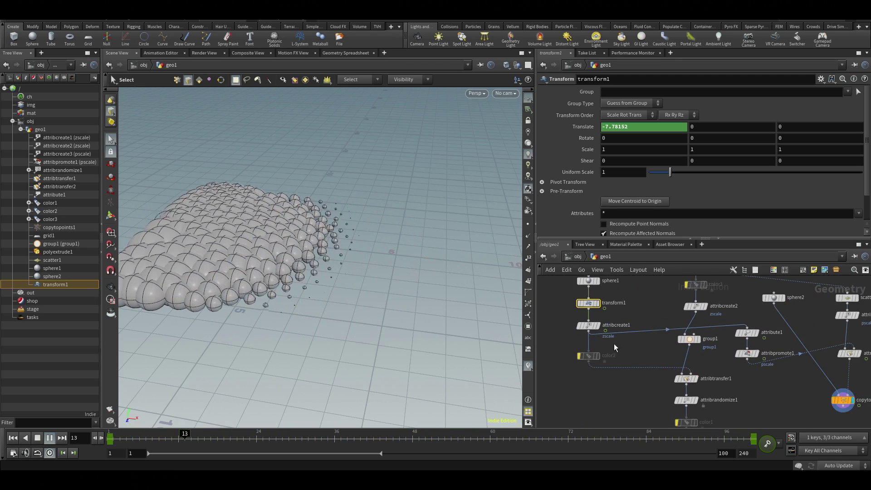
pyautogui.moveTo(604, 364); pyautogui.dragTo(597, 385, button='middle')
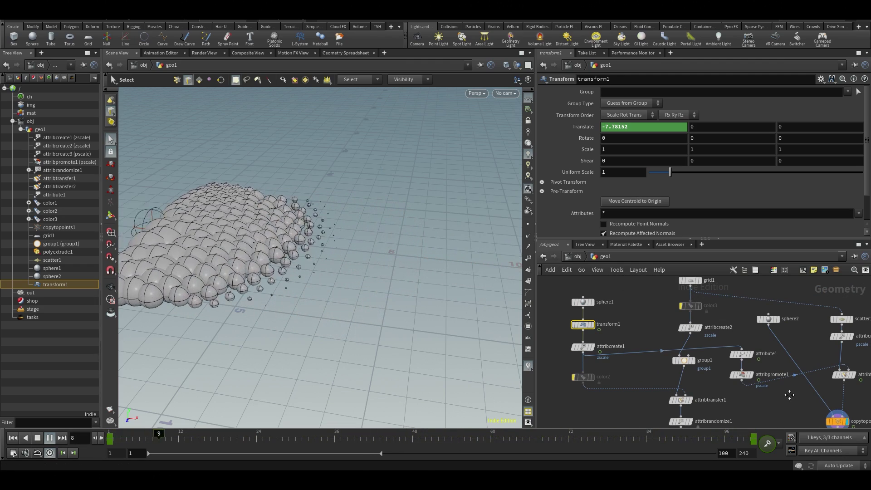
pyautogui.moveTo(790, 394); pyautogui.dragTo(775, 371, button='middle')
pyautogui.moveTo(743, 405); pyautogui.dragTo(732, 389, button='middle')
pyautogui.moveTo(766, 334); pyautogui.dragTo(766, 350, button='middle')
pyautogui.moveTo(780, 395); pyautogui.dragTo(772, 416, button='middle')
pyautogui.scroll(3, 748, 335)
pyautogui.moveTo(552, 438); pyautogui.dragTo(490, 449)
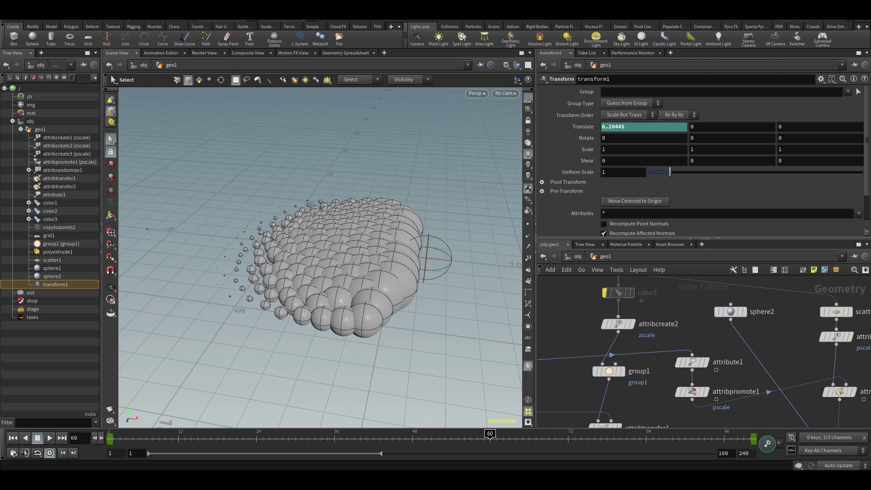
# Add a Test Geometry: Pig Head node beside sphere2 and feed it into copytopoints1 in place of sphere2
pyautogui.press('Tab')
pyautogui.write('pi')
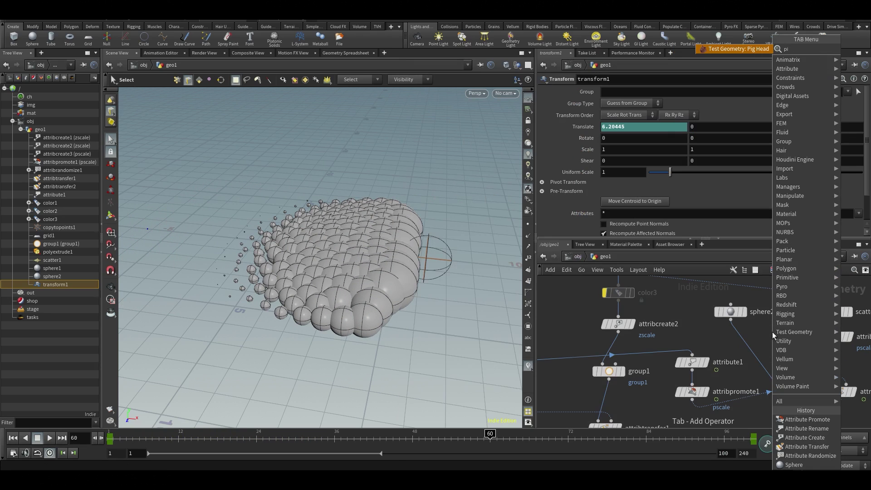
pyautogui.write('g')
pyautogui.click(745, 47)
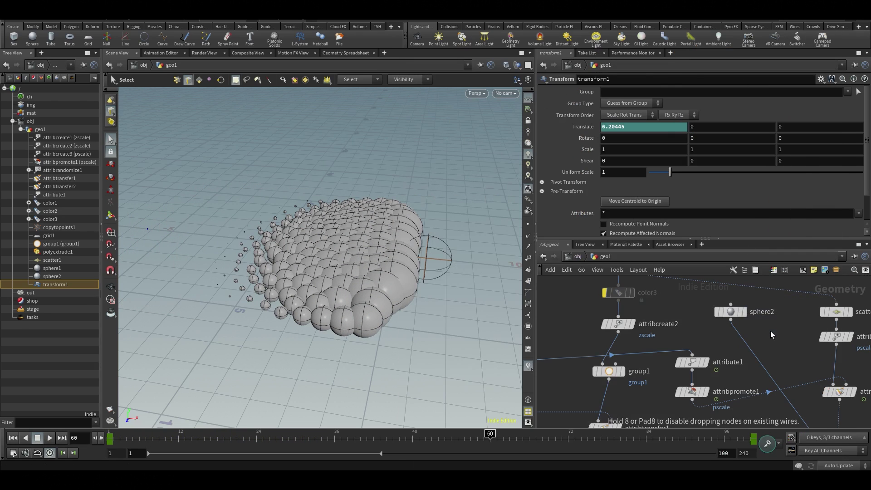
pyautogui.click(771, 331)
pyautogui.moveTo(771, 340); pyautogui.dragTo(771, 348)
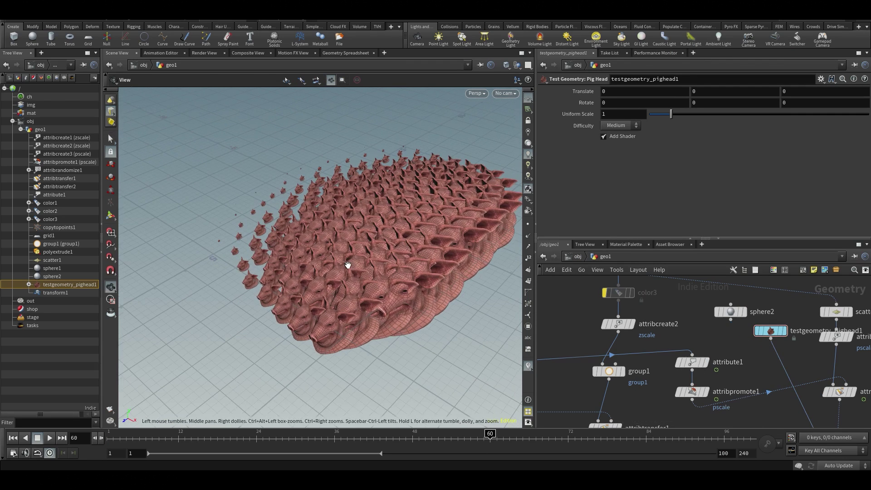
# Scrub the timeline to check the scaling of the pig head copies and save the scene
pyautogui.click(308, 434)
pyautogui.moveTo(308, 433); pyautogui.dragTo(589, 424)
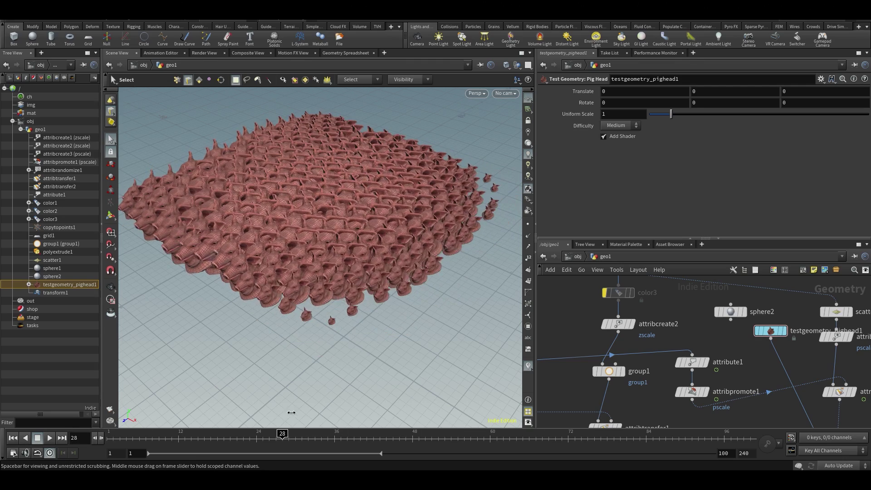
pyautogui.moveTo(288, 412); pyautogui.dragTo(484, 235)
pyautogui.moveTo(392, 303)
pyautogui.mouseDown()
pyautogui.moveTo(383, 315)
pyautogui.moveTo(381, 300)
pyautogui.mouseUp()
pyautogui.hotkey('ctrl', 's')
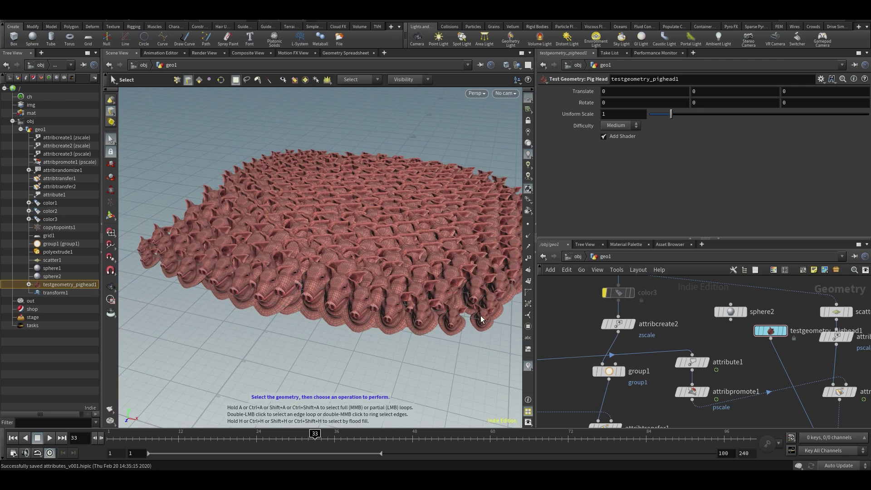
# Inspect the pig head copies up close and widen the viewport pane slightly
pyautogui.keyDown('alt'); pyautogui.moveTo(459, 317); pyautogui.dragTo(389, 325, button='middle'); pyautogui.keyUp('alt')
pyautogui.keyDown('alt'); pyautogui.moveTo(366, 291); pyautogui.dragTo(484, 317, button='right'); pyautogui.keyUp('alt')
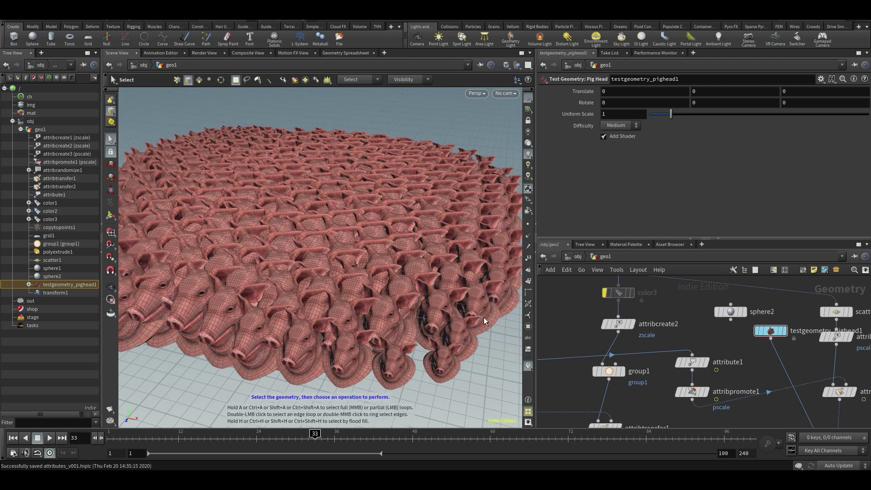
pyautogui.moveTo(536, 330); pyautogui.dragTo(562, 333)
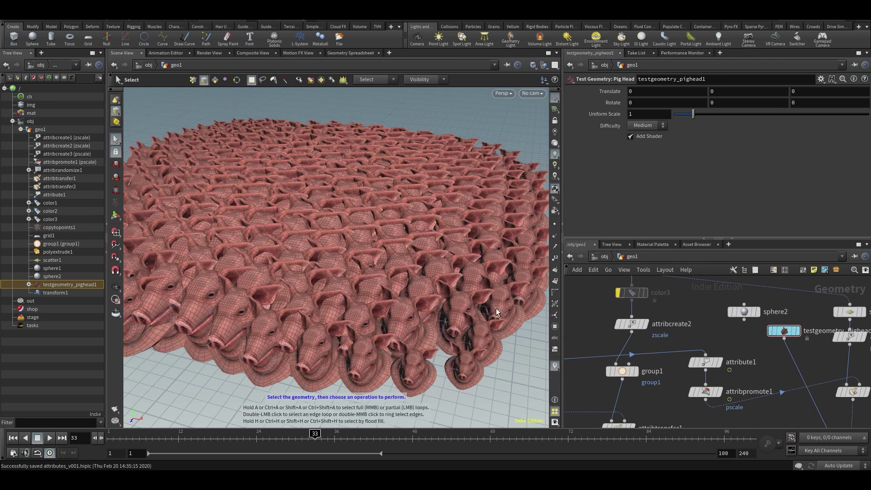
pyautogui.keyDown('alt'); pyautogui.moveTo(438, 284); pyautogui.dragTo(410, 280); pyautogui.keyUp('alt')
pyautogui.keyDown('alt'); pyautogui.moveTo(410, 281); pyautogui.dragTo(409, 247, button='right'); pyautogui.keyUp('alt')
# Try Pack and Instance on copytopoints1 while scrubbing the timeline, and turn the option off again
pyautogui.moveTo(808, 399); pyautogui.dragTo(731, 338, button='middle')
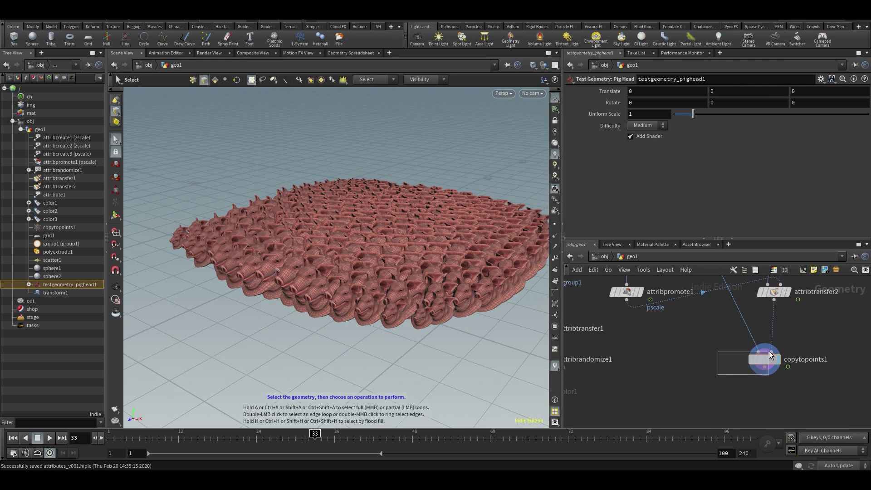
pyautogui.moveTo(770, 356); pyautogui.dragTo(776, 351)
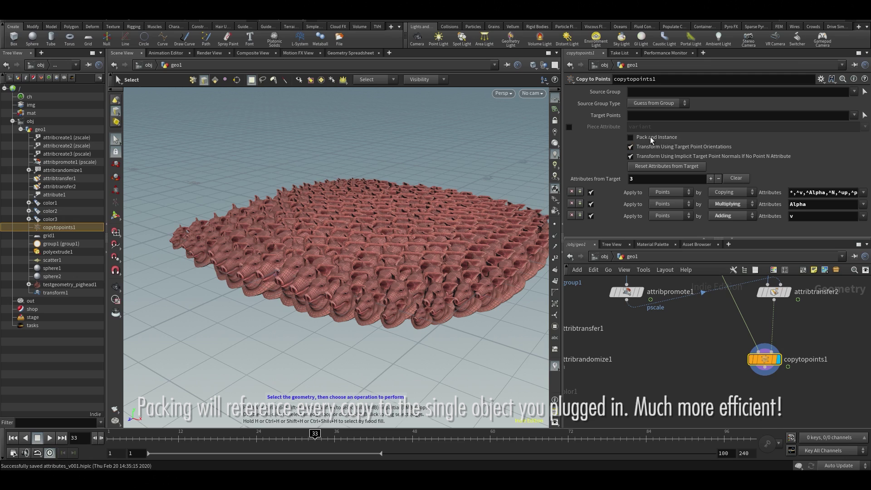
pyautogui.click(631, 137)
pyautogui.moveTo(184, 438); pyautogui.dragTo(334, 443)
pyautogui.click(656, 139)
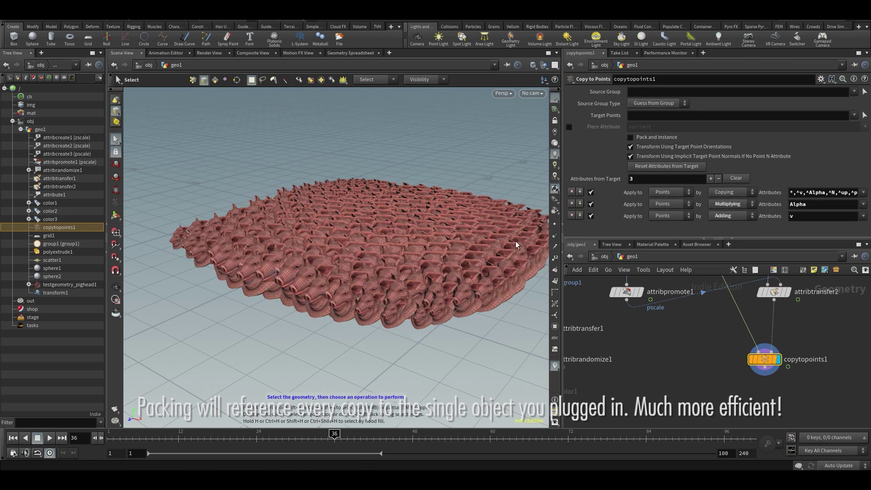
# Examine the point density of the unpacked pig heads by selecting blocks of points on the front copies
pyautogui.scroll(5, 435, 318)
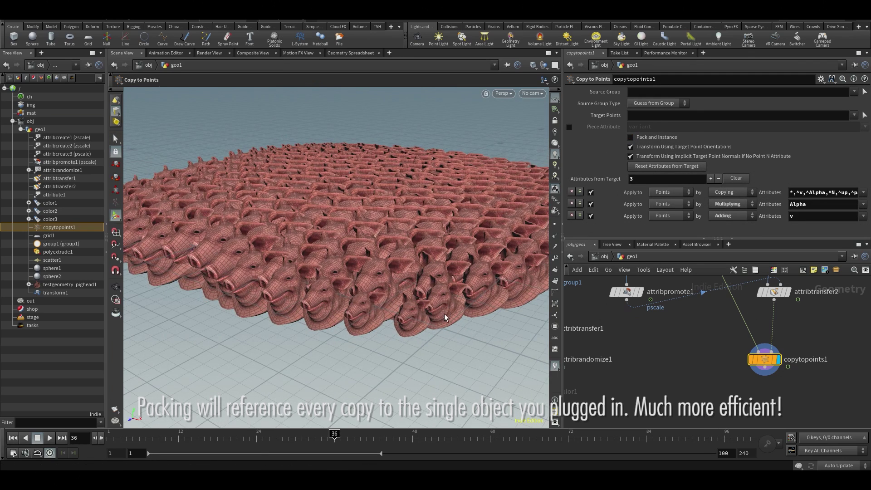
pyautogui.scroll(3, 444, 317)
pyautogui.press('s')
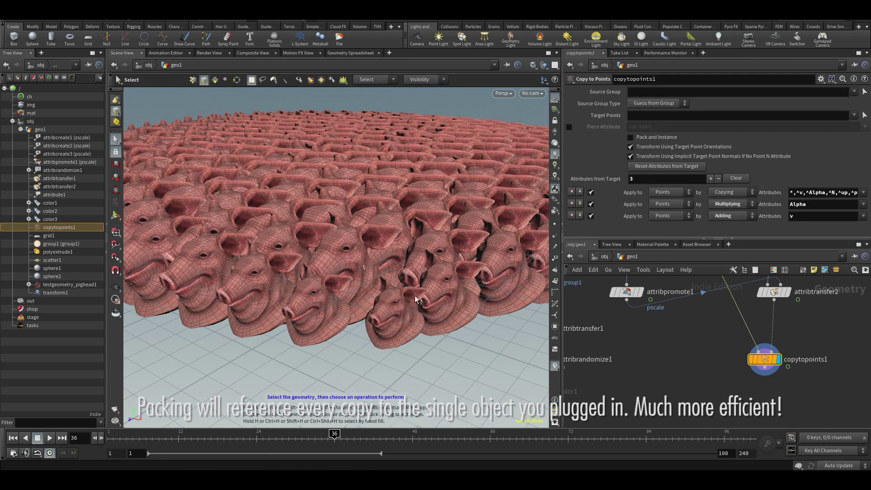
pyautogui.click(195, 82)
pyautogui.moveTo(473, 381); pyautogui.dragTo(310, 182)
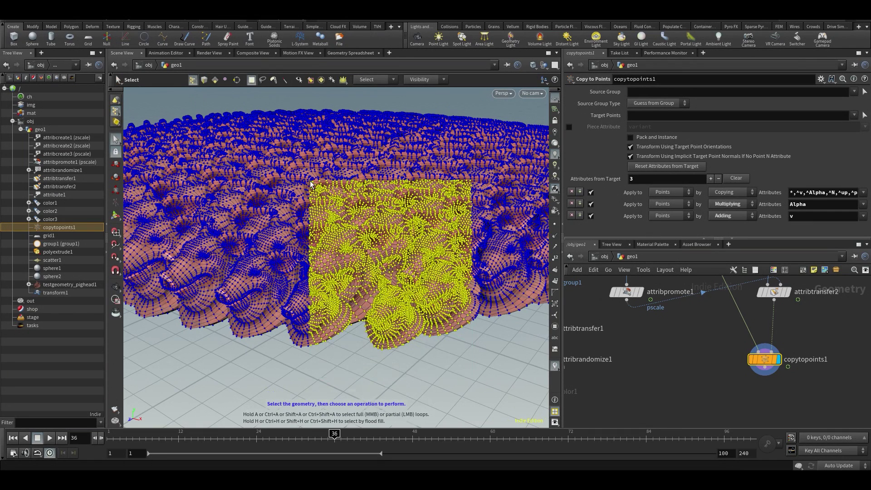
pyautogui.moveTo(310, 142); pyautogui.dragTo(371, 239)
pyautogui.moveTo(311, 169); pyautogui.dragTo(218, 273)
pyautogui.moveTo(226, 376); pyautogui.dragTo(330, 220)
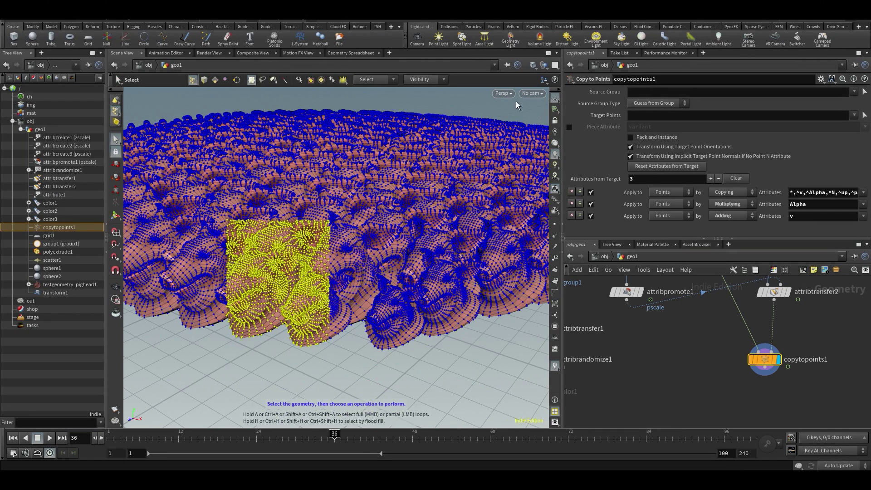
pyautogui.press('Escape')
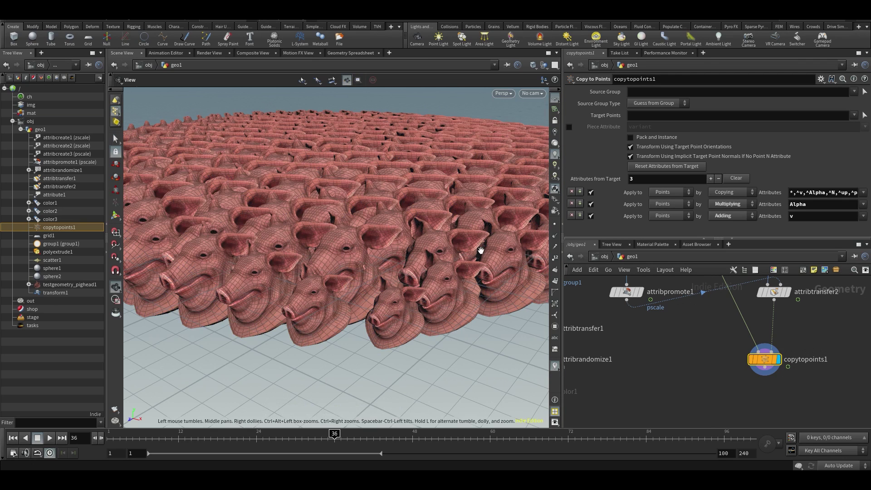
pyautogui.moveTo(423, 334); pyautogui.dragTo(428, 341)
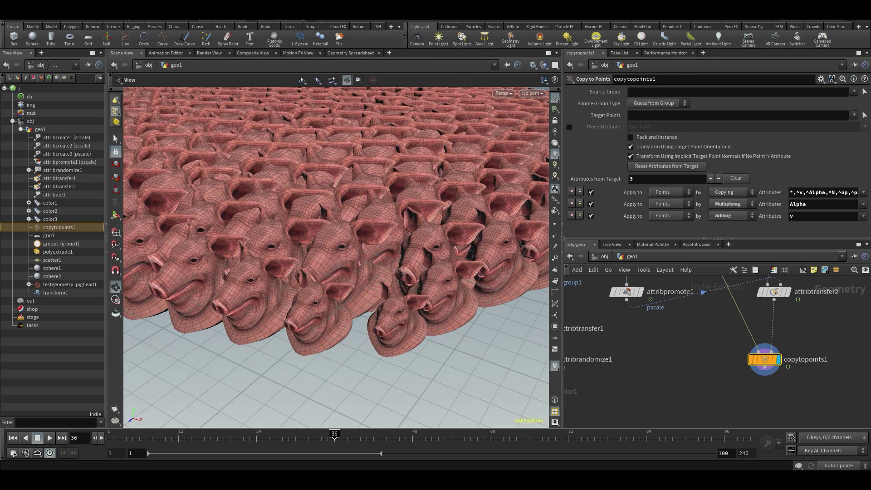
pyautogui.moveTo(318, 236); pyautogui.dragTo(317, 287, button='middle')
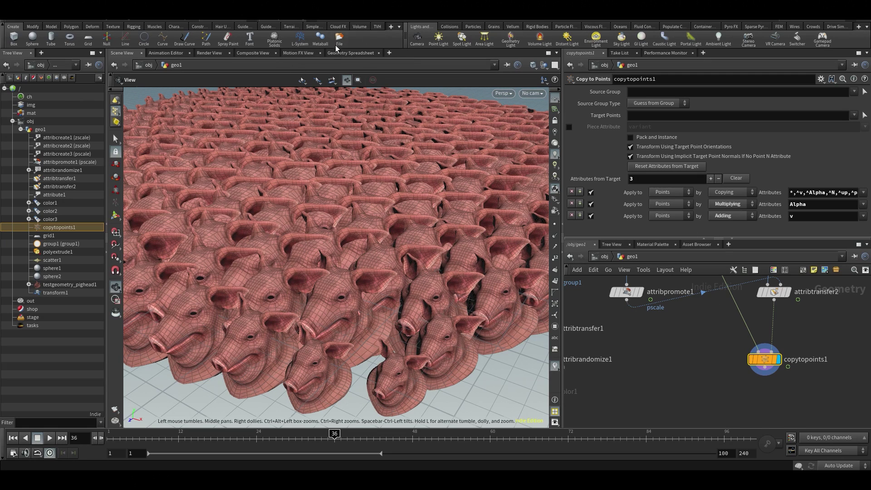
# Examine copytopoints1's points in the Geometry Spreadsheet and its node info, and return to the 3D viewport
pyautogui.click(350, 53)
pyautogui.moveTo(555, 91); pyautogui.dragTo(552, 51)
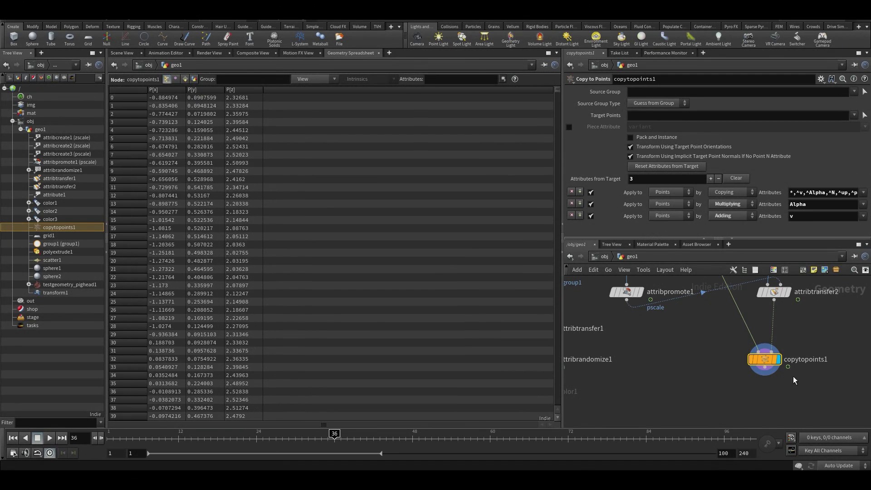
pyautogui.middleClick(764, 361)
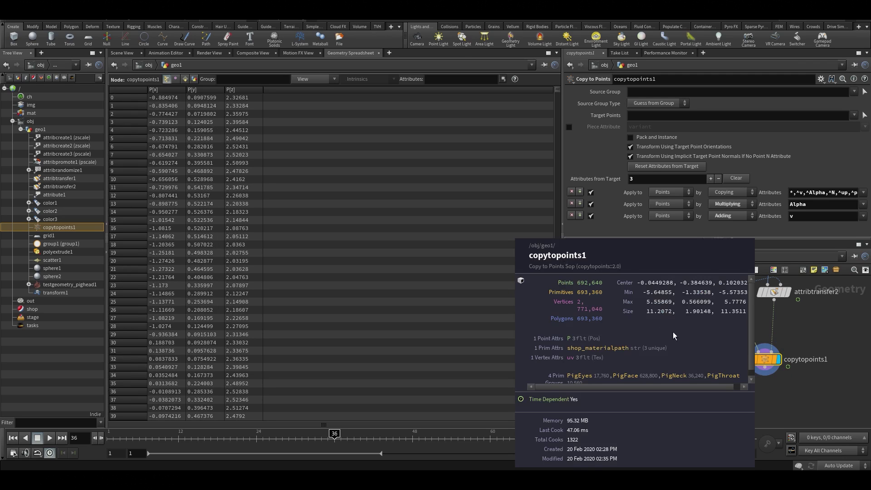
pyautogui.scroll(-1, 675, 336)
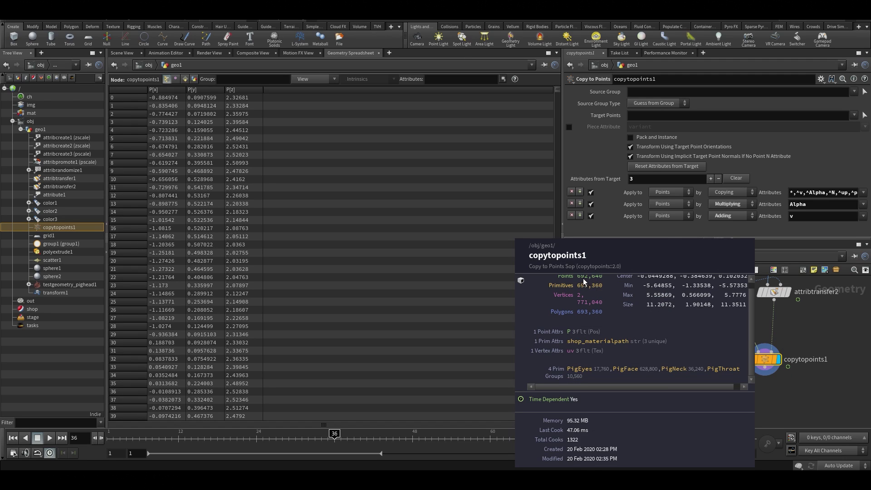
pyautogui.click(124, 54)
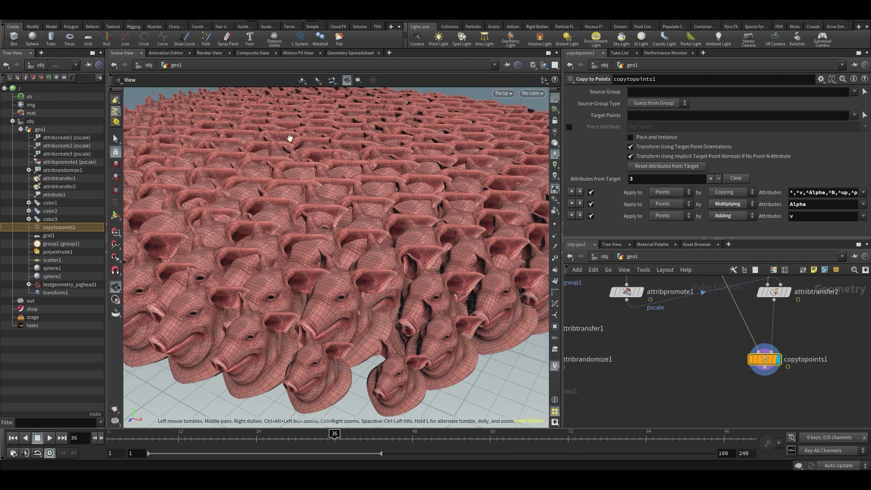
pyautogui.moveTo(419, 205); pyautogui.dragTo(343, 242)
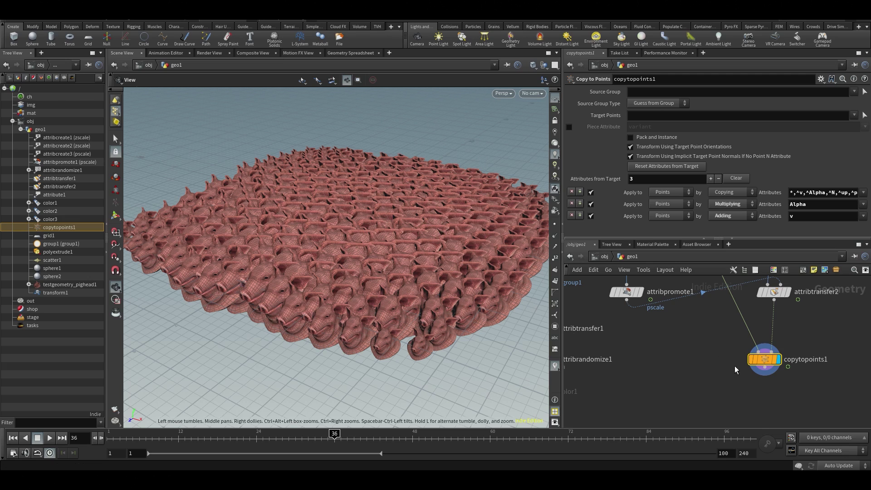
pyautogui.moveTo(667, 352); pyautogui.dragTo(629, 357, button='middle')
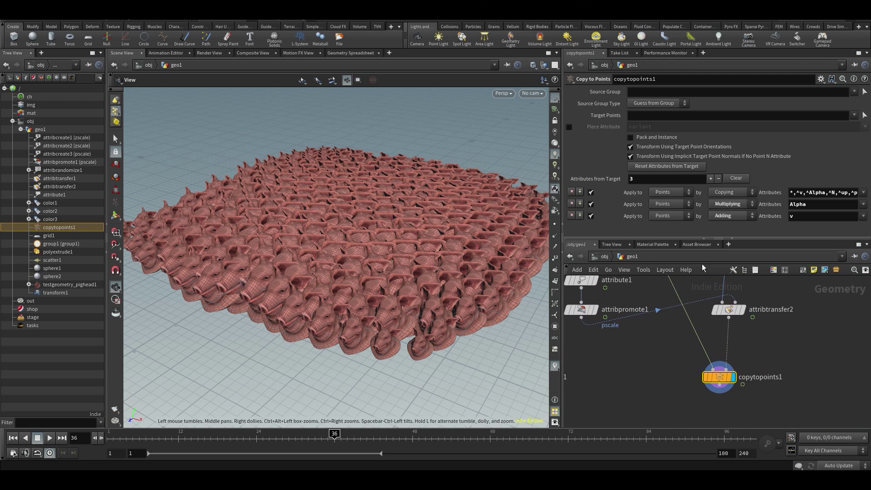
# Turn on Pack and Instance on copytopoints1 and compare its node info with that of attribcreate3
pyautogui.click(631, 137)
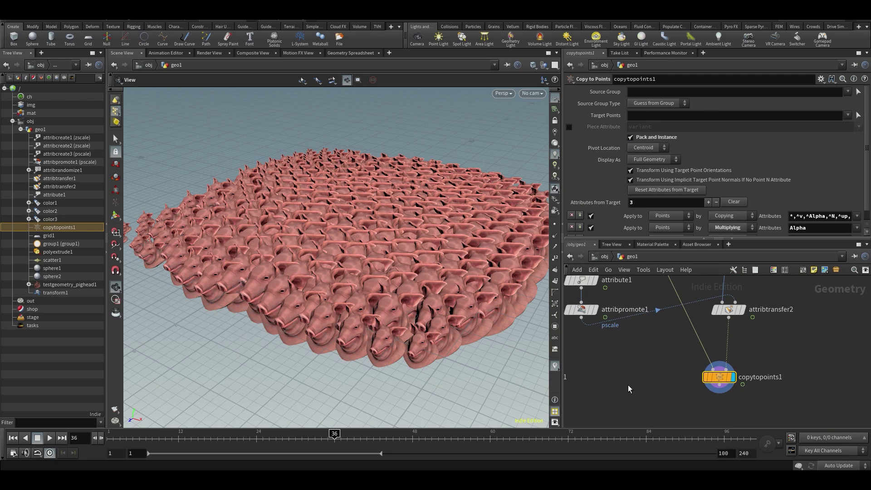
pyautogui.middleClick(720, 380)
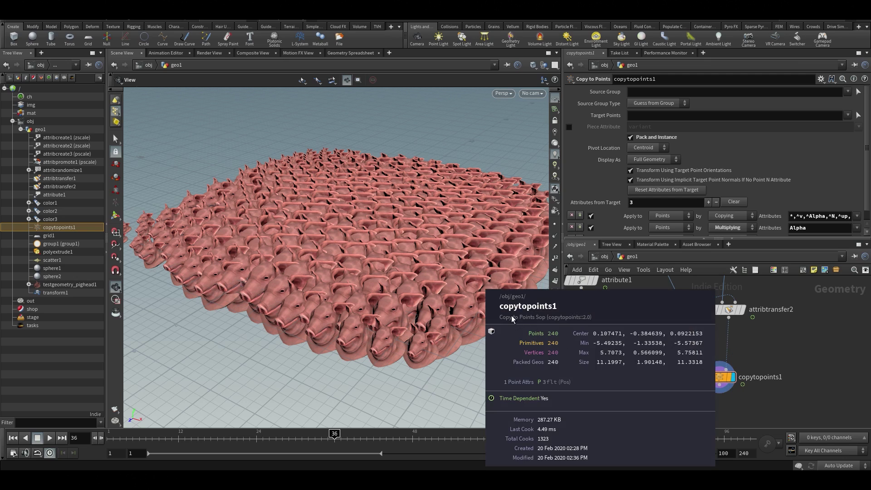
pyautogui.moveTo(780, 346); pyautogui.dragTo(768, 408, button='middle')
pyautogui.middleClick(715, 320)
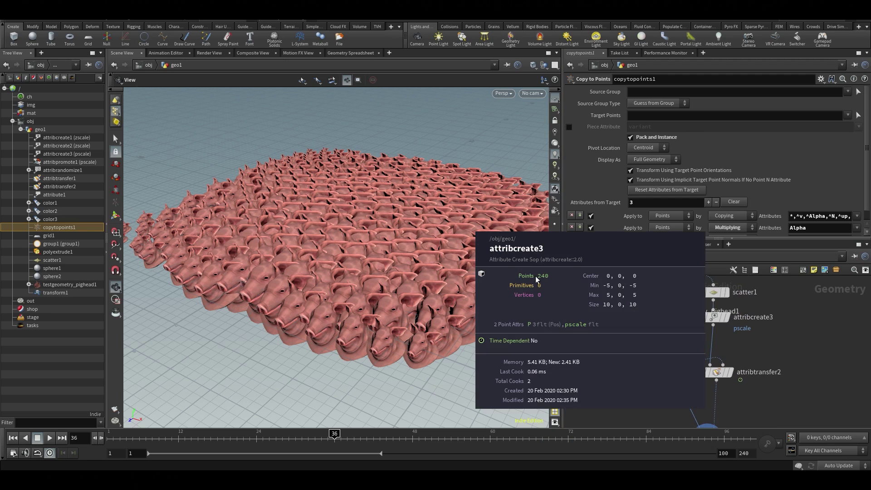
pyautogui.moveTo(616, 400); pyautogui.dragTo(609, 370, button='middle')
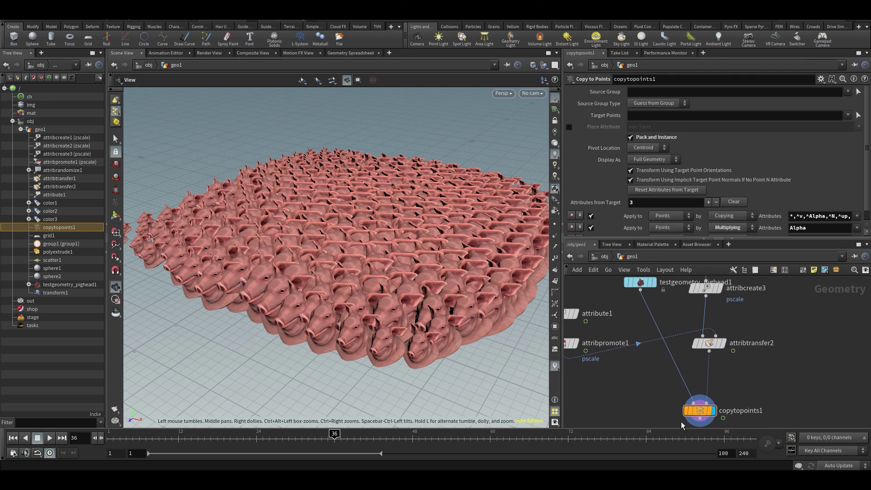
# Scrub the timeline to frame 41 and inspect the packed pig heads and their node network up close
pyautogui.moveTo(306, 439); pyautogui.dragTo(367, 439)
pyautogui.moveTo(695, 401); pyautogui.dragTo(621, 383, button='middle')
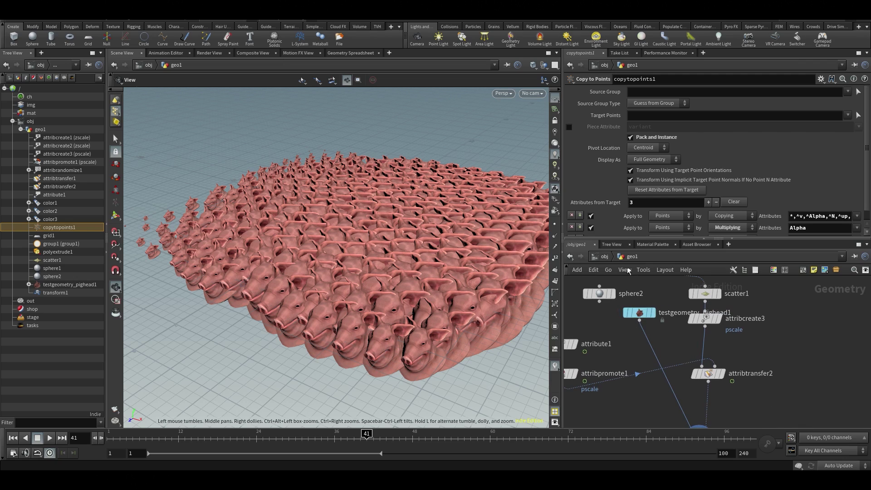
pyautogui.moveTo(640, 369); pyautogui.dragTo(630, 325, button='middle')
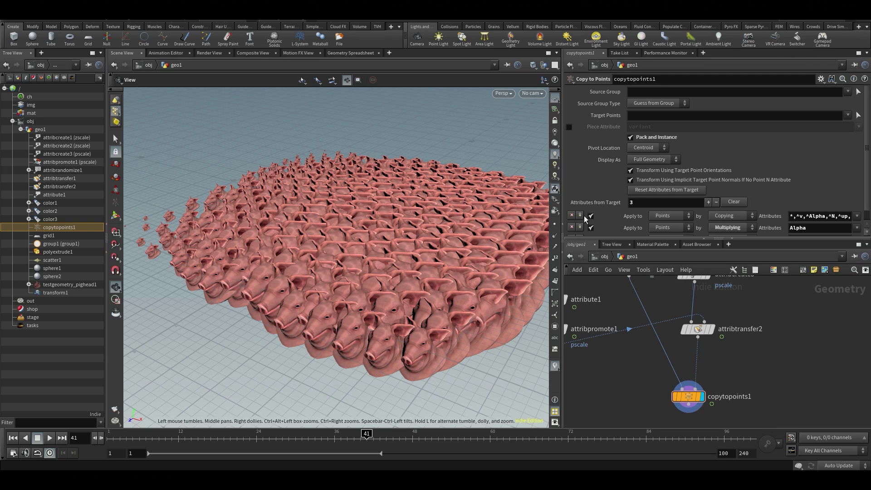
pyautogui.moveTo(636, 362); pyautogui.dragTo(649, 397, button='middle')
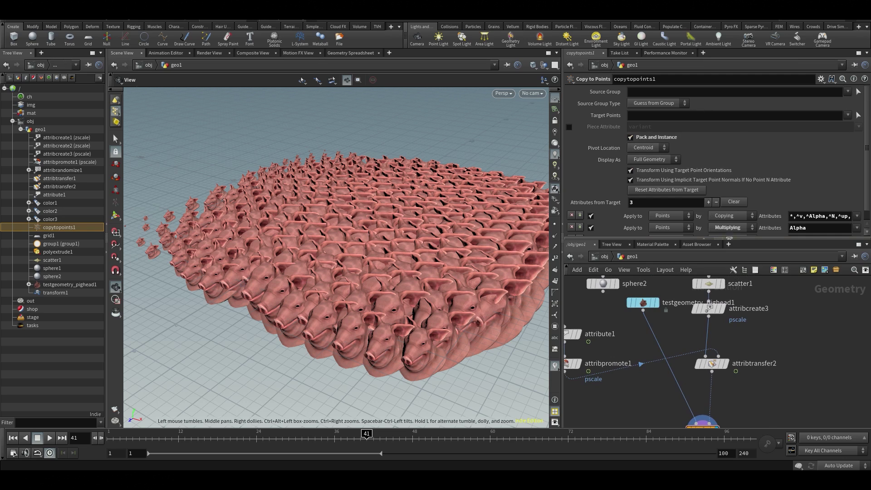
pyautogui.moveTo(382, 257); pyautogui.dragTo(313, 187)
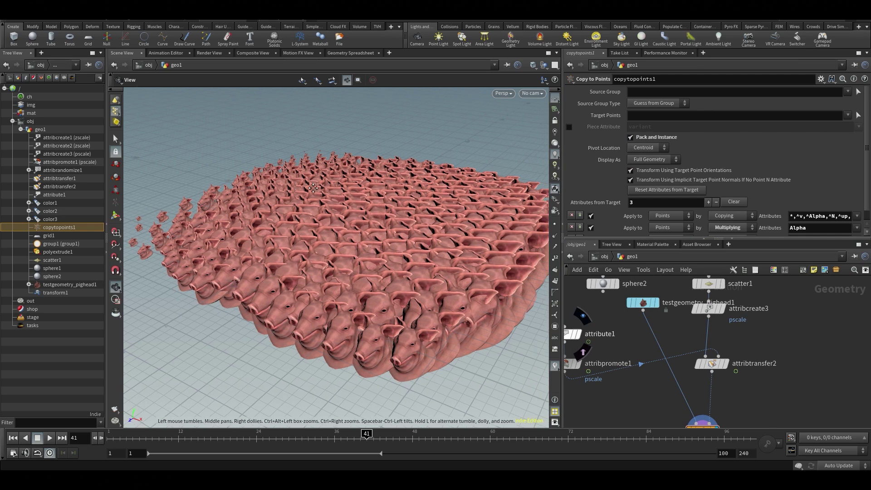
pyautogui.moveTo(313, 188); pyautogui.dragTo(303, 157, button='middle')
pyautogui.scroll(2, 382, 207)
pyautogui.moveTo(375, 203); pyautogui.dragTo(396, 275, button='middle')
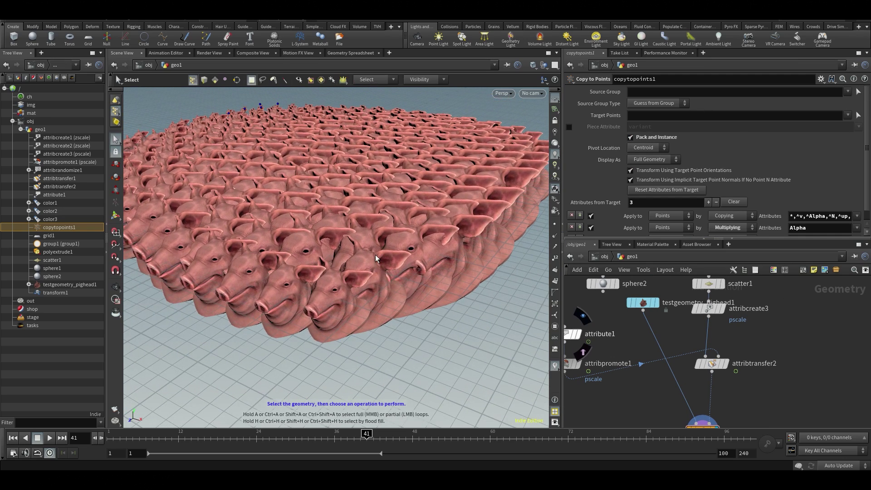
pyautogui.press('Escape')
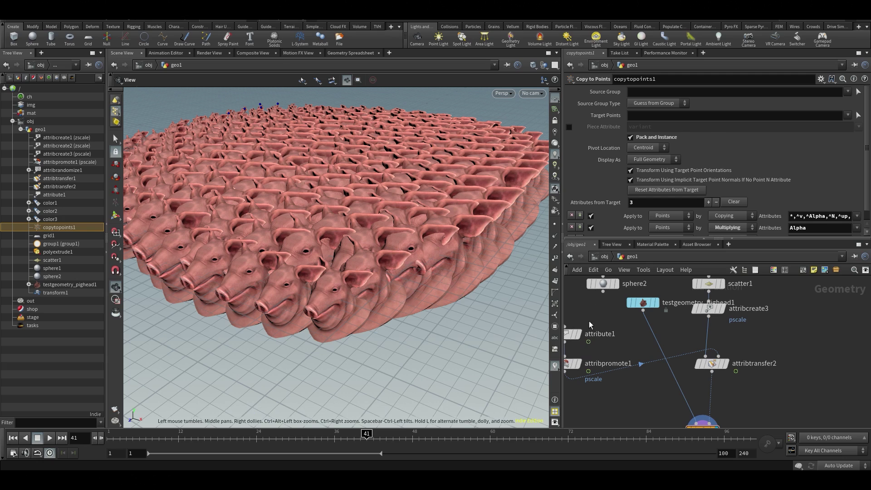
# Save the scene file
pyautogui.moveTo(762, 396); pyautogui.dragTo(774, 343, button='middle')
pyautogui.hotkey('ctrl', 's')
pyautogui.moveTo(422, 271); pyautogui.dragTo(385, 300)
pyautogui.press('s')
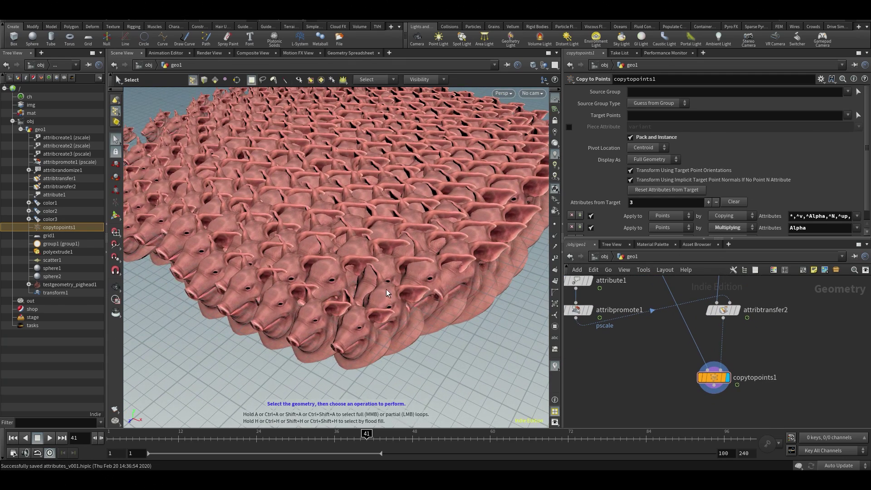
# Examine the packed pig heads and their points from several angles, including the smallest copies along the edge
pyautogui.keyDown('alt'); pyautogui.moveTo(302, 164); pyautogui.dragTo(403, 275); pyautogui.keyUp('alt')
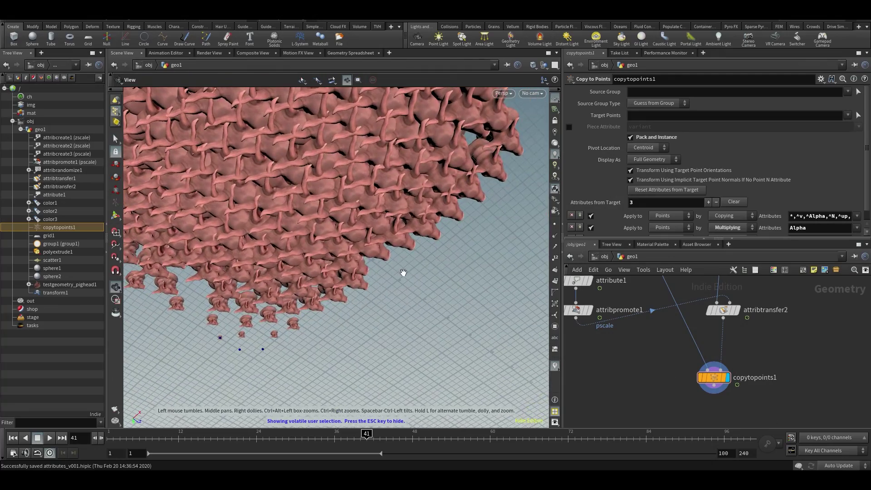
pyautogui.moveTo(335, 225); pyautogui.dragTo(342, 307)
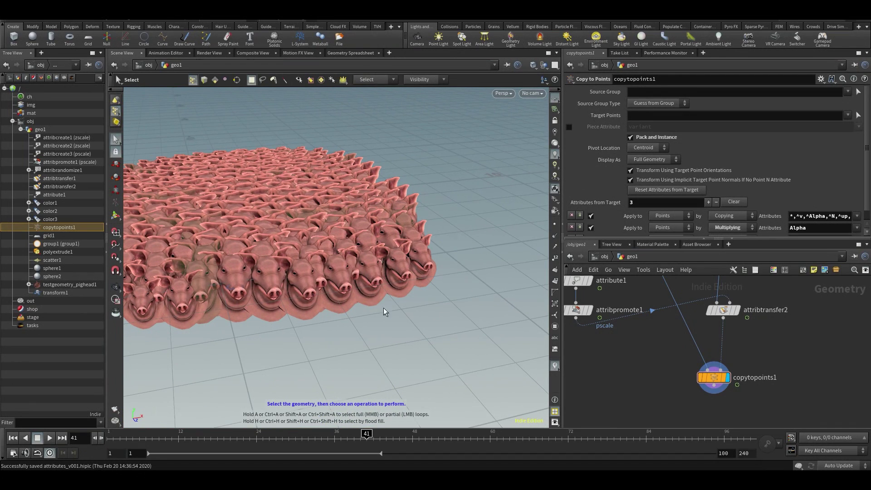
pyautogui.keyDown('alt'); pyautogui.moveTo(416, 313); pyautogui.dragTo(422, 315, button='middle'); pyautogui.keyUp('alt')
pyautogui.keyDown('alt'); pyautogui.moveTo(426, 285); pyautogui.dragTo(450, 265, button='middle'); pyautogui.keyUp('alt')
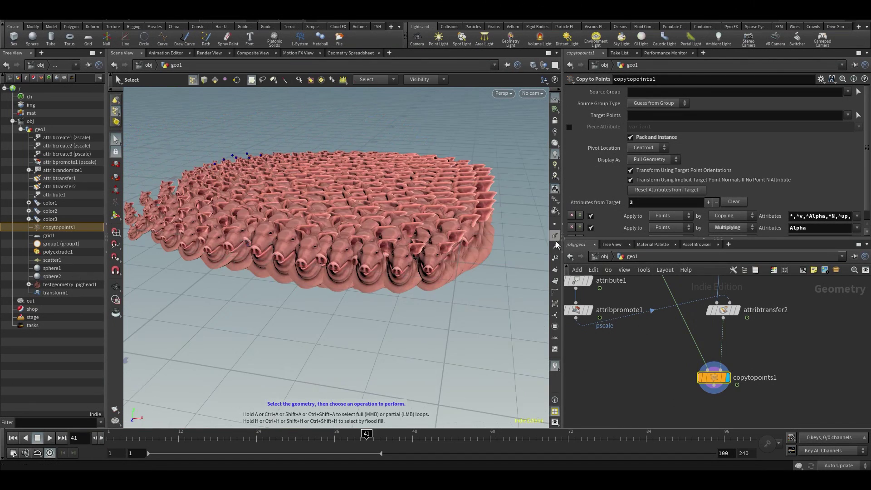
pyautogui.keyDown('alt'); pyautogui.moveTo(357, 218); pyautogui.dragTo(358, 236); pyautogui.keyUp('alt')
pyautogui.keyDown('alt'); pyautogui.moveTo(449, 118); pyautogui.dragTo(432, 168, button='middle'); pyautogui.keyUp('alt')
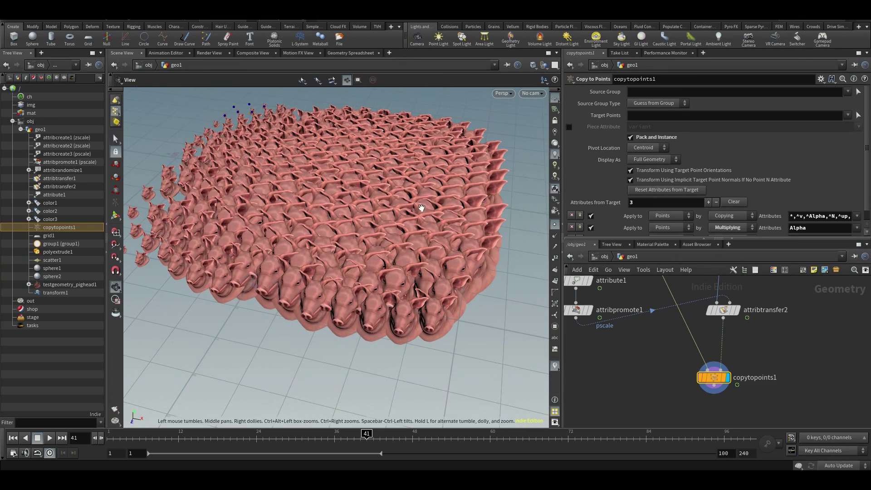
pyautogui.keyDown('alt'); pyautogui.moveTo(420, 208); pyautogui.dragTo(439, 205); pyautogui.keyUp('alt')
# At frame 22, isolate a block of packed pig heads near the front corner using a Blast with Delete Non Selected on
pyautogui.moveTo(285, 438)
pyautogui.mouseDown()
pyautogui.moveTo(208, 437)
pyautogui.moveTo(243, 436)
pyautogui.mouseUp()
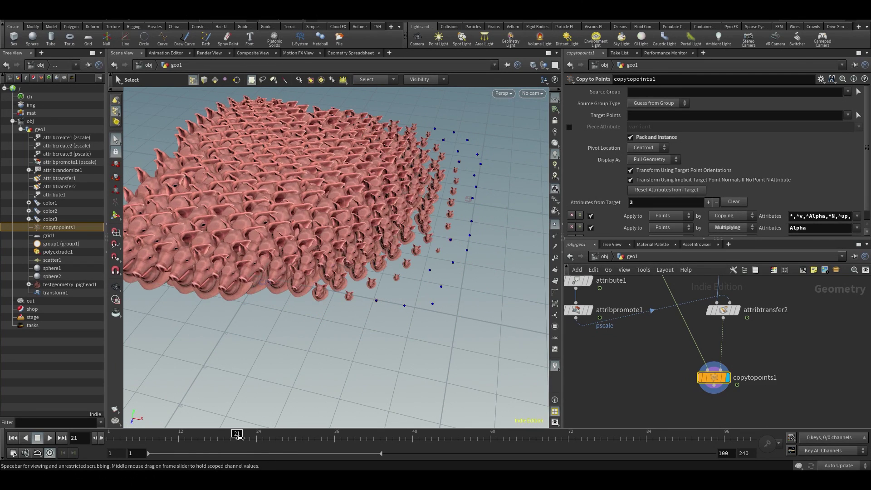
pyautogui.moveTo(456, 328); pyautogui.dragTo(339, 227)
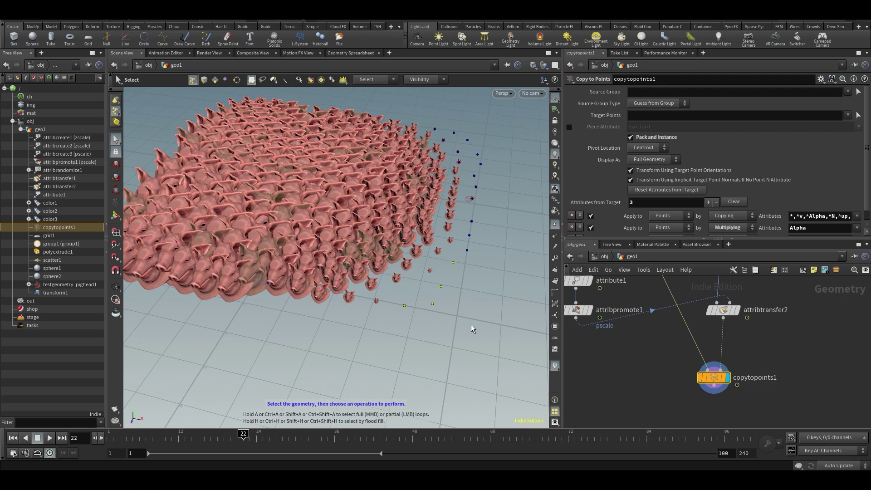
pyautogui.press('Delete')
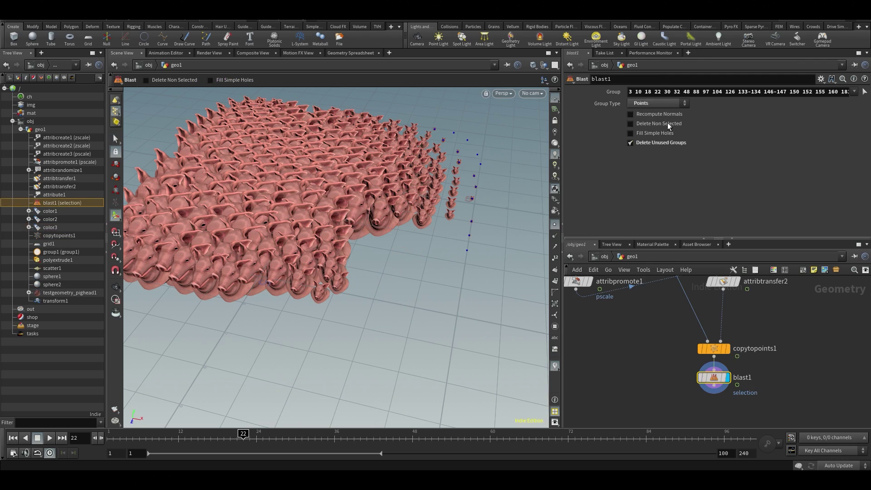
pyautogui.click(652, 124)
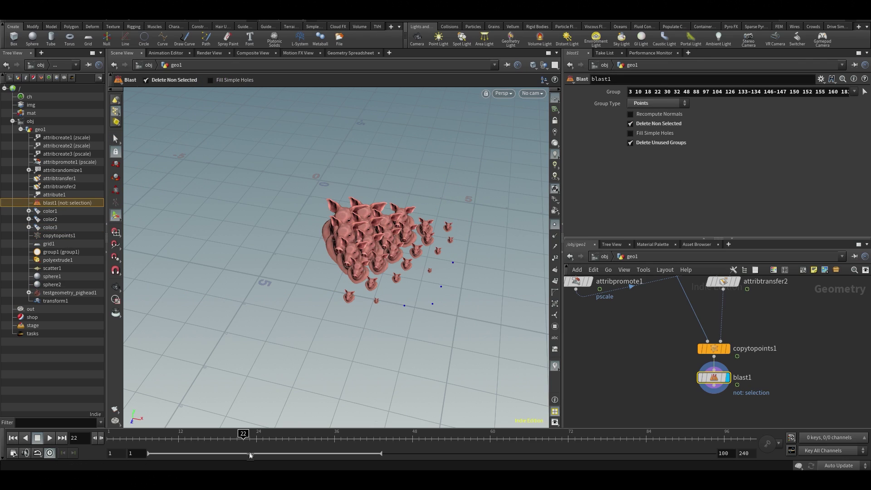
# Move to frame 56 and add an Unpack node after blast1 for the isolated pig heads
pyautogui.moveTo(243, 435)
pyautogui.mouseDown()
pyautogui.moveTo(156, 438)
pyautogui.moveTo(526, 436)
pyautogui.moveTo(464, 436)
pyautogui.mouseUp()
pyautogui.keyDown('alt'); pyautogui.moveTo(423, 343); pyautogui.dragTo(364, 315); pyautogui.keyUp('alt')
pyautogui.keyDown('alt'); pyautogui.moveTo(363, 315); pyautogui.dragTo(380, 293, button='right'); pyautogui.keyUp('alt')
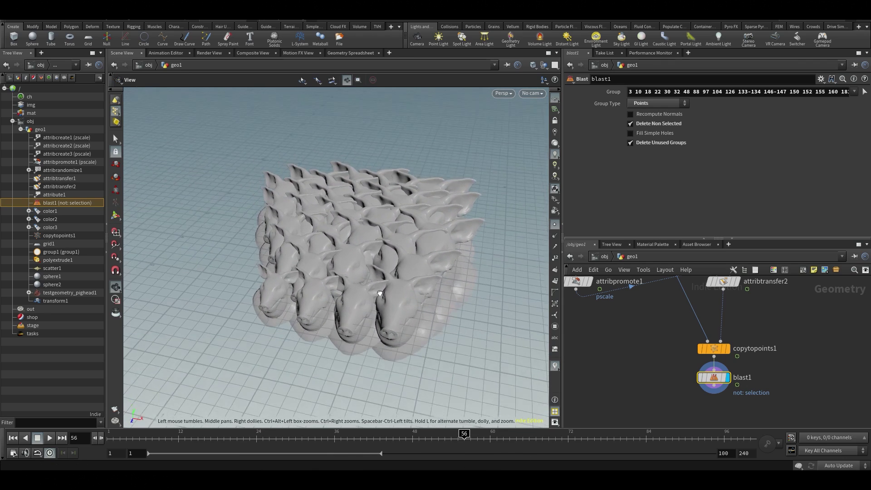
pyautogui.keyDown('alt'); pyautogui.moveTo(380, 294); pyautogui.dragTo(381, 255); pyautogui.keyUp('alt')
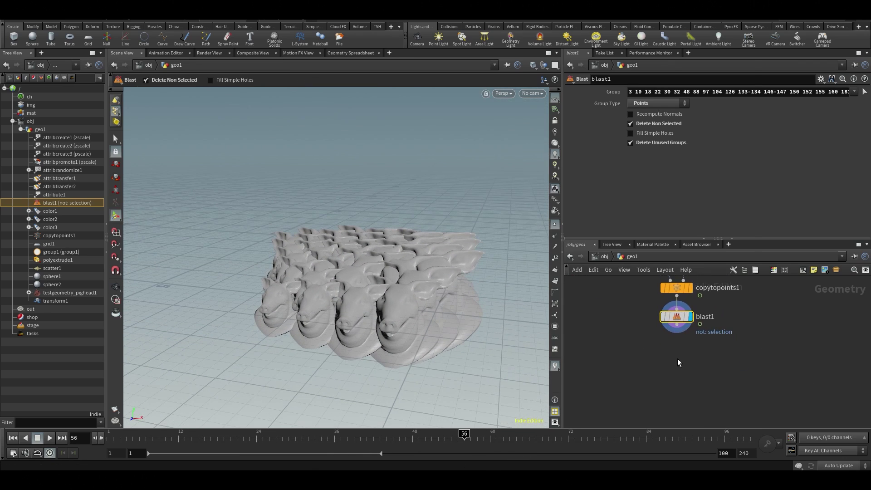
pyautogui.press('Tab')
pyautogui.write('unp')
pyautogui.press('Return')
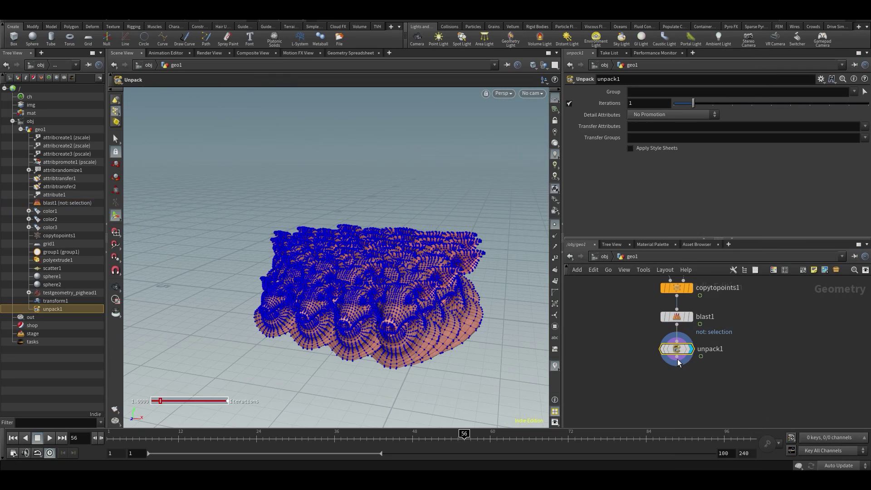
pyautogui.keyDown('alt'); pyautogui.moveTo(530, 284); pyautogui.dragTo(559, 322); pyautogui.keyUp('alt')
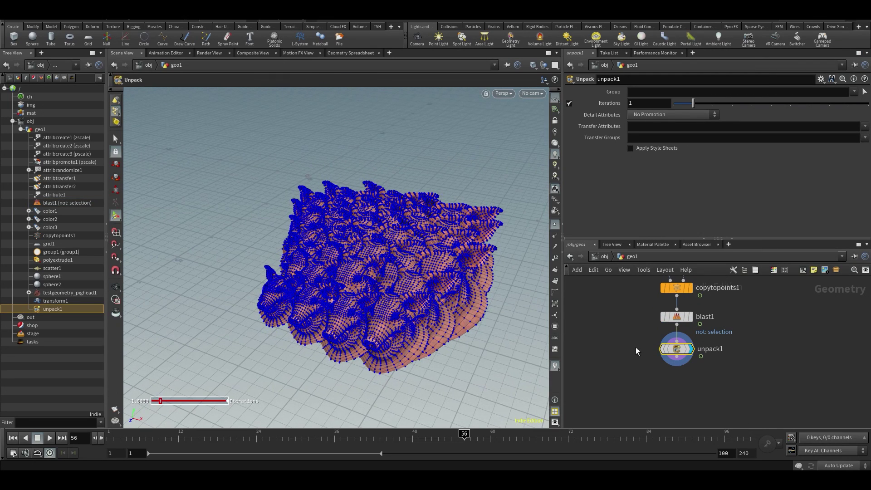
# Select a rectangular patch of points on top of the unpacked pig heads and move it upward with an Edit node
pyautogui.scroll(5, 470, 324)
pyautogui.press('s')
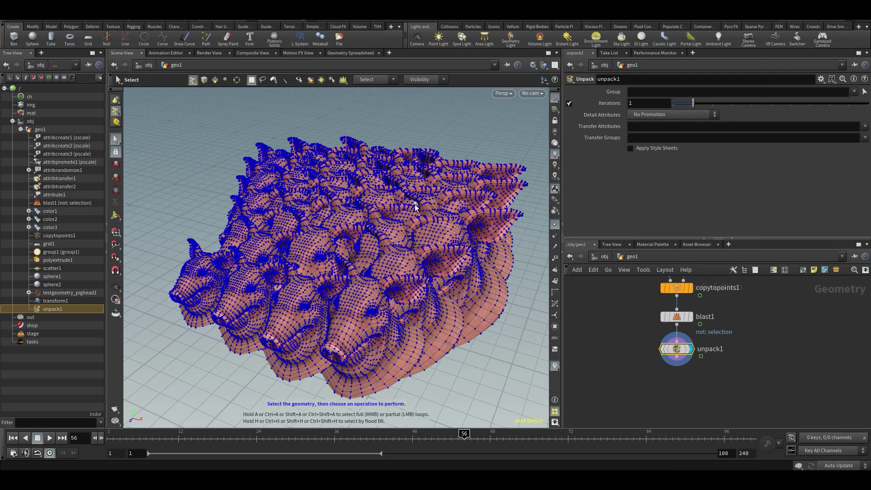
pyautogui.moveTo(498, 166); pyautogui.dragTo(418, 213)
pyautogui.keyDown('alt'); pyautogui.moveTo(343, 211); pyautogui.dragTo(377, 255); pyautogui.keyUp('alt')
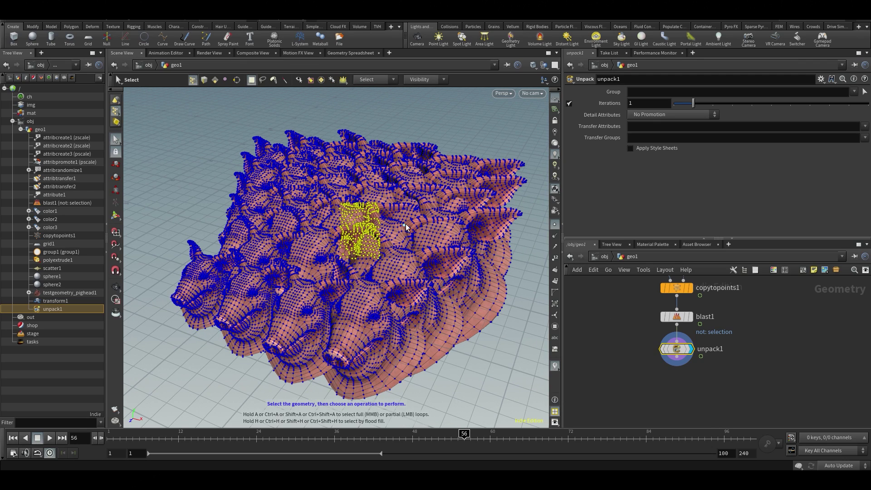
pyautogui.press('t')
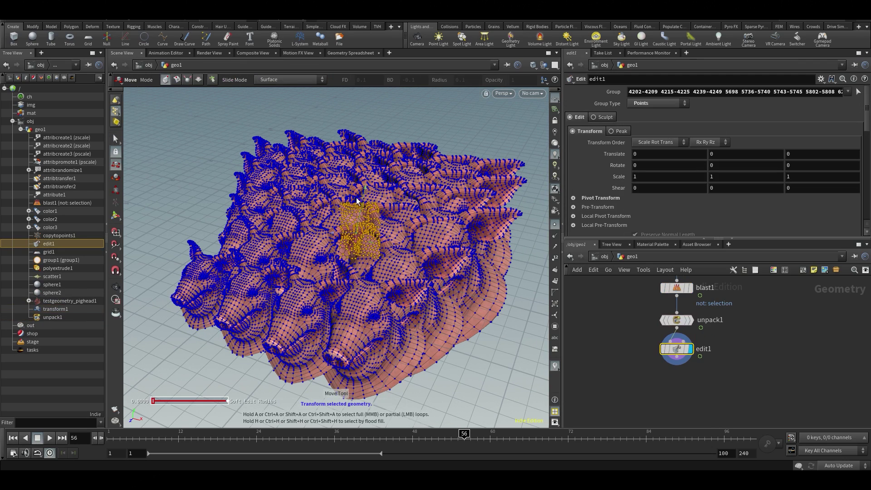
pyautogui.keyDown('alt'); pyautogui.moveTo(361, 195); pyautogui.dragTo(357, 189); pyautogui.keyUp('alt')
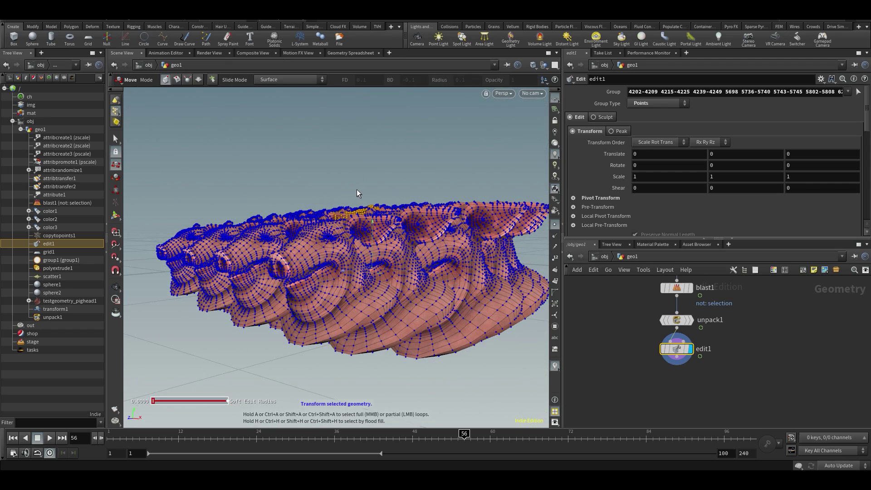
pyautogui.moveTo(372, 230); pyautogui.dragTo(369, 161)
# Set edit1's Soft Radius to 1.433 and turn off the point display in the viewport
pyautogui.scroll(-5, 669, 177)
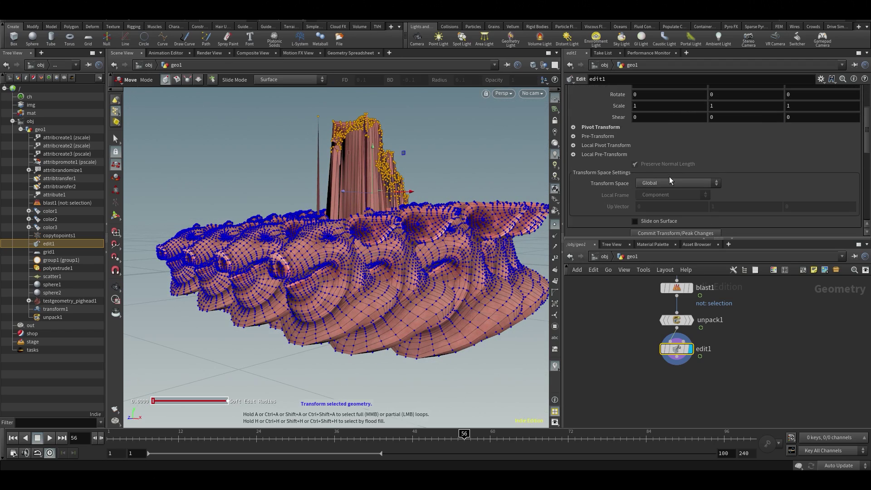
pyautogui.scroll(-2, 674, 189)
pyautogui.moveTo(679, 192); pyautogui.dragTo(800, 191)
pyautogui.moveTo(661, 192); pyautogui.dragTo(699, 192, button='middle')
pyautogui.press('Escape')
pyautogui.moveTo(475, 184); pyautogui.dragTo(411, 214)
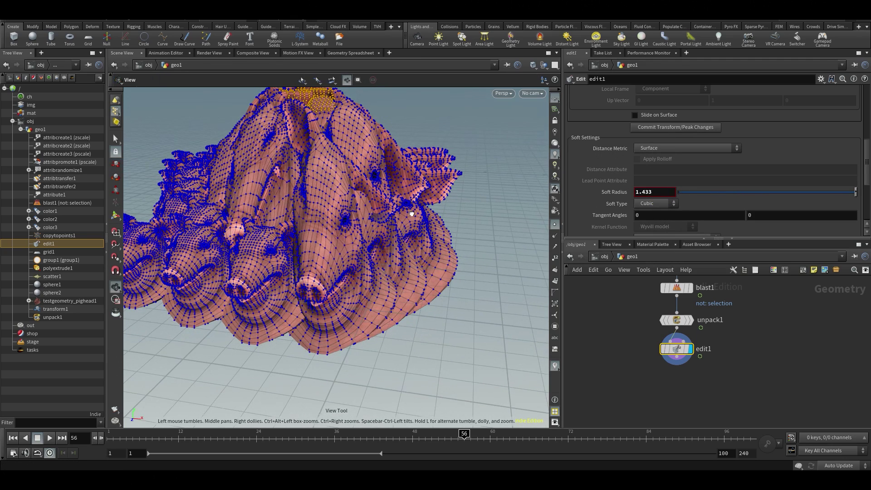
pyautogui.click(554, 224)
# Duplicate blast1 beside the original, display the copy, and turn off its Delete Non Selected option
pyautogui.moveTo(823, 319); pyautogui.dragTo(811, 354, button='middle')
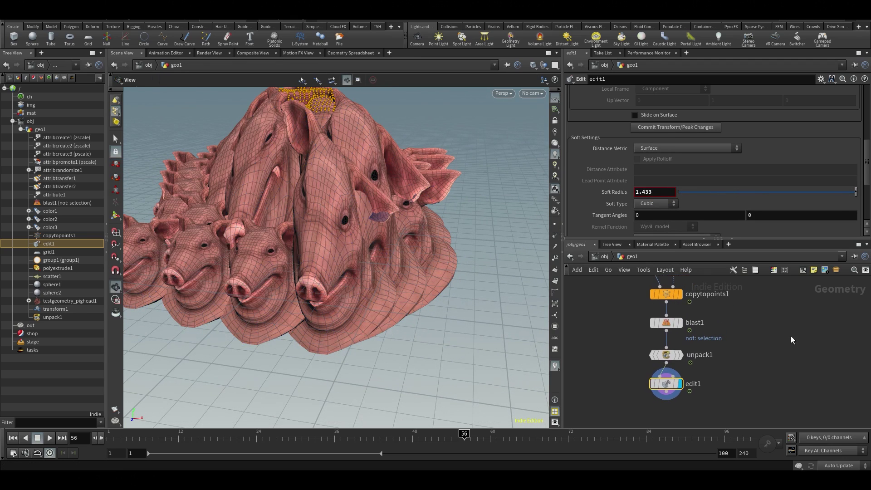
pyautogui.moveTo(655, 338); pyautogui.dragTo(661, 354, button='middle')
pyautogui.click(670, 337)
pyautogui.hotkey('ctrl', 'c')
pyautogui.hotkey('ctrl', 'v')
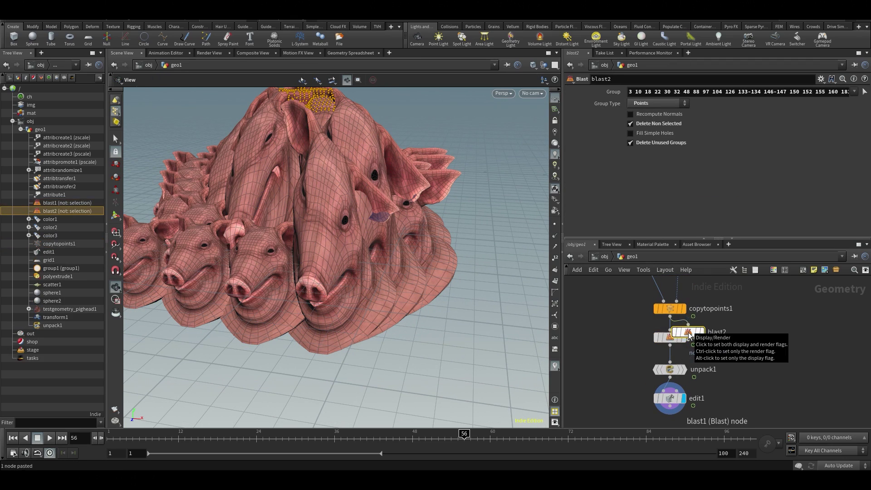
pyautogui.click(721, 337)
pyautogui.click(734, 337)
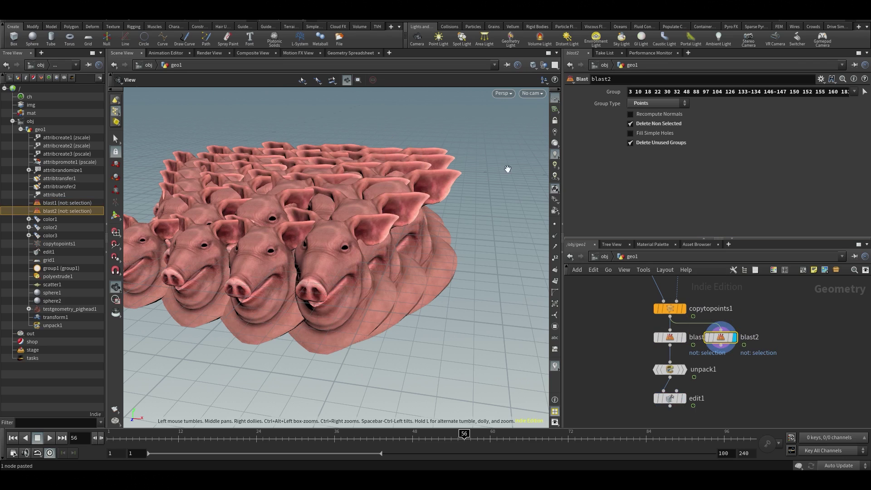
pyautogui.click(652, 127)
pyautogui.scroll(-5, 365, 224)
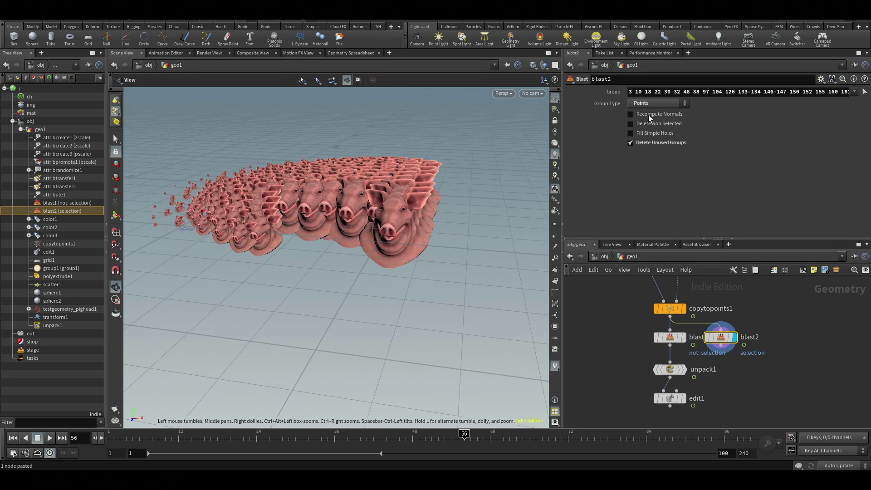
# Add a Merge node below edit1 in the network
pyautogui.moveTo(753, 416); pyautogui.dragTo(713, 355, button='middle')
pyautogui.press('Tab')
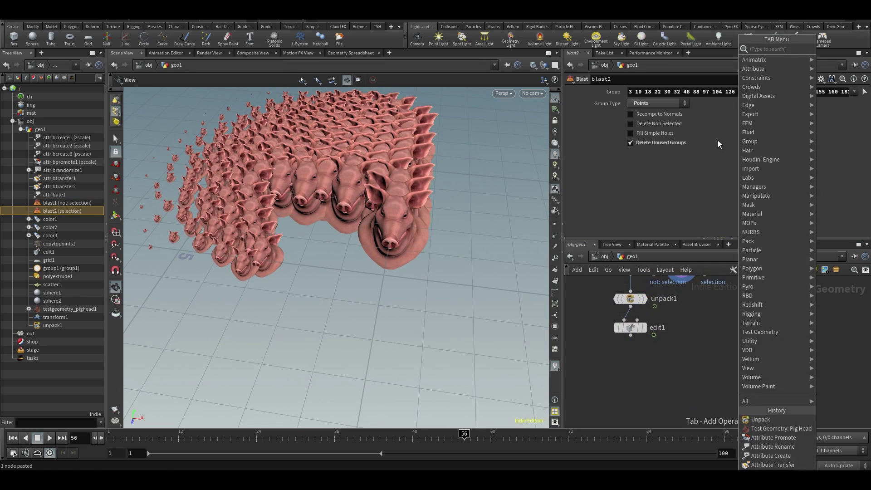
pyautogui.write('mer')
pyautogui.press('Return')
pyautogui.click(688, 369)
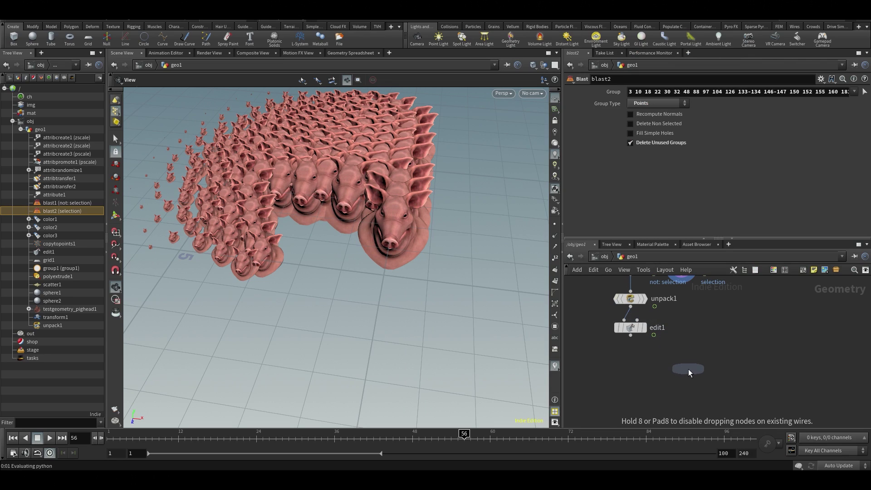
# Connect edit1 and blast2 into merge1 and display the merged result
pyautogui.click(631, 336)
pyautogui.click(688, 361)
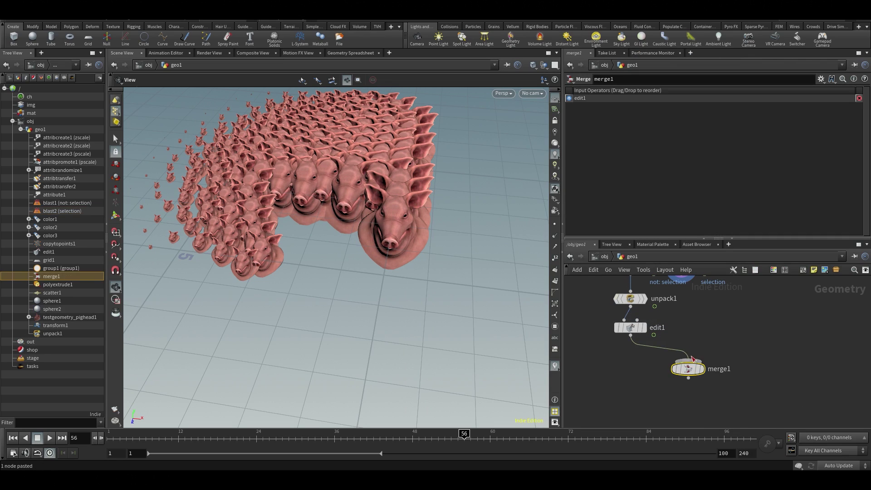
pyautogui.click(684, 280)
pyautogui.click(690, 361)
pyautogui.click(703, 354)
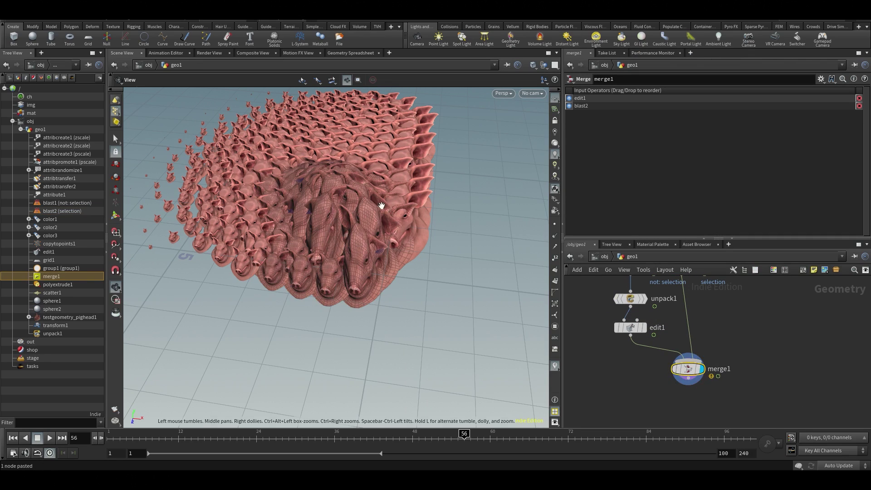
# Set the viewport shading to Smooth Shaded and scrub the timeline to examine the merged pig heads, ending at frame 6
pyautogui.click(533, 66)
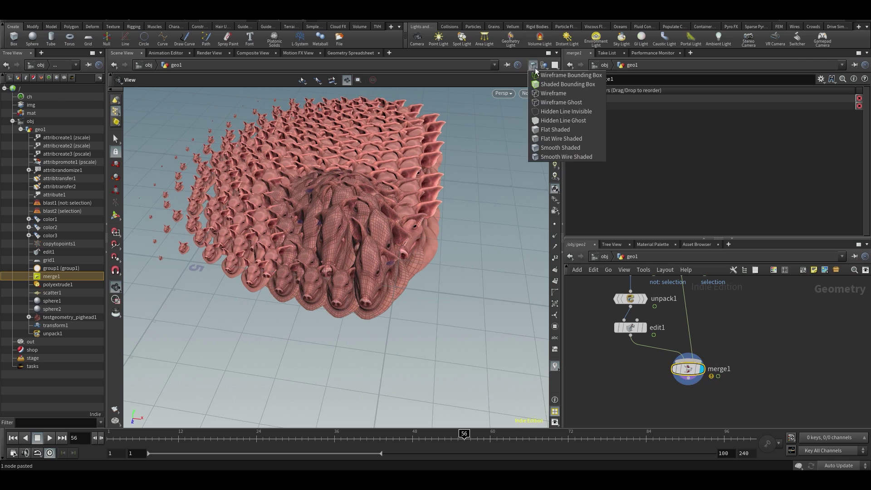
pyautogui.click(559, 157)
pyautogui.moveTo(423, 232); pyautogui.dragTo(427, 277, button='middle')
pyautogui.moveTo(427, 277); pyautogui.dragTo(394, 245)
pyautogui.moveTo(404, 439); pyautogui.dragTo(293, 453)
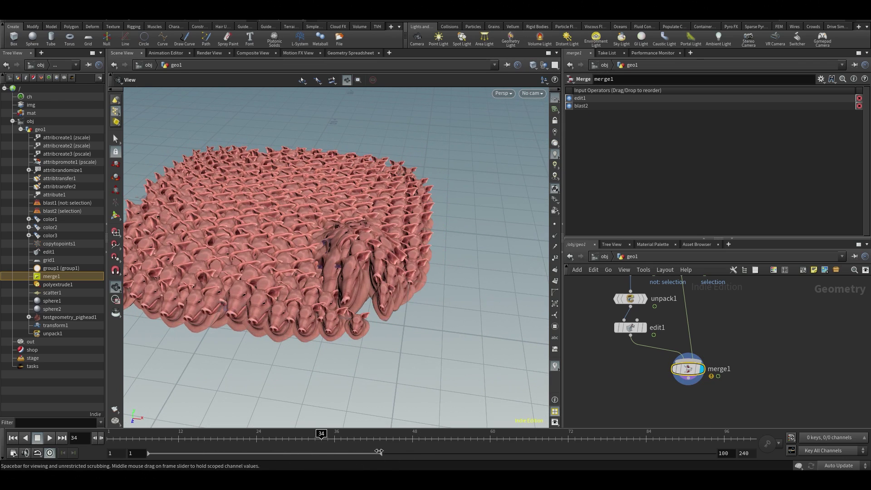
pyautogui.moveTo(407, 274); pyautogui.dragTo(431, 241)
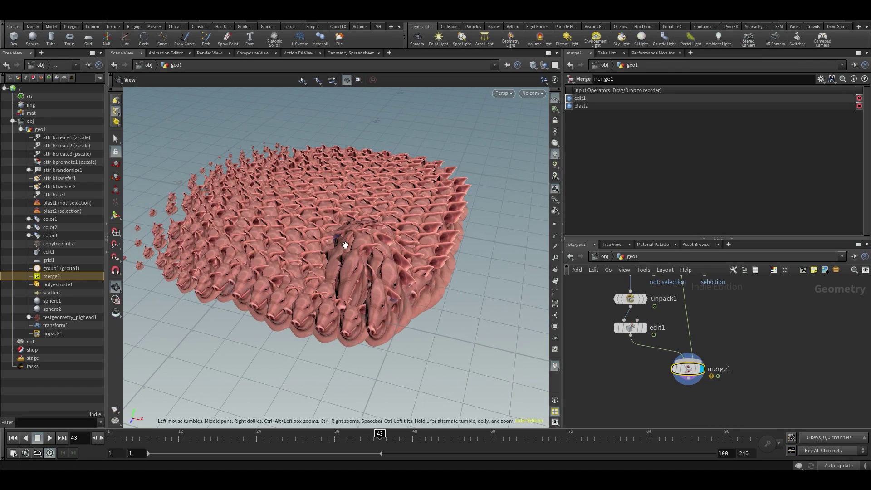
pyautogui.moveTo(293, 280); pyautogui.dragTo(309, 261)
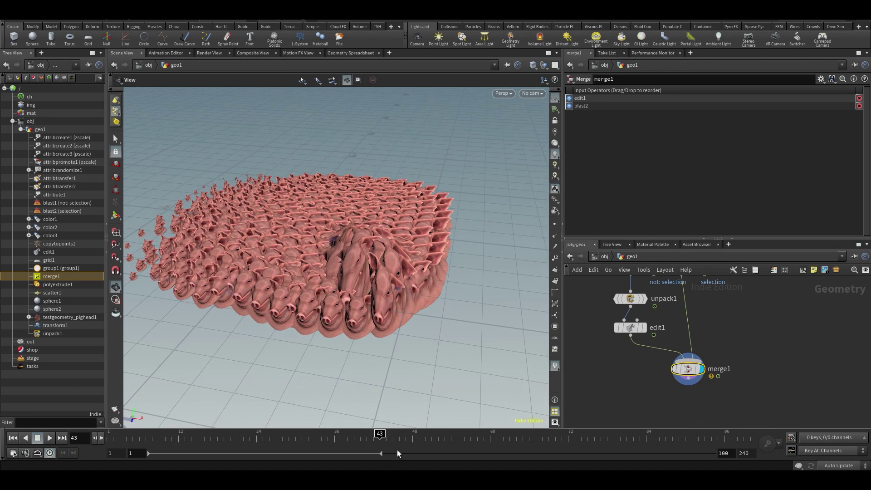
pyautogui.moveTo(397, 444); pyautogui.dragTo(139, 438)
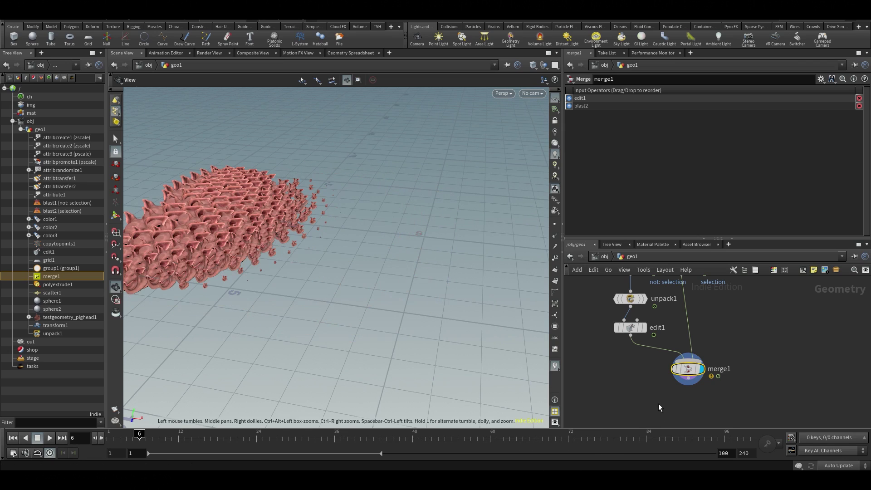
# Delete the blast, unpack, edit and merge nodes below copytopoints1
pyautogui.scroll(-3, 609, 409)
pyautogui.moveTo(599, 421); pyautogui.dragTo(706, 337)
pyautogui.press('Delete')
pyautogui.moveTo(691, 355); pyautogui.dragTo(736, 402, button='middle')
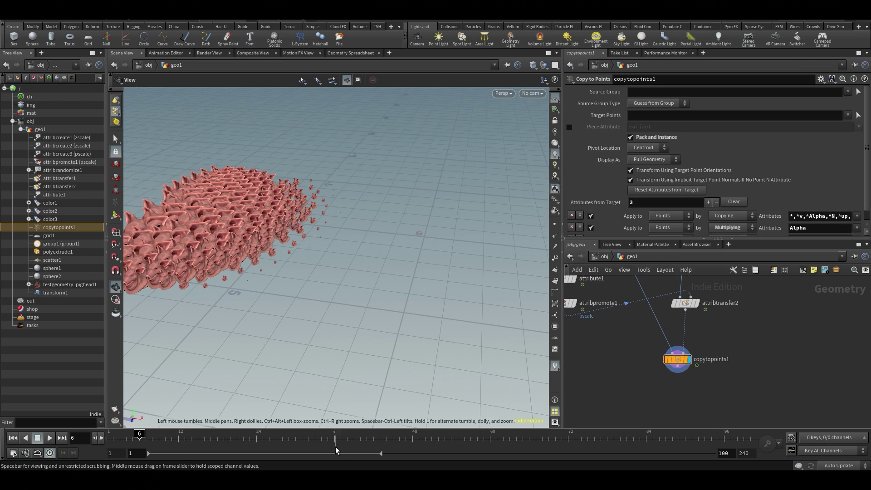
# Go to frame 47, replace the pig head with sphere2 as the geometry input of copytopoints1, and save the scene
pyautogui.moveTo(336, 440); pyautogui.dragTo(406, 439)
pyautogui.moveTo(637, 372); pyautogui.dragTo(661, 430, button='middle')
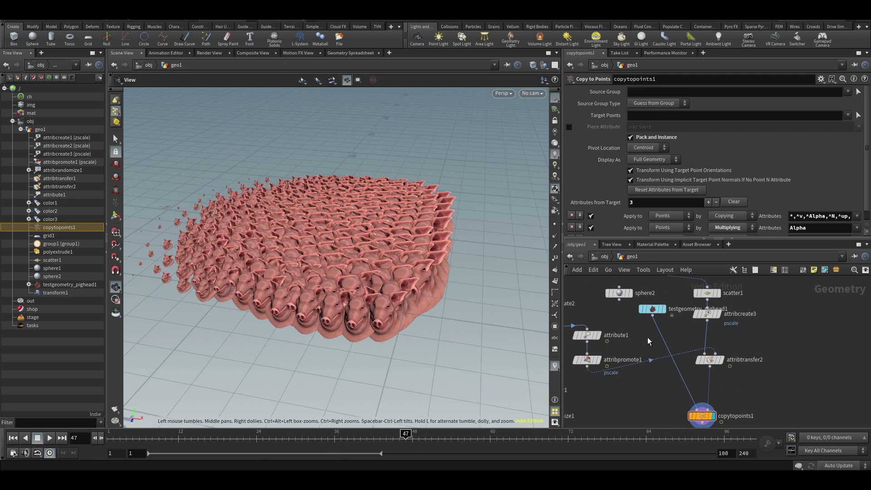
pyautogui.moveTo(655, 321); pyautogui.dragTo(608, 306)
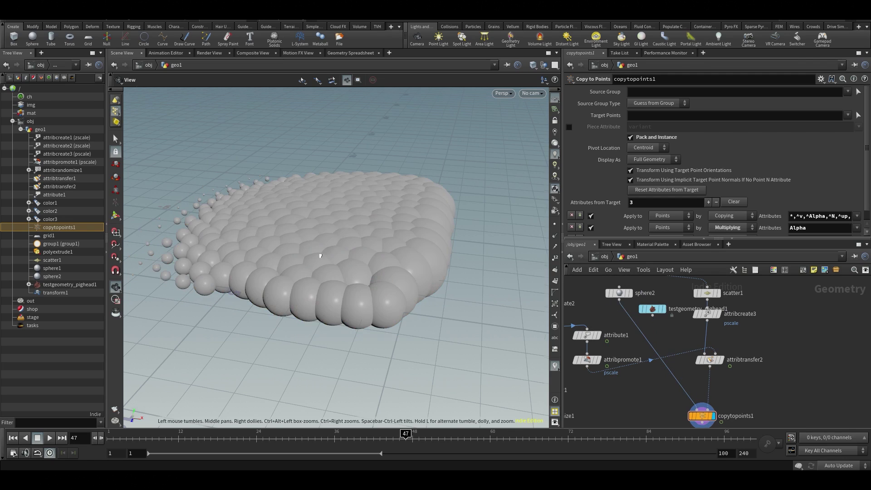
pyautogui.moveTo(315, 264); pyautogui.dragTo(379, 311)
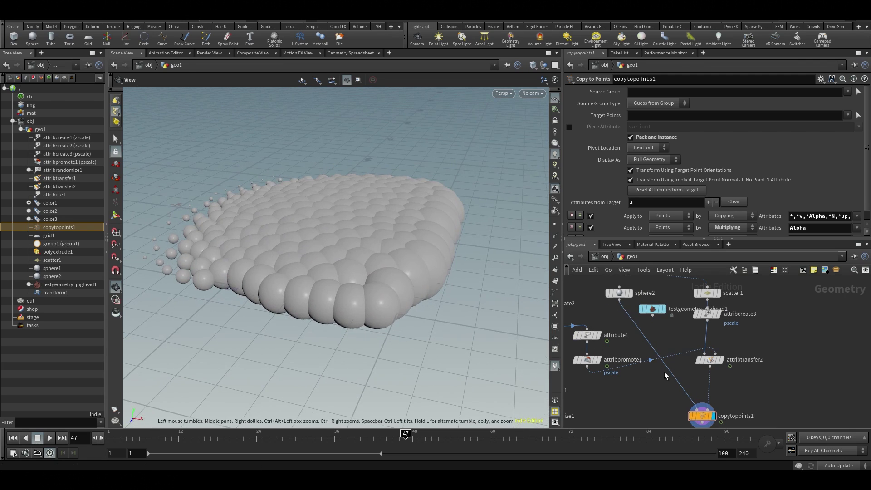
pyautogui.moveTo(630, 386); pyautogui.dragTo(646, 344, button='middle')
pyautogui.hotkey('ctrl', 's')
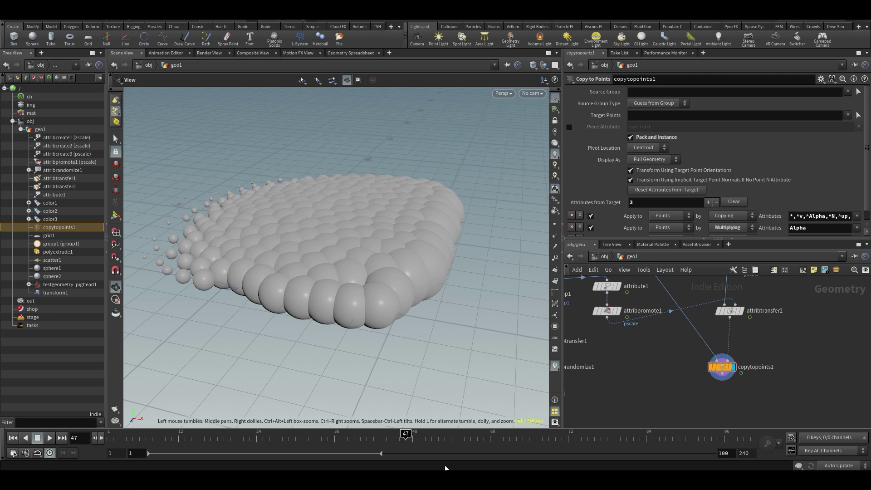
# Go to frame 40 and examine the copied spheres and their size falloff from several angles
pyautogui.moveTo(406, 435); pyautogui.dragTo(360, 436)
pyautogui.moveTo(387, 299); pyautogui.dragTo(317, 262)
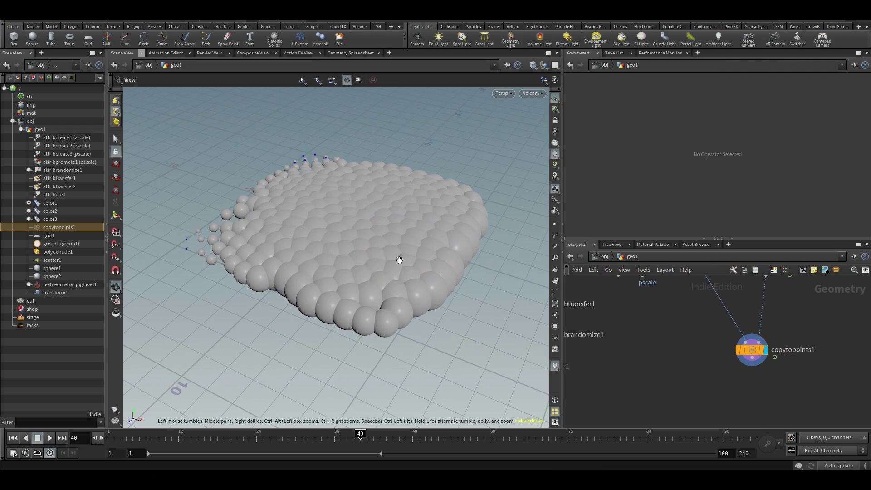
pyautogui.moveTo(400, 260); pyautogui.dragTo(391, 243)
pyautogui.press('s')
pyautogui.press('Escape')
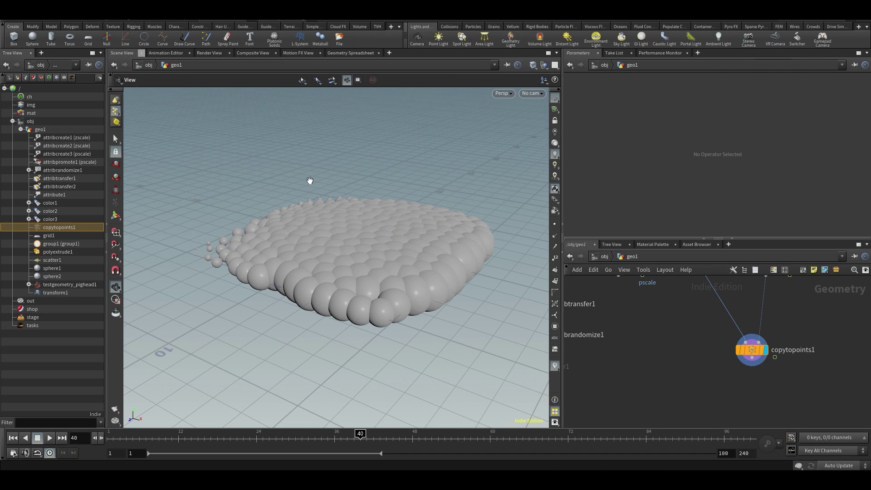
pyautogui.moveTo(258, 226); pyautogui.dragTo(264, 234)
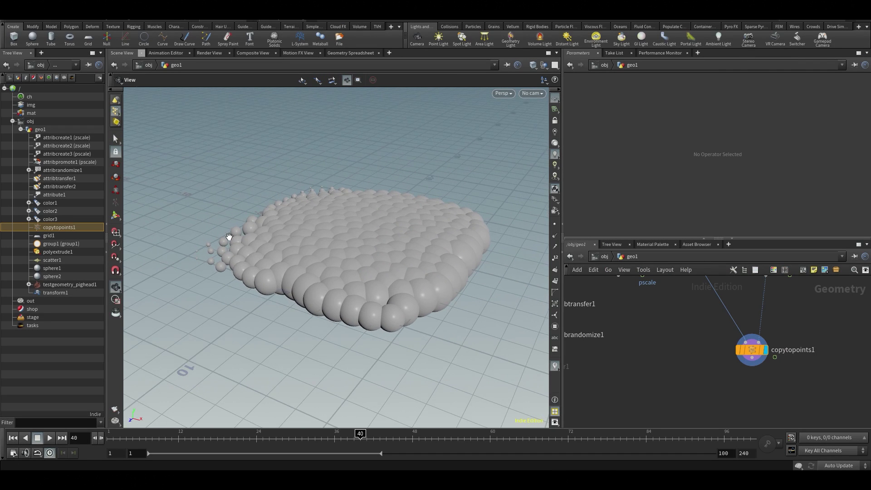
pyautogui.moveTo(346, 296); pyautogui.dragTo(356, 315)
pyautogui.press('s')
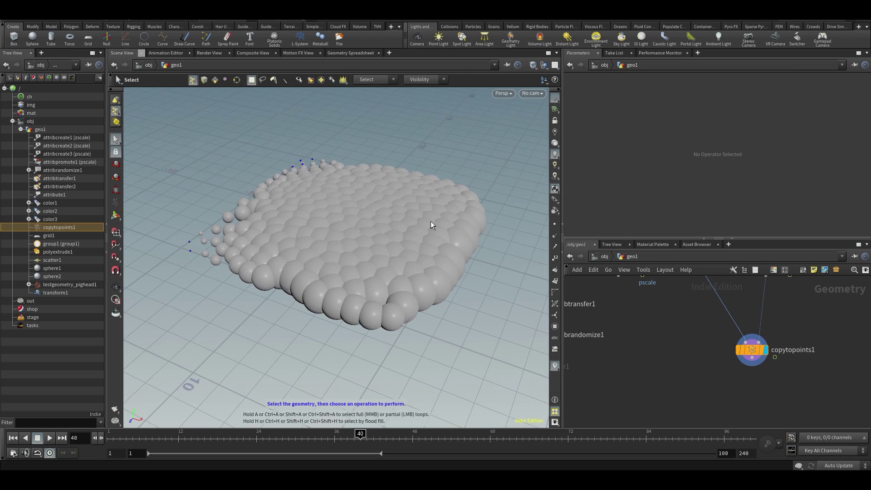
pyautogui.keyDown('alt'); pyautogui.moveTo(373, 250); pyautogui.dragTo(365, 272, button='middle'); pyautogui.keyUp('alt')
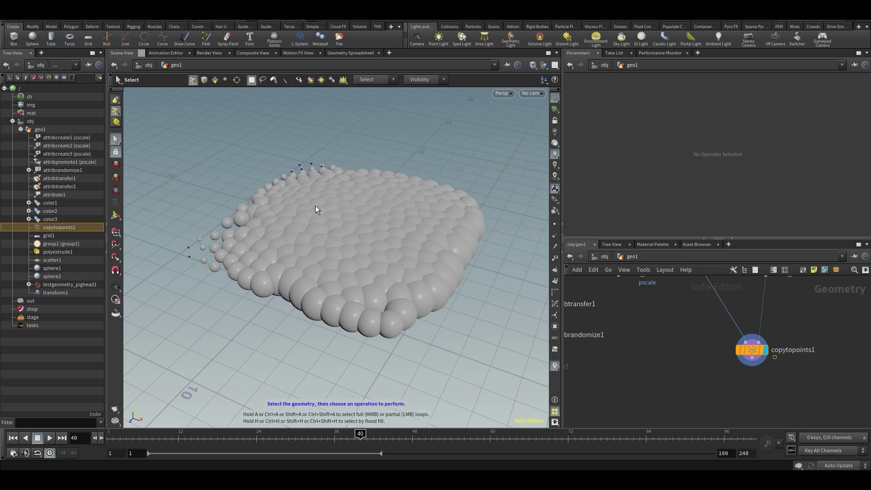
pyautogui.press('Escape')
pyautogui.moveTo(331, 175); pyautogui.dragTo(317, 241)
pyautogui.press('s')
pyautogui.moveTo(658, 362); pyautogui.dragTo(597, 365, button='middle')
pyautogui.moveTo(748, 316); pyautogui.dragTo(748, 337, button='middle')
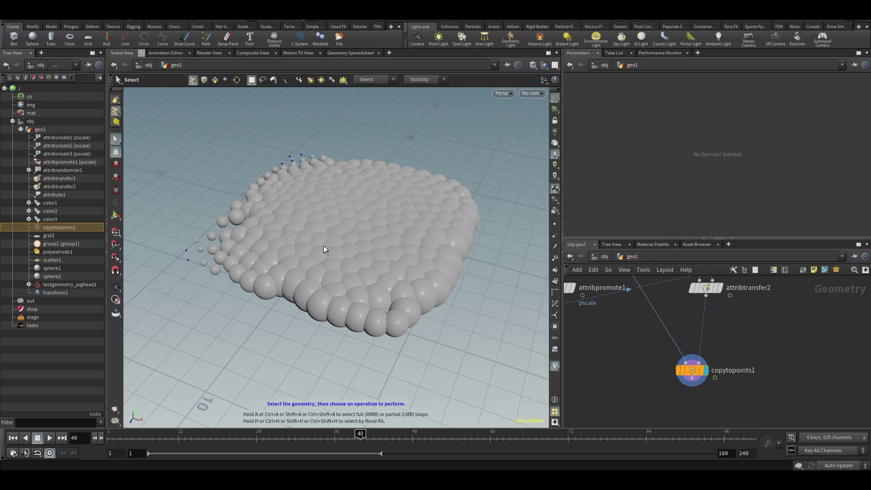
pyautogui.press('Escape')
pyautogui.moveTo(301, 230)
pyautogui.mouseDown()
pyautogui.moveTo(335, 190)
pyautogui.moveTo(339, 200)
pyautogui.moveTo(298, 218)
pyautogui.mouseUp()
pyautogui.press('s')
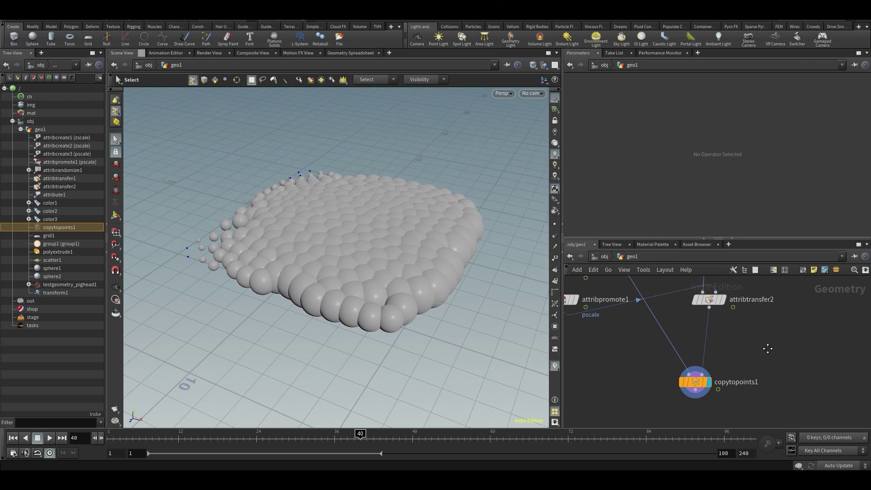
# Insert an Attribute Randomize node between attribtransfer2 and copytopoints1 and set its Attribute Name to scale
pyautogui.press('Tab')
pyautogui.write('arand')
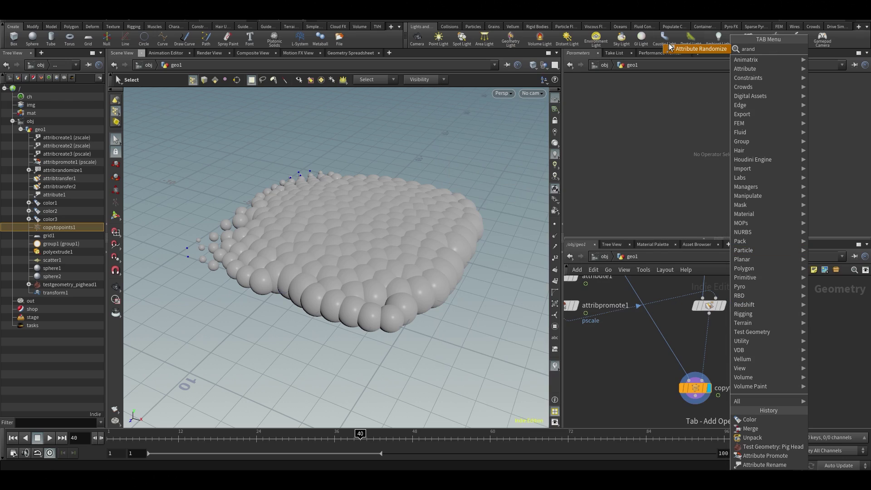
pyautogui.press('Return')
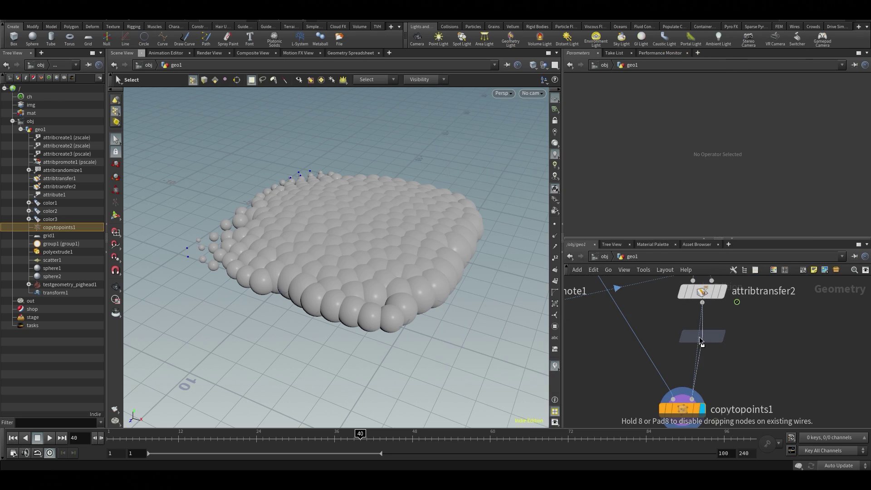
pyautogui.click(686, 340)
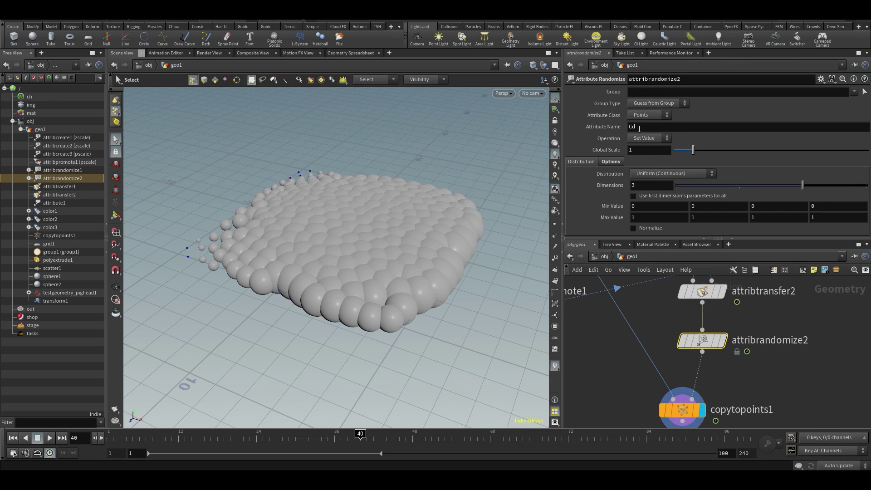
pyautogui.moveTo(647, 127); pyautogui.dragTo(569, 121)
pyautogui.write('scale')
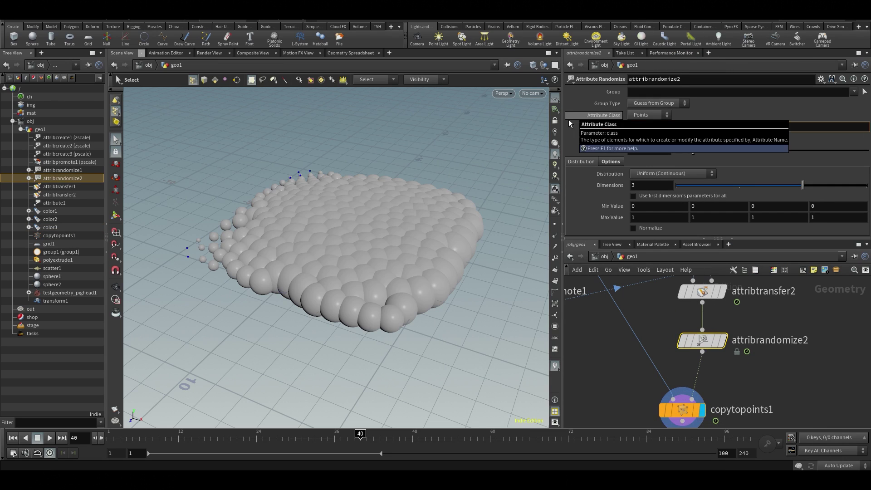
pyautogui.press('Return')
# Toggle the bypass of attribrandomize2 to compare the copied spheres with and without the random scale
pyautogui.keyDown('alt'); pyautogui.moveTo(459, 243); pyautogui.dragTo(470, 361); pyautogui.keyUp('alt')
pyautogui.press('s')
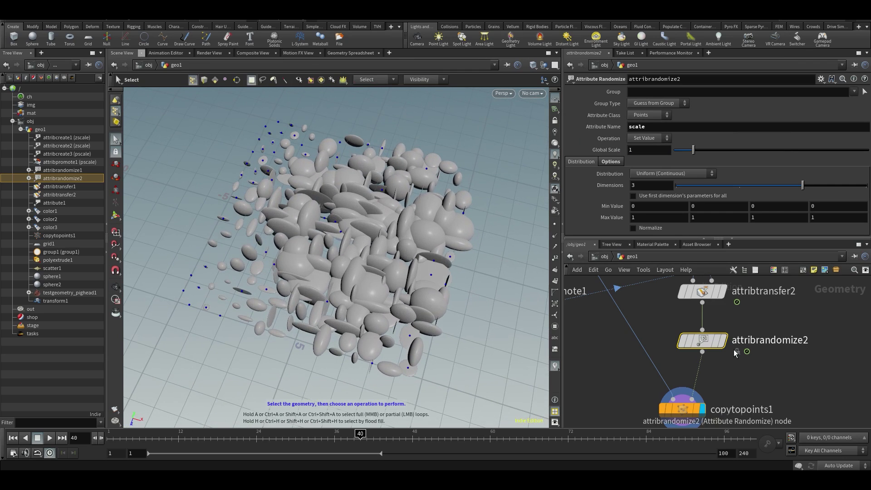
pyautogui.keyDown('alt'); pyautogui.moveTo(444, 317); pyautogui.dragTo(433, 204); pyautogui.keyUp('alt')
pyautogui.moveTo(702, 334)
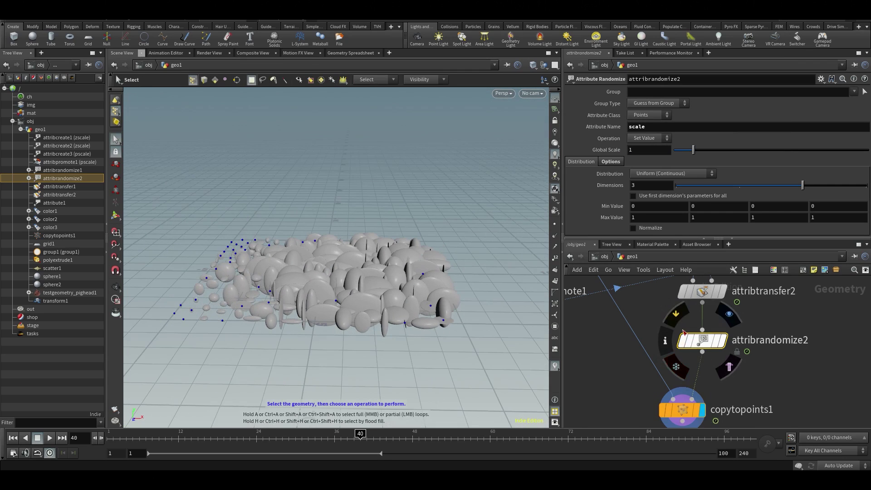
pyautogui.click(677, 315)
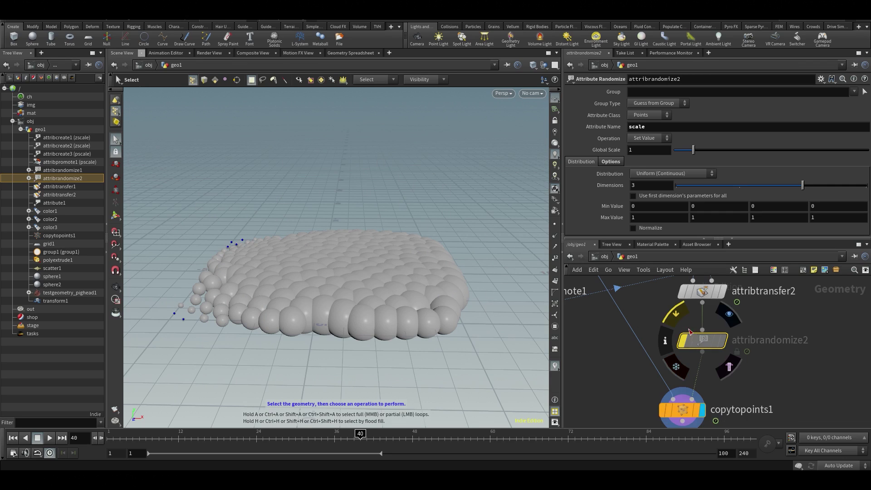
pyautogui.click(695, 340)
pyautogui.moveTo(287, 269); pyautogui.dragTo(306, 328)
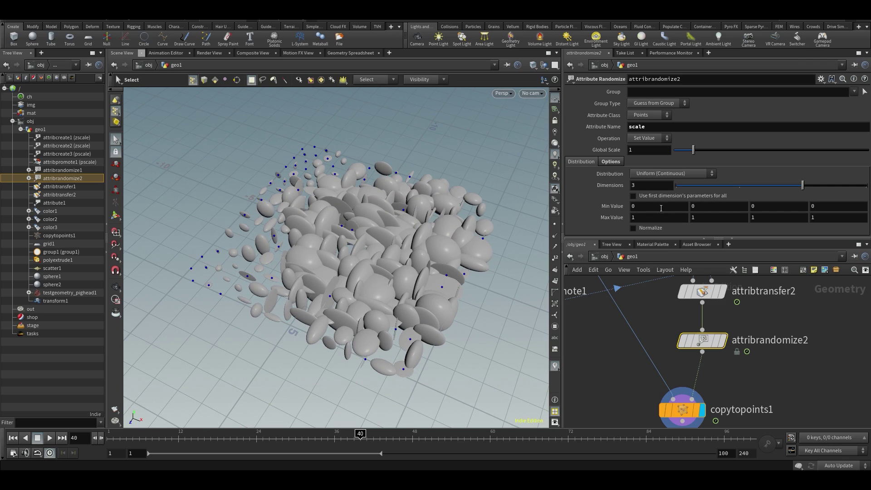
pyautogui.moveTo(483, 285); pyautogui.dragTo(451, 295)
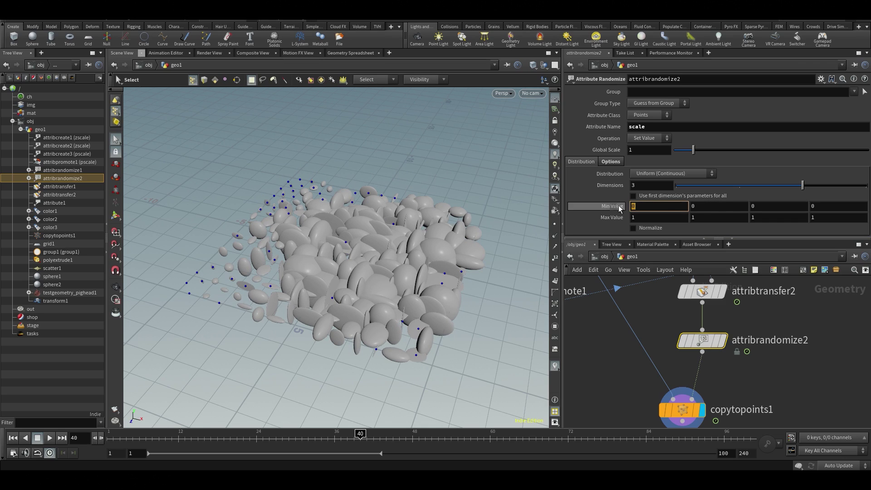
# Set the first and third Min Value components of attribrandomize2 to 1
pyautogui.click(761, 206)
pyautogui.write('1')
pyautogui.press('Return')
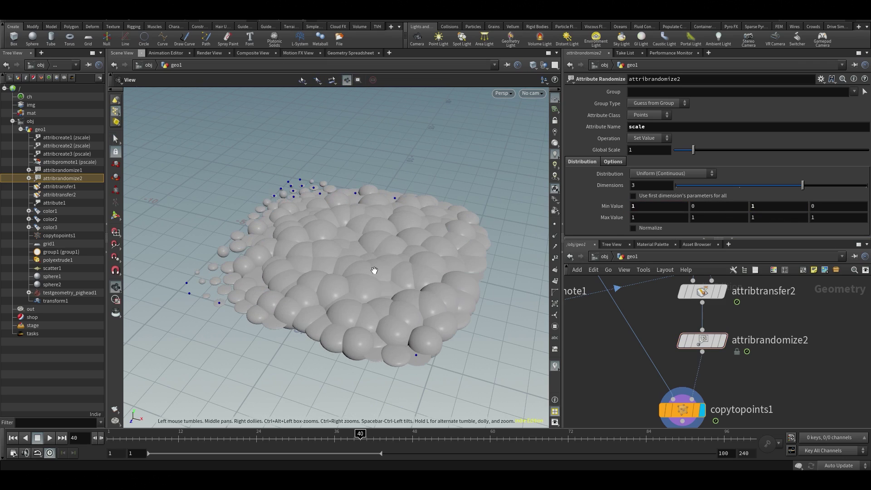
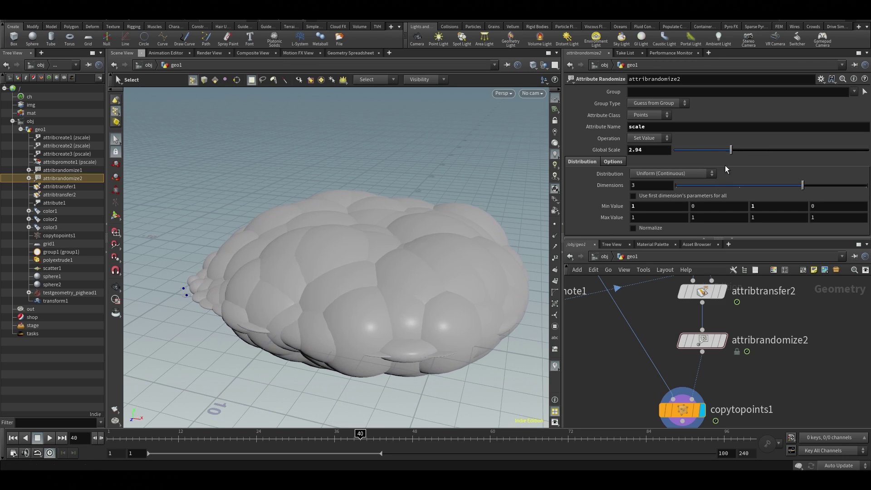
# Undo the Global Scale change and raise the second Max Value component of attribrandomize2 to 4.9
pyautogui.hotkey('ctrl', 'z')
pyautogui.moveTo(705, 214); pyautogui.dragTo(693, 362, button='middle')
pyautogui.keyDown('alt'); pyautogui.moveTo(360, 286); pyautogui.dragTo(427, 220); pyautogui.keyUp('alt')
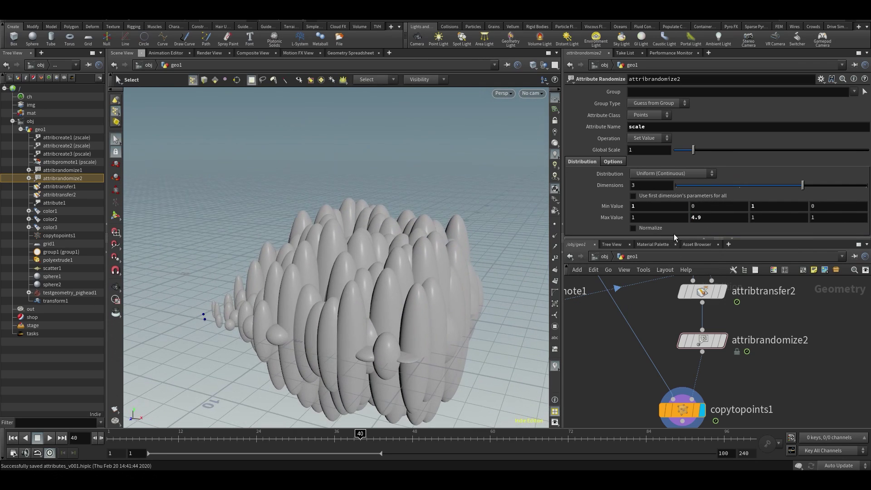
# Return to frame 1 and play the animation to examine how the stretched spheres change size across the points
pyautogui.moveTo(290, 434); pyautogui.dragTo(2, 414)
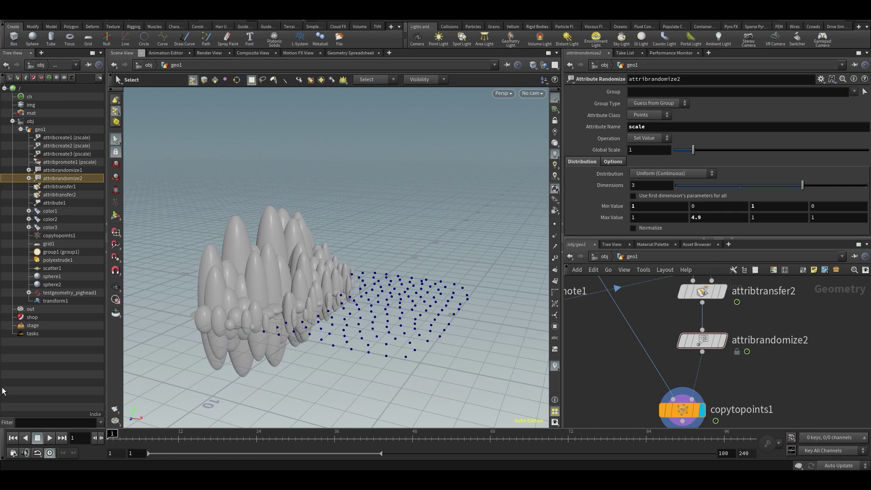
pyautogui.press('Up')
pyautogui.press('Up')
pyautogui.press('Up')
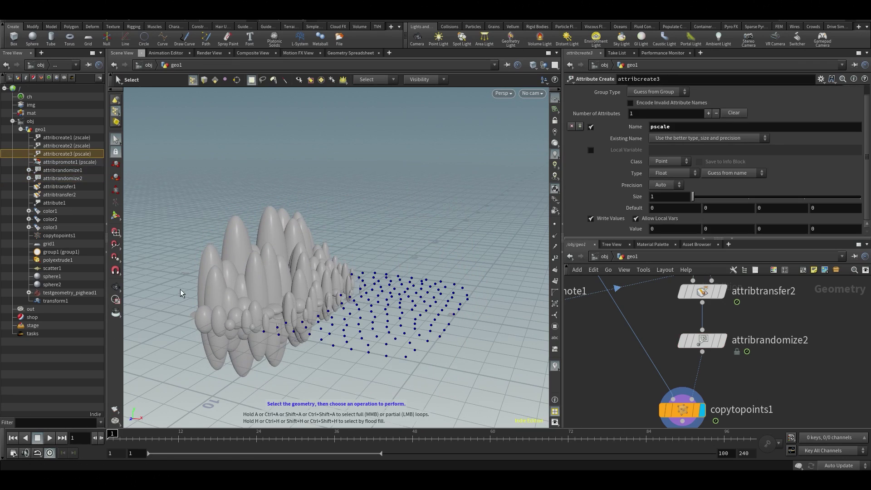
pyautogui.press('Up')
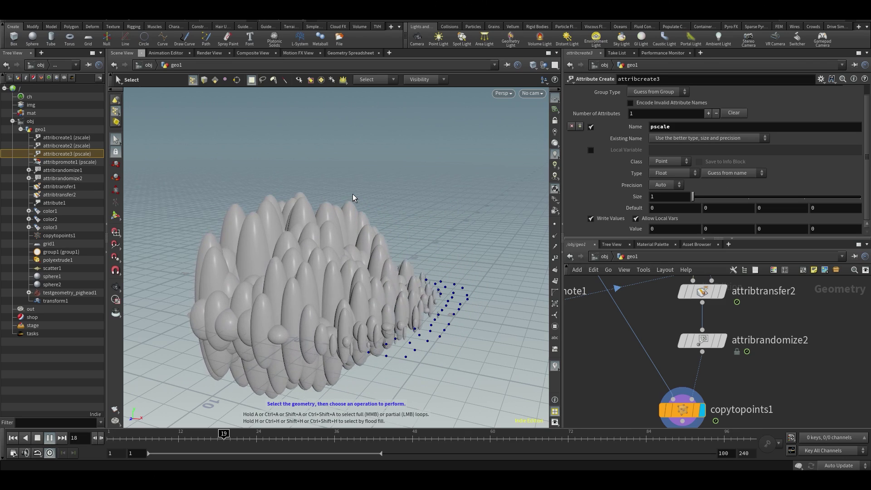
pyautogui.press('Up')
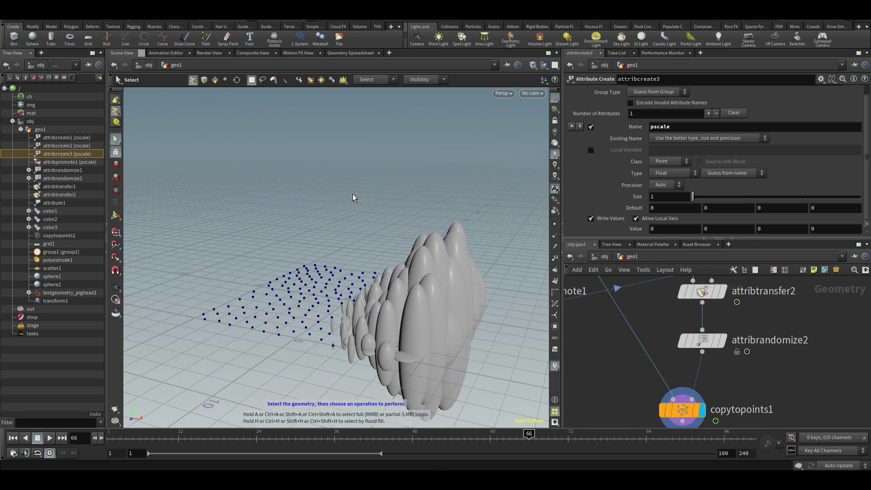
# Save the scene file
pyautogui.press('Escape')
pyautogui.moveTo(360, 204); pyautogui.dragTo(272, 286)
pyautogui.press('s')
pyautogui.hotkey('ctrl', 's')
pyautogui.press('Escape')
pyautogui.moveTo(443, 271); pyautogui.dragTo(381, 310)
# Insert an Attribute Randomize node between attribrandomize2 and copytopoints1 and set its Attribute Name to N
pyautogui.scroll(-3, 746, 397)
pyautogui.moveTo(746, 398); pyautogui.dragTo(737, 343, button='middle')
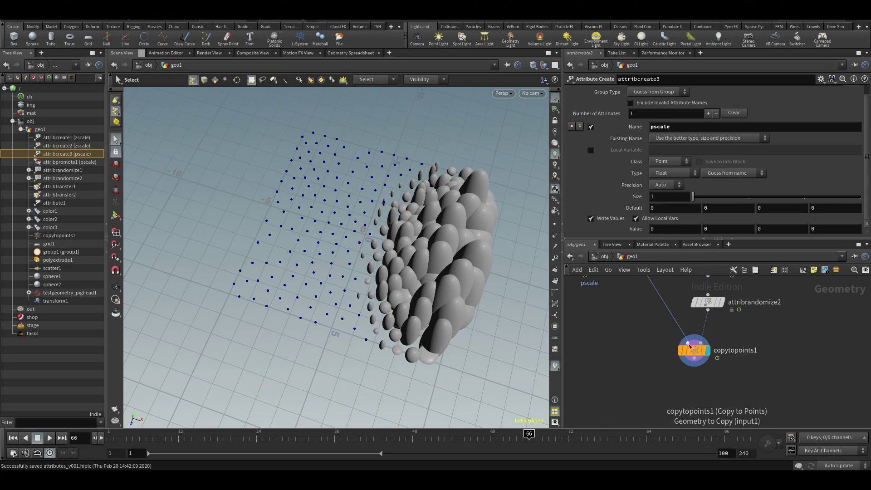
pyautogui.moveTo(690, 346); pyautogui.dragTo(684, 379)
pyautogui.press('Tab')
pyautogui.write('aran')
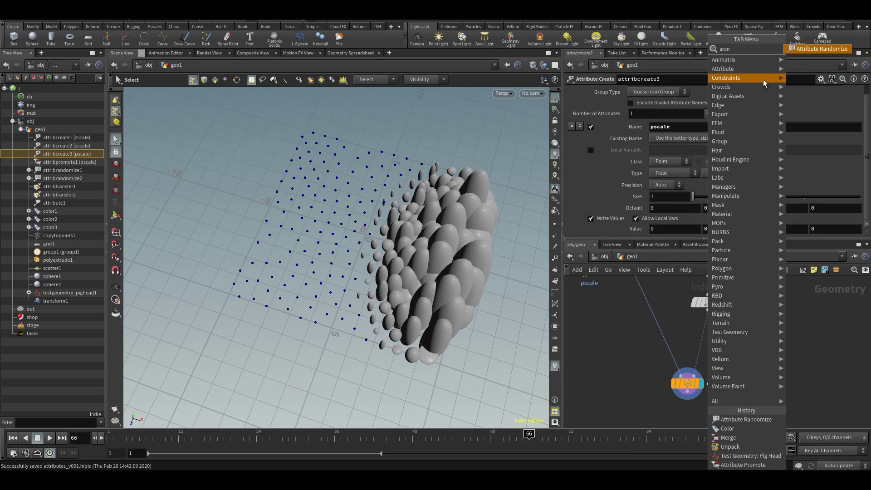
pyautogui.click(820, 49)
pyautogui.click(691, 344)
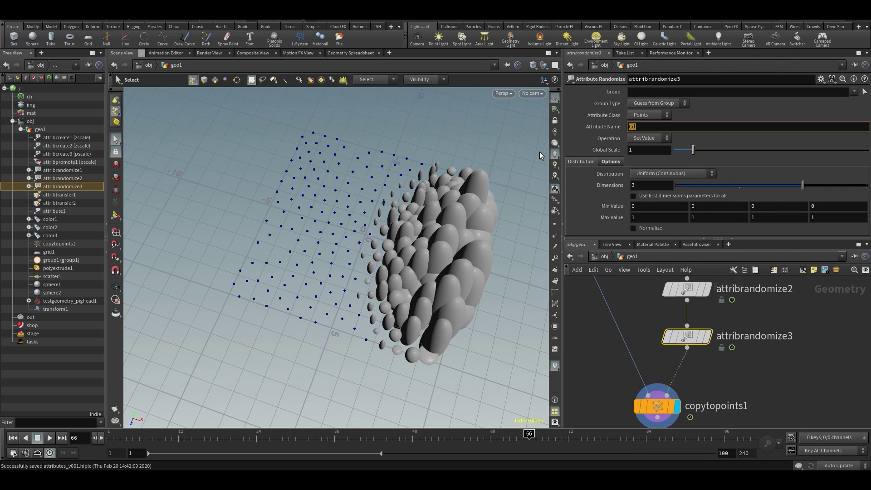
pyautogui.write('N')
pyautogui.press('Return')
pyautogui.press('space')
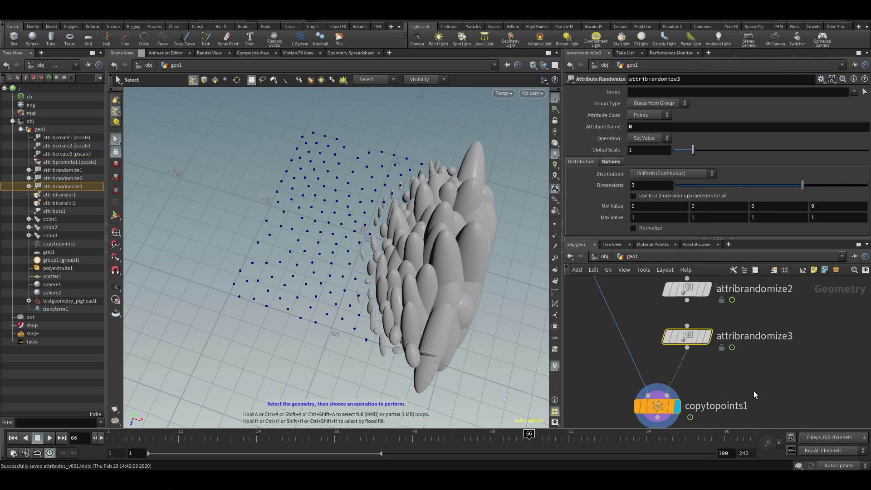
pyautogui.moveTo(540, 155); pyautogui.dragTo(447, 239)
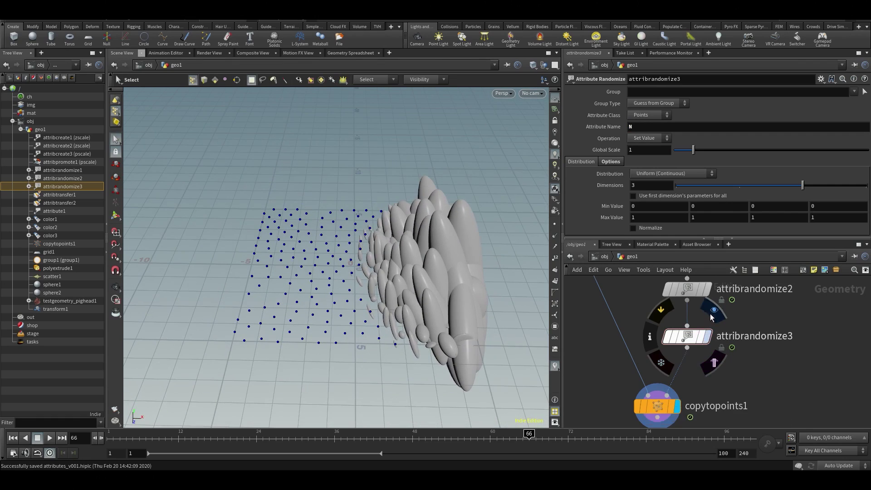
# Display attribrandomize3 and turn on the display of point normals in the viewport
pyautogui.click(707, 337)
pyautogui.press('space')
pyautogui.moveTo(408, 299); pyautogui.dragTo(430, 231)
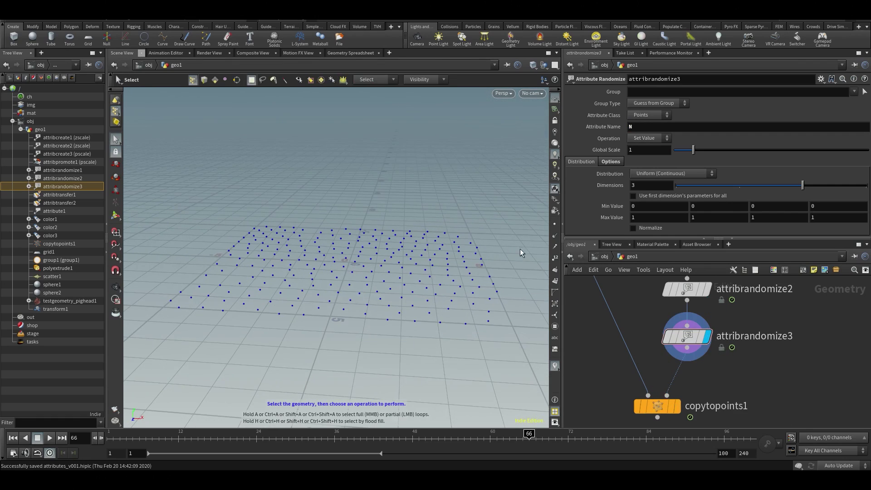
pyautogui.click(554, 236)
pyautogui.press('space')
pyautogui.moveTo(480, 266); pyautogui.dragTo(438, 286)
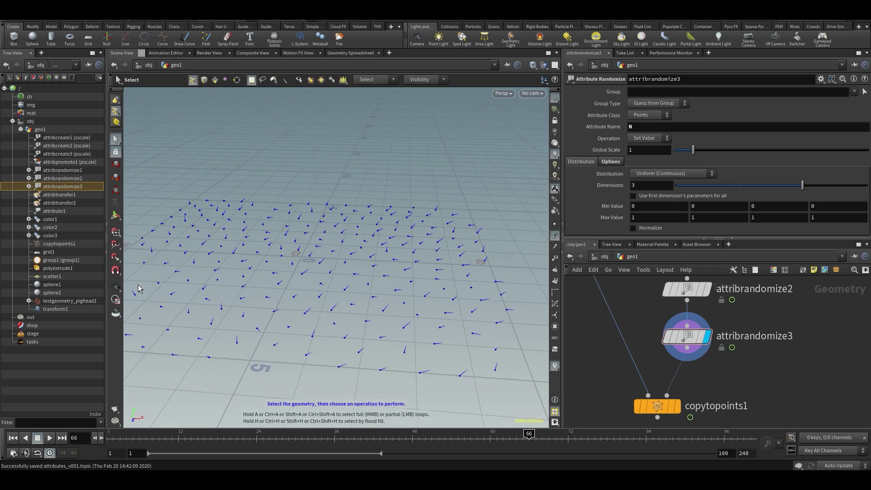
# Inspect the randomized point N values of attribrandomize3 in the viewport and the Geometry Spreadsheet
pyautogui.press('space')
pyautogui.moveTo(356, 252); pyautogui.dragTo(363, 249)
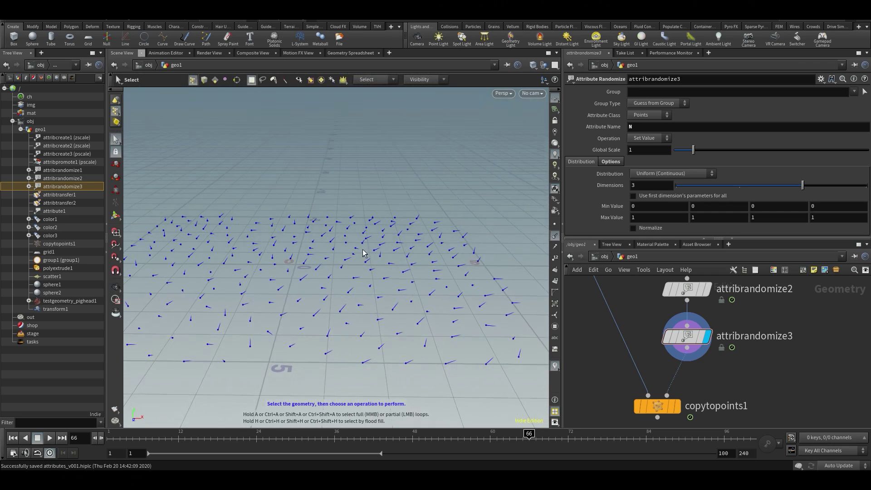
pyautogui.click(339, 54)
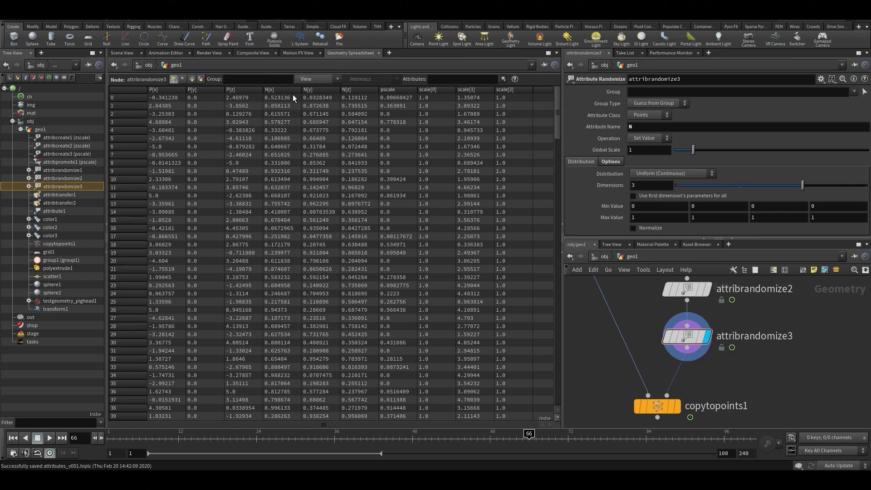
pyautogui.click(119, 54)
# Add a second Test Geometry: Pig Head node beside the attribute chain and display it
pyautogui.scroll(-3, 726, 352)
pyautogui.press('Tab')
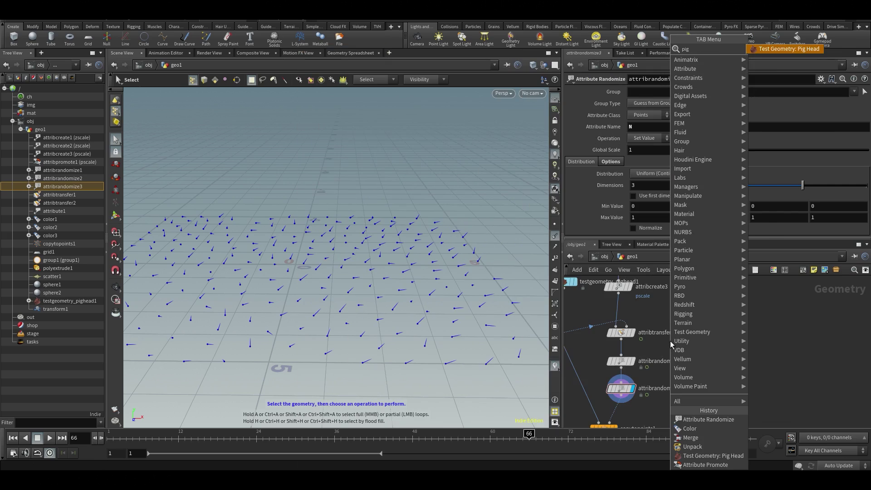
pyautogui.click(713, 455)
pyautogui.click(686, 331)
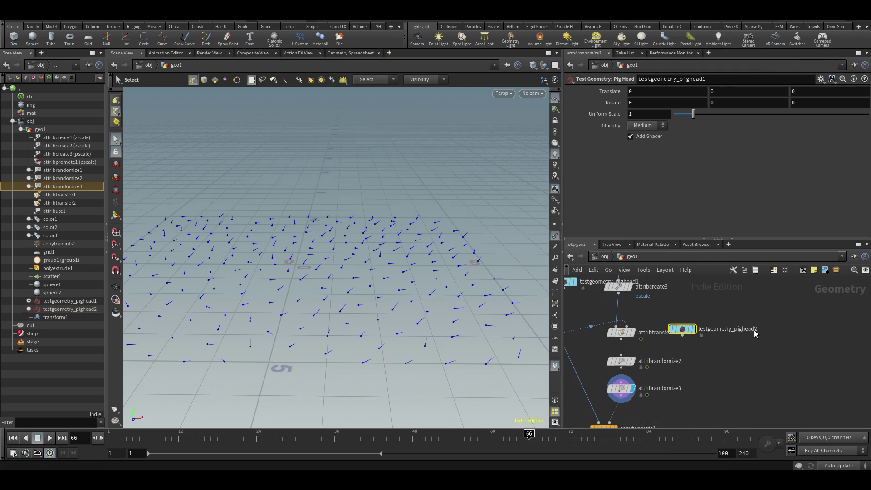
pyautogui.click(701, 314)
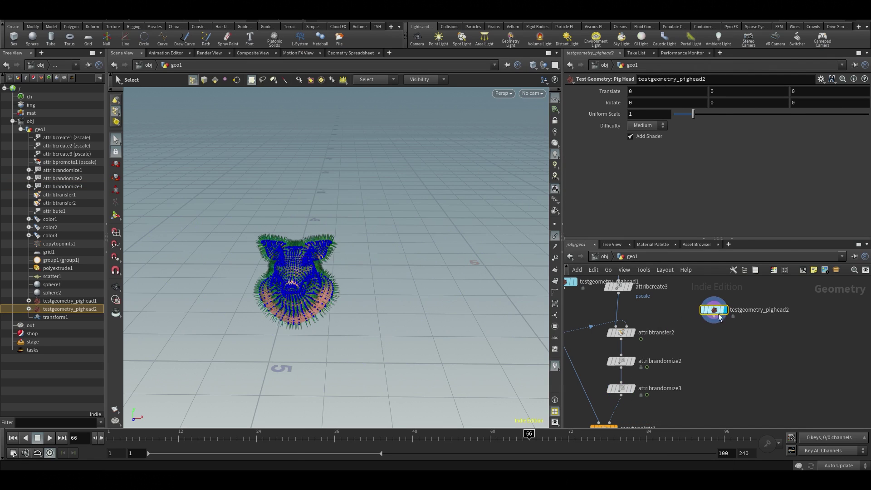
# Add a Facet node connected below testgeometry_pighead2
pyautogui.press('Tab')
pyautogui.write('fAC')
pyautogui.press('BackSpace')
pyautogui.press('BackSpace')
pyautogui.press('BackSpace')
pyautogui.write('FA')
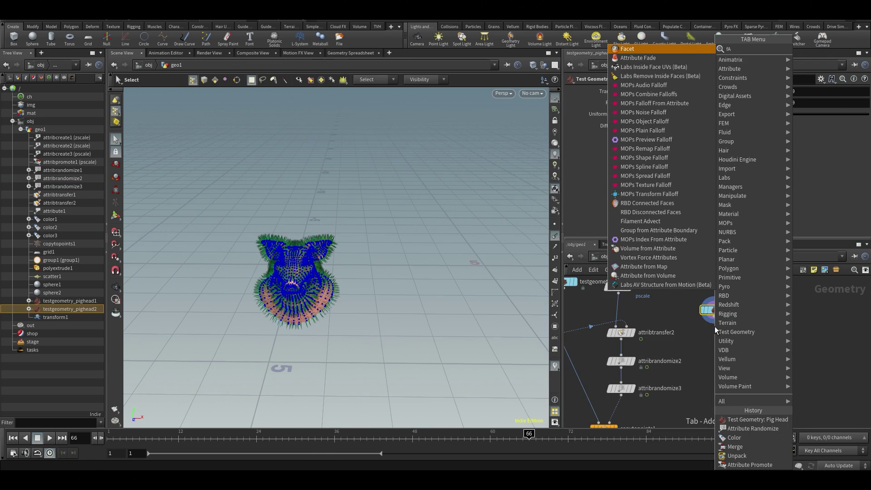
pyautogui.press('BackSpace')
pyautogui.write('AC')
pyautogui.press('Return')
pyautogui.click(715, 335)
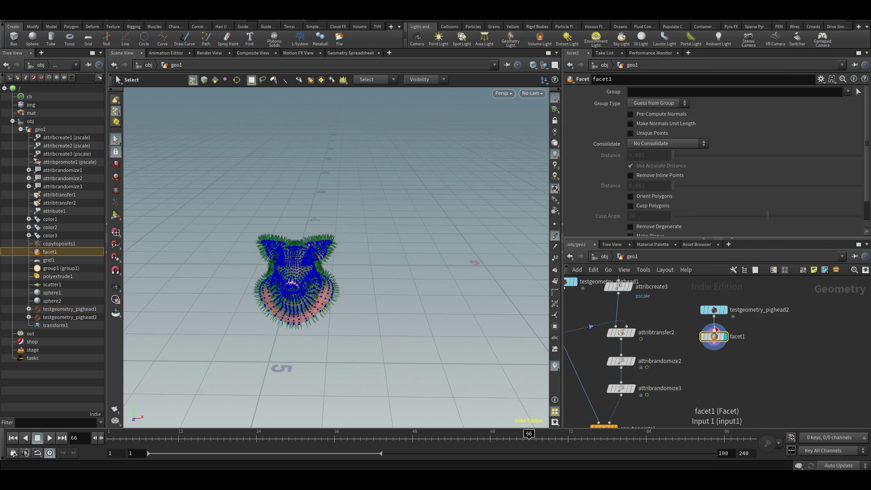
# Display testgeometry_pighead2 and examine its normals in the viewport and its vertex attributes in the Geometry Spreadsheet
pyautogui.click(712, 314)
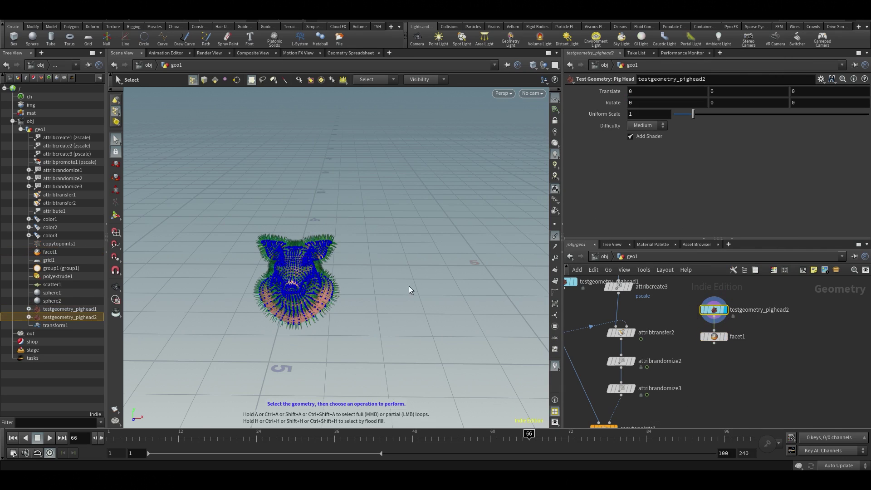
pyautogui.scroll(6, 323, 218)
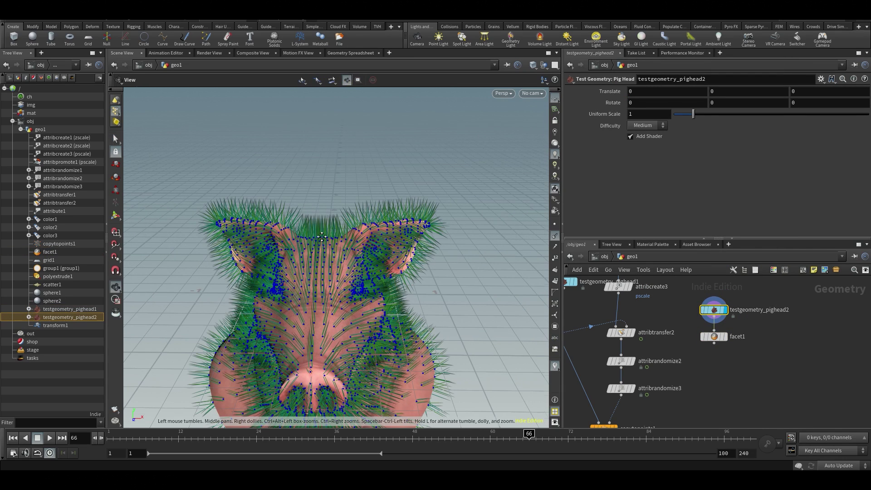
pyautogui.keyDown('alt'); pyautogui.moveTo(318, 247); pyautogui.dragTo(330, 200, button='middle'); pyautogui.keyUp('alt')
pyautogui.click(299, 80)
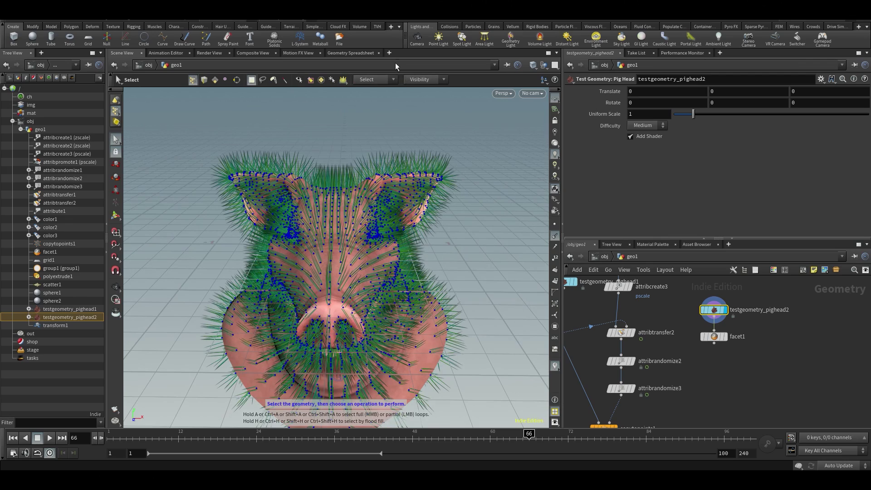
pyautogui.click(354, 53)
pyautogui.click(199, 78)
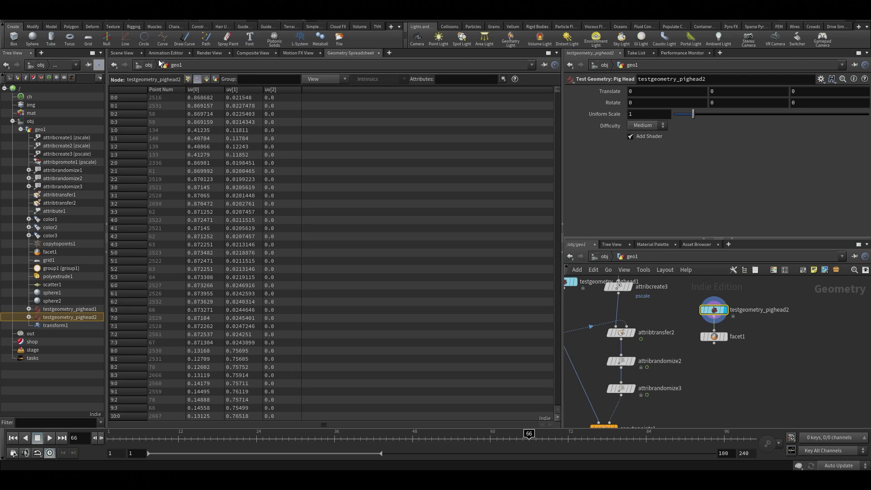
pyautogui.click(123, 54)
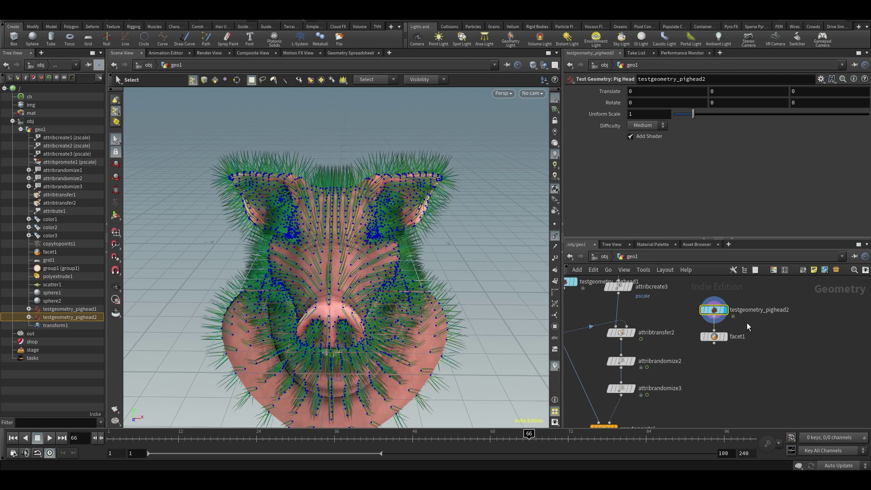
pyautogui.keyDown('alt'); pyautogui.moveTo(293, 268); pyautogui.dragTo(250, 244); pyautogui.keyUp('alt')
pyautogui.scroll(5, 305, 226)
pyautogui.press('s')
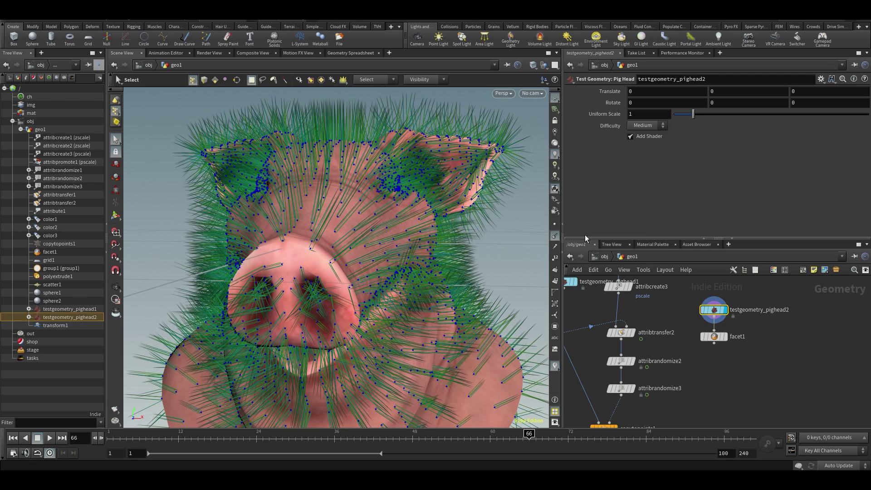
pyautogui.keyDown('alt'); pyautogui.moveTo(420, 266); pyautogui.dragTo(418, 247); pyautogui.keyUp('alt')
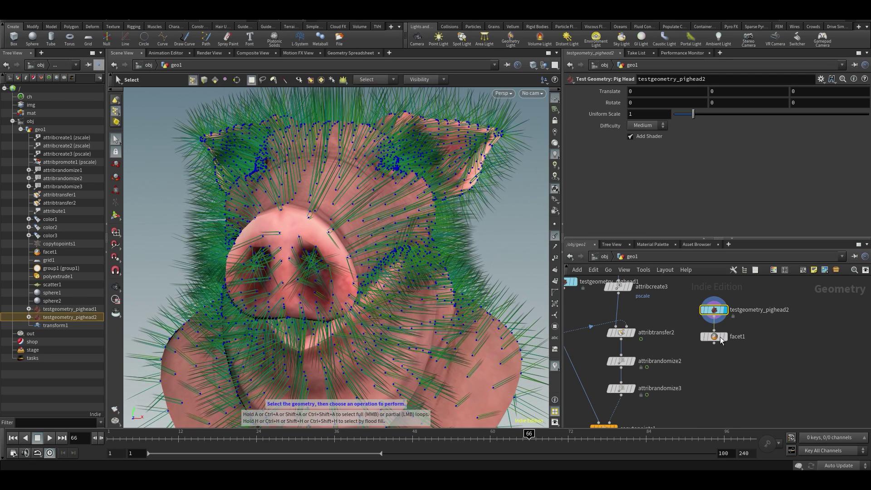
# Display facet1 and enable Post-Compute Normals on it
pyautogui.click(727, 334)
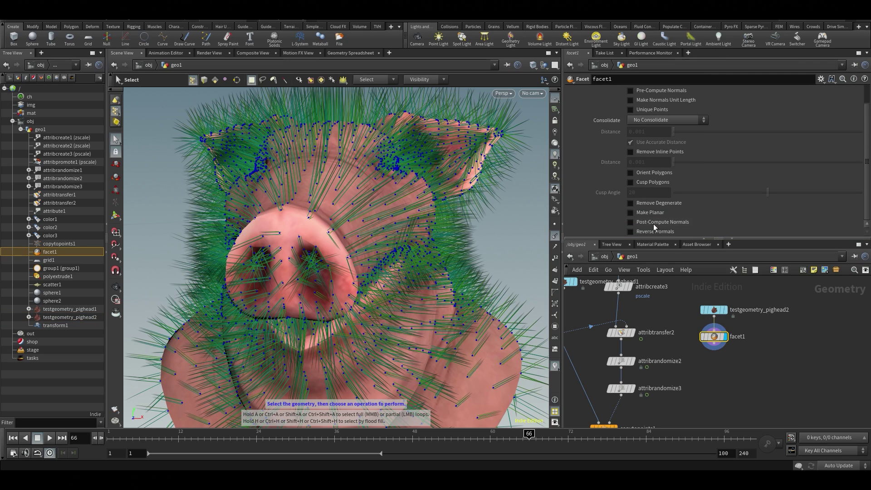
pyautogui.click(630, 223)
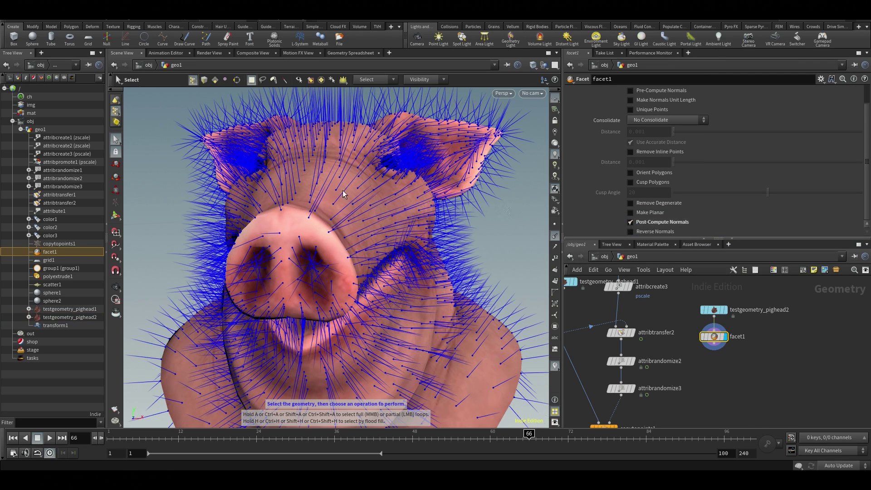
# Examine the direction of the recomputed point normals around the pig head's snout, ears and eyes
pyautogui.keyDown('alt'); pyautogui.moveTo(424, 172); pyautogui.dragTo(458, 180); pyautogui.keyUp('alt')
pyautogui.press('s')
pyautogui.keyDown('alt'); pyautogui.moveTo(384, 185); pyautogui.dragTo(384, 226); pyautogui.keyUp('alt')
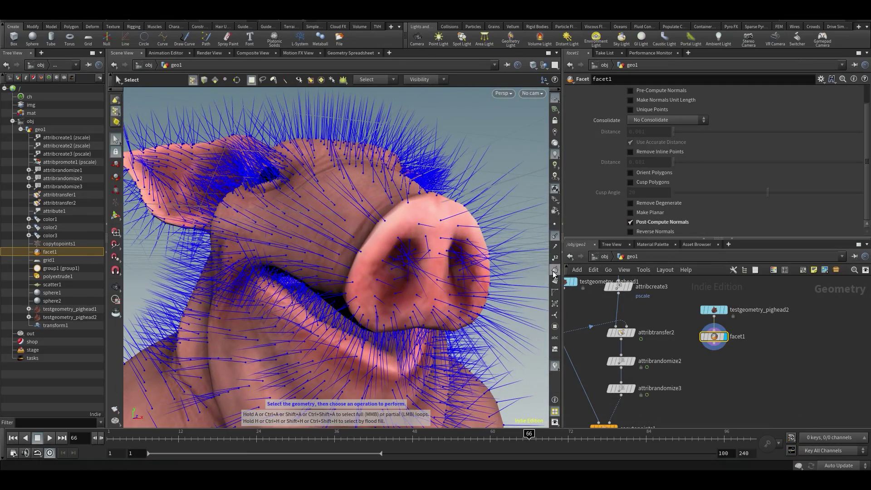
pyautogui.keyDown('alt'); pyautogui.moveTo(353, 232); pyautogui.dragTo(390, 199); pyautogui.keyUp('alt')
pyautogui.press('s')
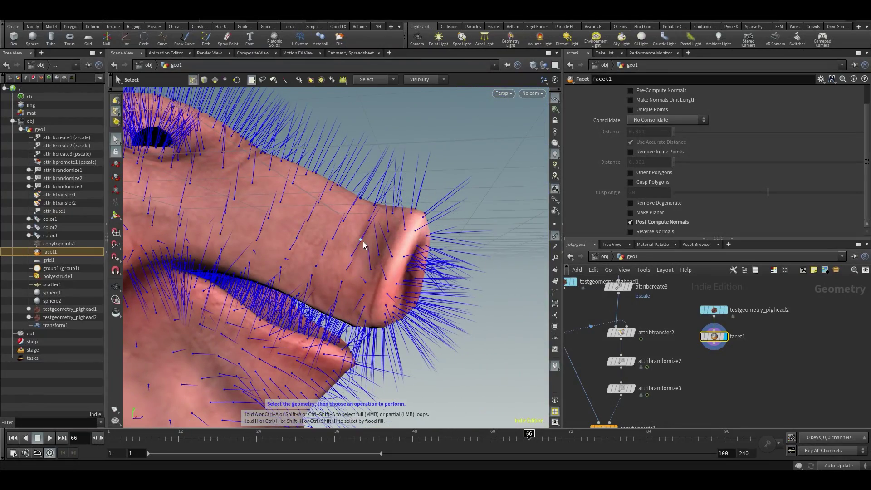
pyautogui.press('Escape')
pyautogui.moveTo(364, 246); pyautogui.dragTo(433, 274, button='middle')
pyautogui.scroll(-3, 433, 275)
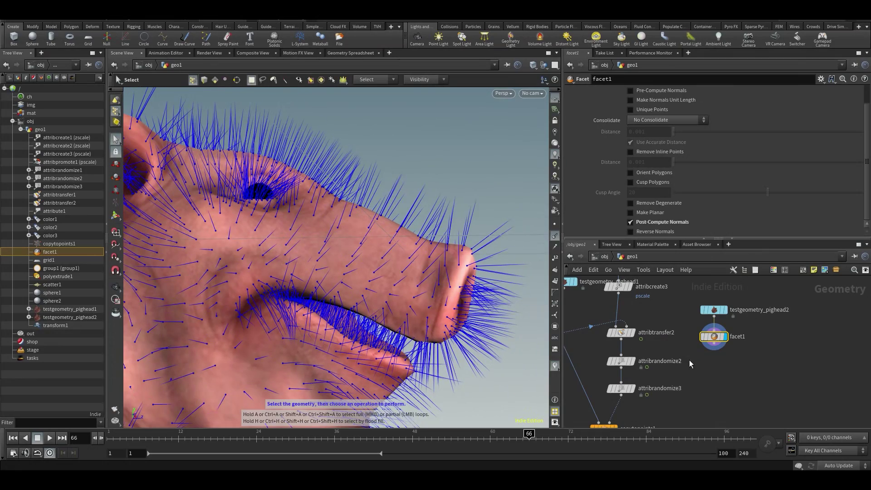
pyautogui.scroll(3, 248, 266)
pyautogui.scroll(-3, 248, 266)
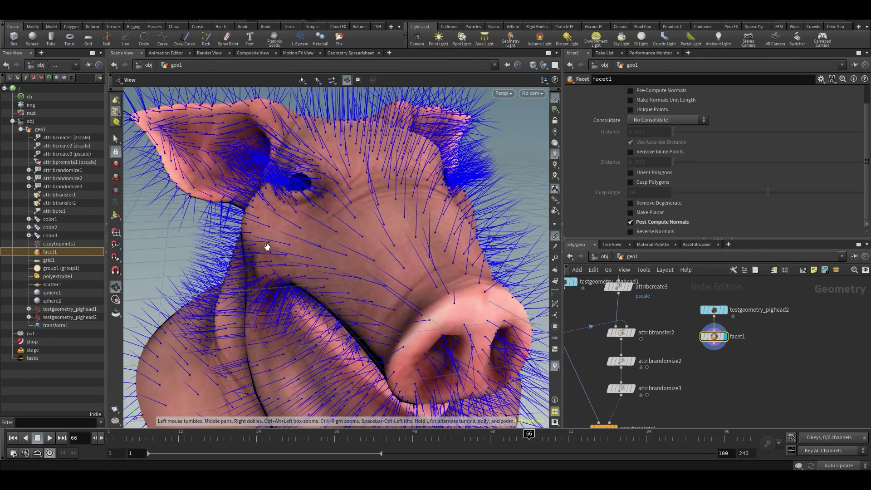
pyautogui.moveTo(267, 246); pyautogui.dragTo(292, 218)
pyautogui.scroll(2, 289, 222)
pyautogui.press('s')
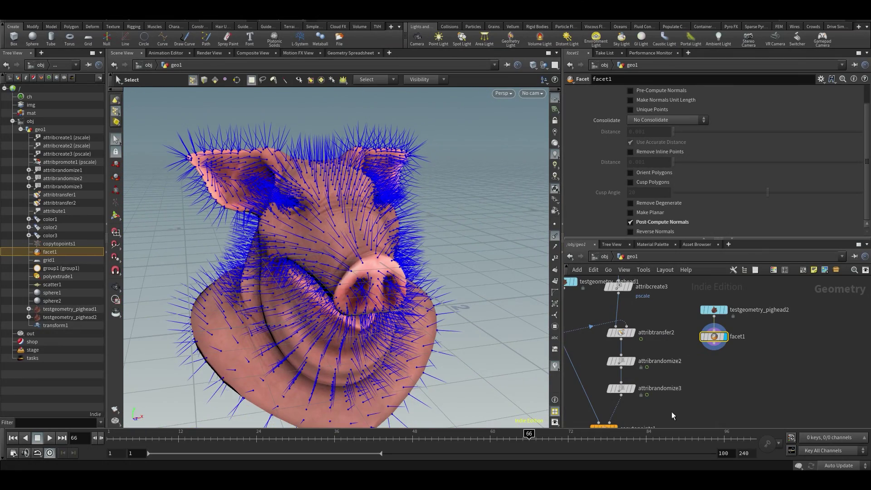
pyautogui.moveTo(672, 412); pyautogui.dragTo(693, 338, button='middle')
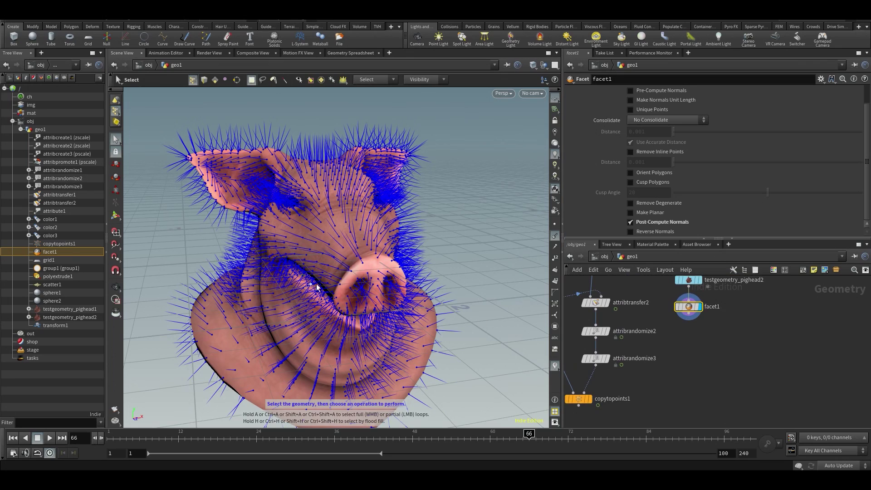
pyautogui.keyDown('alt'); pyautogui.moveTo(317, 285); pyautogui.dragTo(287, 214); pyautogui.keyUp('alt')
# Add a Copy to Points node below facet1 and wire facet1 into its target points input
pyautogui.moveTo(703, 321); pyautogui.dragTo(628, 380, button='middle')
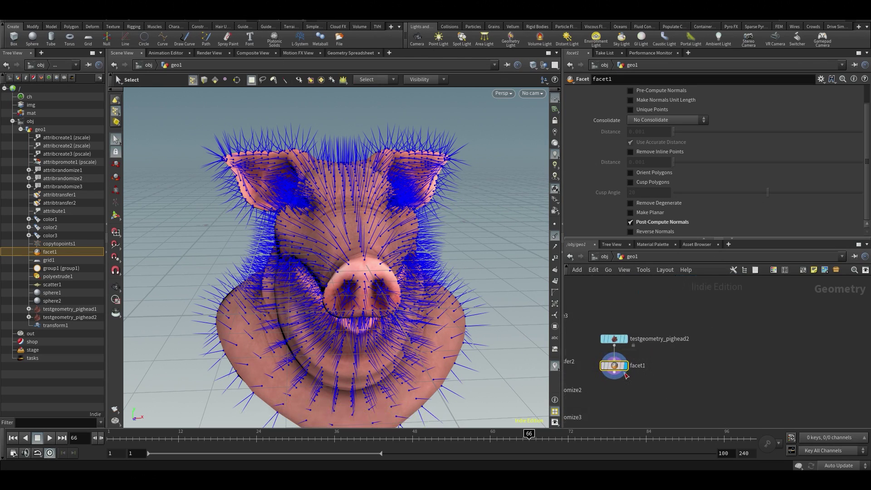
pyautogui.scroll(-1, 629, 379)
pyautogui.moveTo(677, 304); pyautogui.dragTo(652, 353)
pyautogui.click(652, 353)
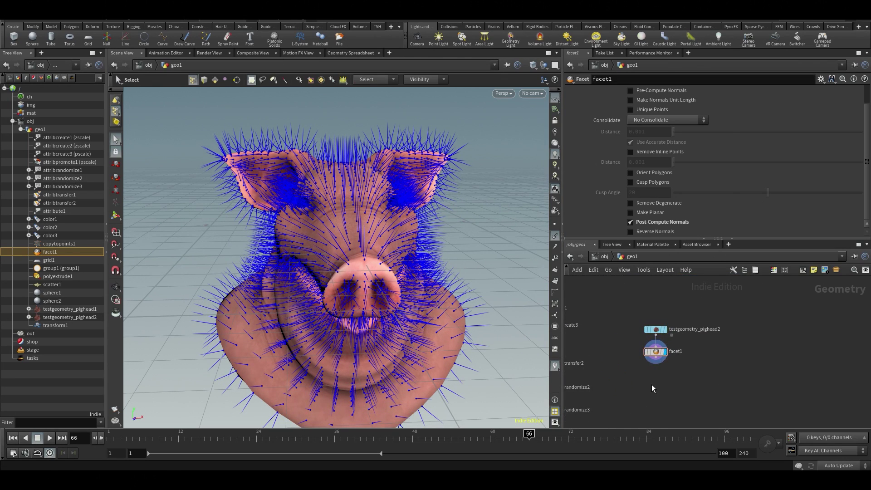
pyautogui.press('Tab')
pyautogui.write('ctp')
pyautogui.press('Return')
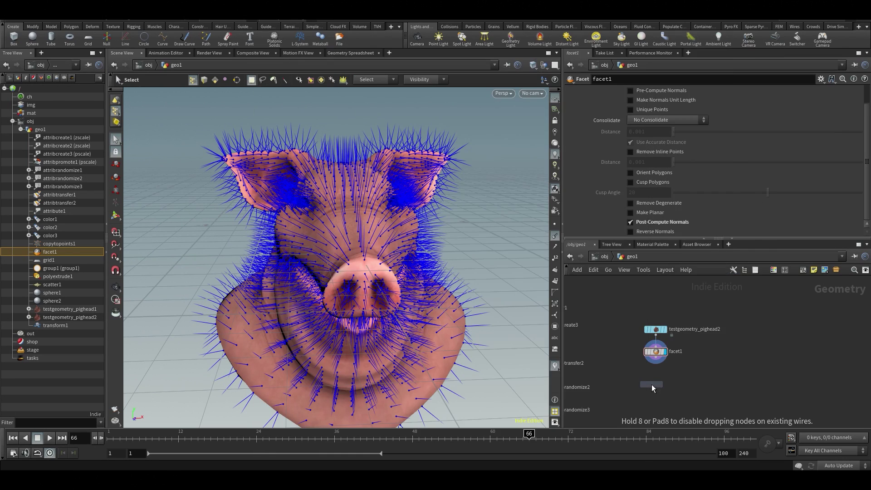
pyautogui.scroll(2, 652, 381)
pyautogui.click(639, 404)
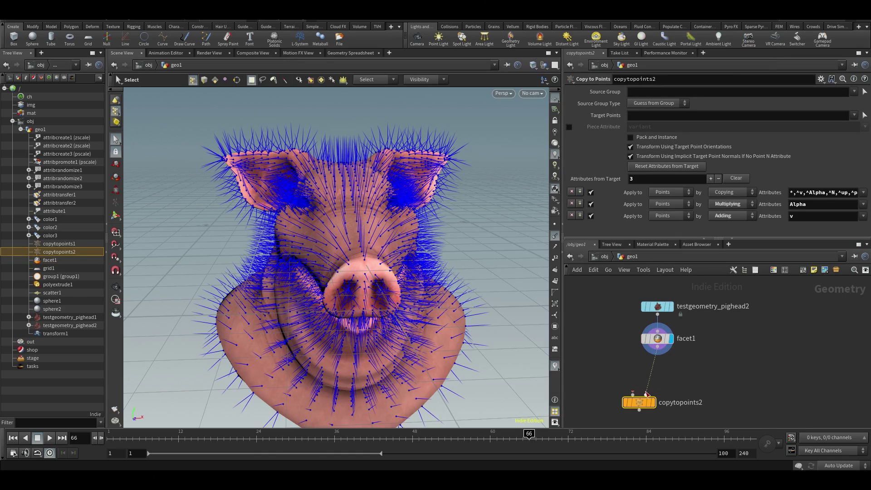
# Add a Box node beside the pig head nodes and display it
pyautogui.press('Tab')
pyautogui.write('box')
pyautogui.press('Return')
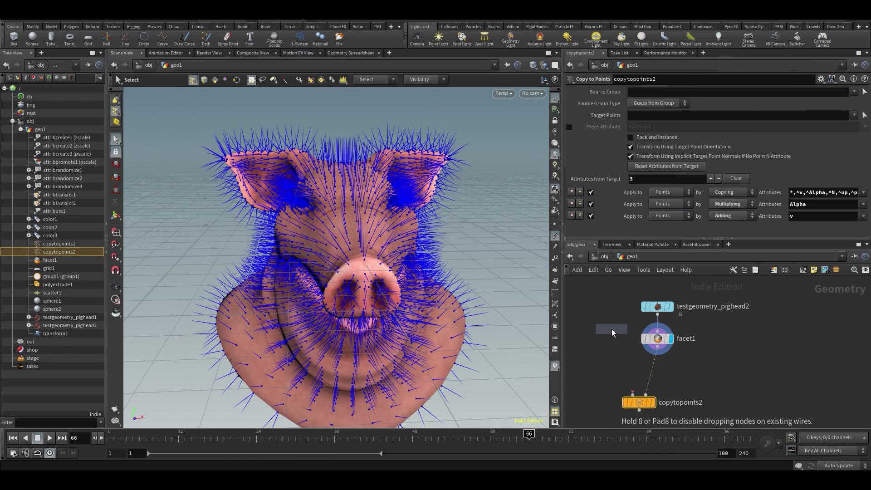
pyautogui.click(583, 333)
pyautogui.click(618, 309)
pyautogui.scroll(3, 437, 263)
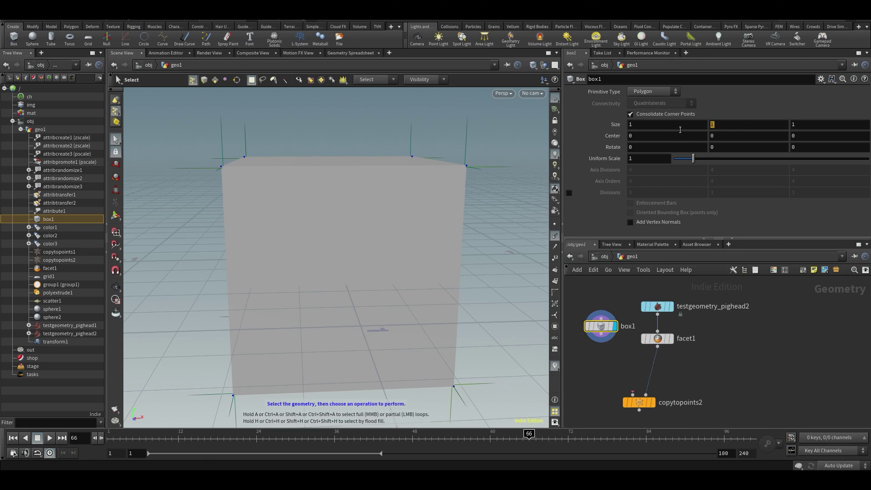
# Set box1's Y size to 2 and its Y center to 1
pyautogui.write('2')
pyautogui.press('Return')
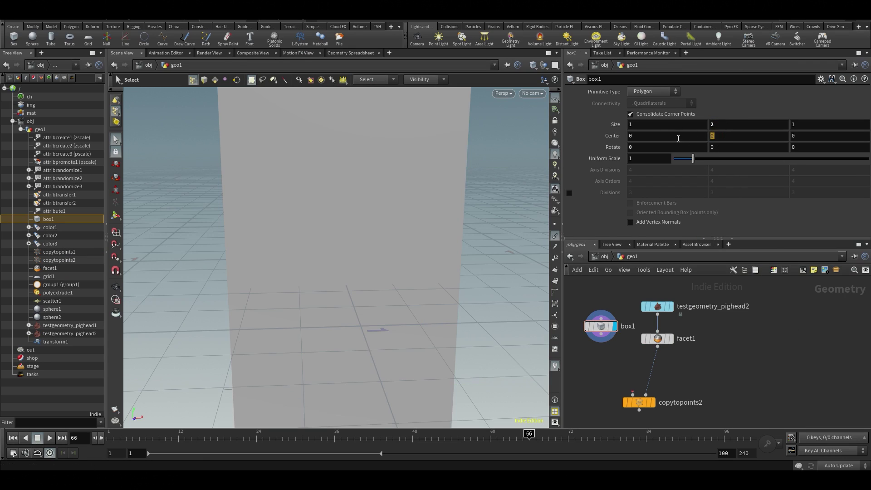
pyautogui.write('1')
pyautogui.press('Return')
pyautogui.moveTo(694, 159)
pyautogui.mouseDown()
pyautogui.moveTo(682, 161)
pyautogui.moveTo(692, 158)
pyautogui.mouseUp()
pyautogui.hotkey('ctrl', 'z')
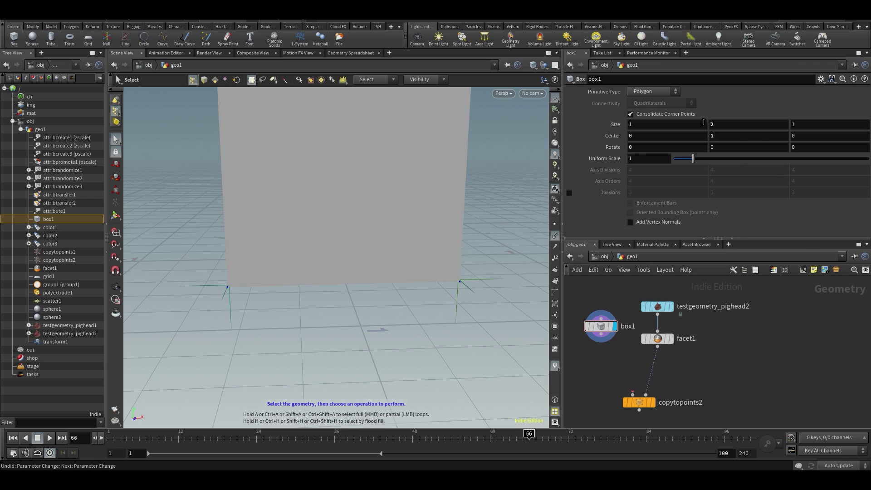
# Set box1's X and Z sizes to 0.2
pyautogui.write('.2')
pyautogui.press('Tab')
pyautogui.press('Tab')
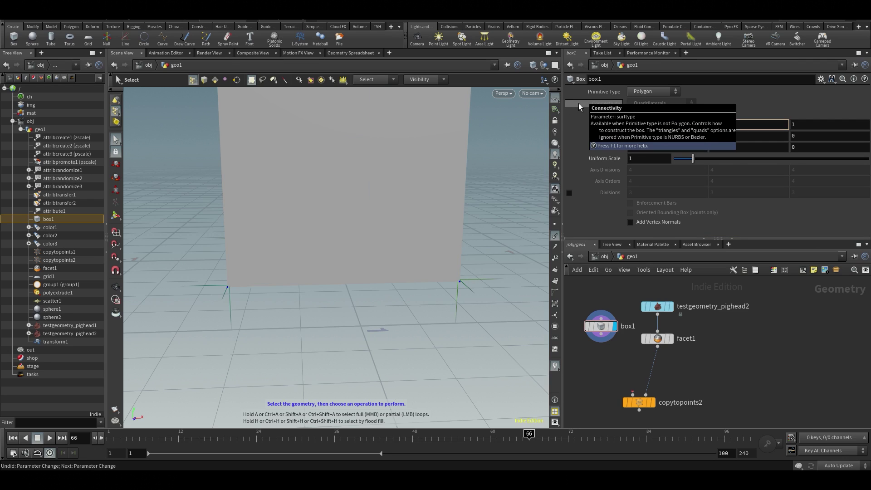
pyautogui.write('.2')
pyautogui.press('Return')
# Wire box1 into the first input of copytopoints2 and display copytopoints2
pyautogui.moveTo(485, 285)
pyautogui.keyDown('alt'); pyautogui.mouseDown()
pyautogui.moveTo(482, 265)
pyautogui.moveTo(475, 274)
pyautogui.mouseUp(); pyautogui.keyUp('alt')
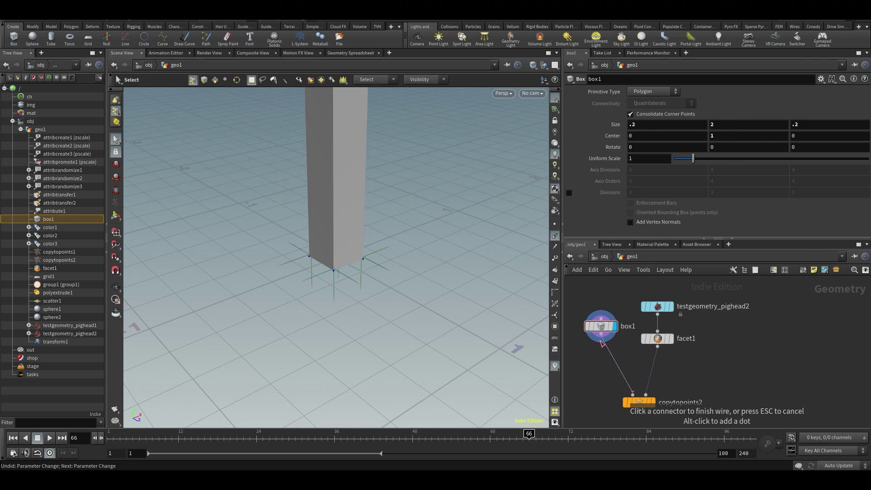
pyautogui.click(658, 386)
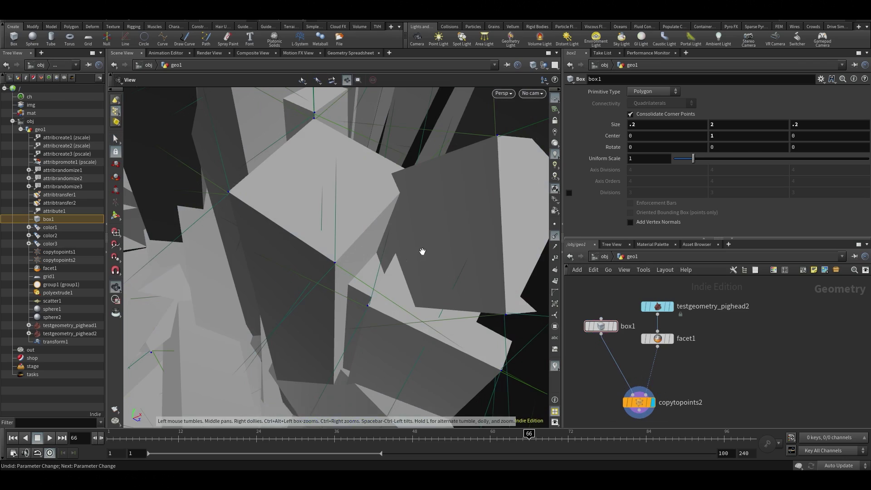
pyautogui.keyDown('alt'); pyautogui.moveTo(422, 252); pyautogui.dragTo(409, 270, button='right'); pyautogui.keyUp('alt')
pyautogui.moveTo(409, 271); pyautogui.dragTo(508, 191)
# Reduce box1's uniform scale to 0.51 to make the boxes copied onto the pig head smaller
pyautogui.moveTo(693, 159); pyautogui.dragTo(684, 158)
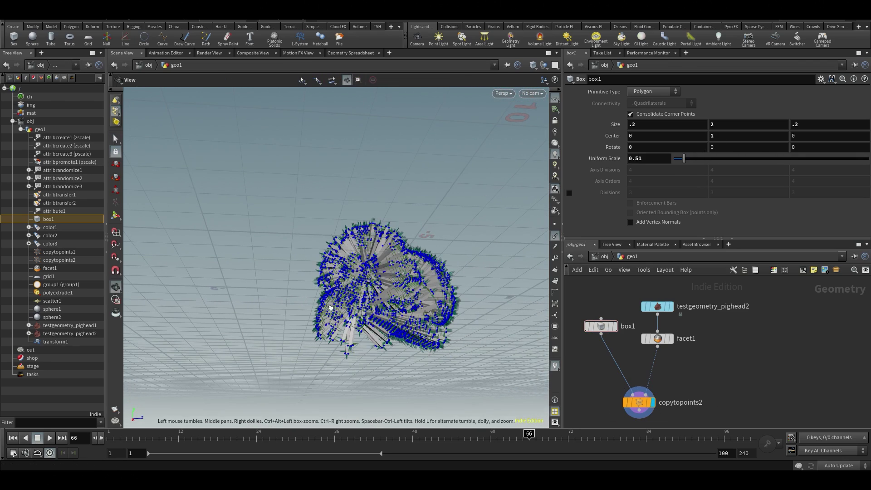
pyautogui.scroll(5, 476, 250)
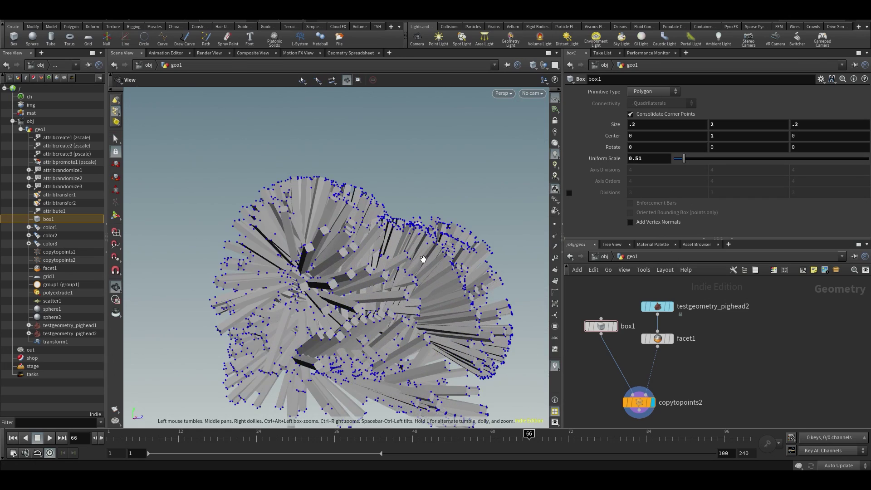
pyautogui.moveTo(328, 267); pyautogui.dragTo(265, 261)
# Display copytopoints1 in the grid scatter network
pyautogui.moveTo(585, 383); pyautogui.dragTo(767, 334, button='middle')
pyautogui.click(666, 406)
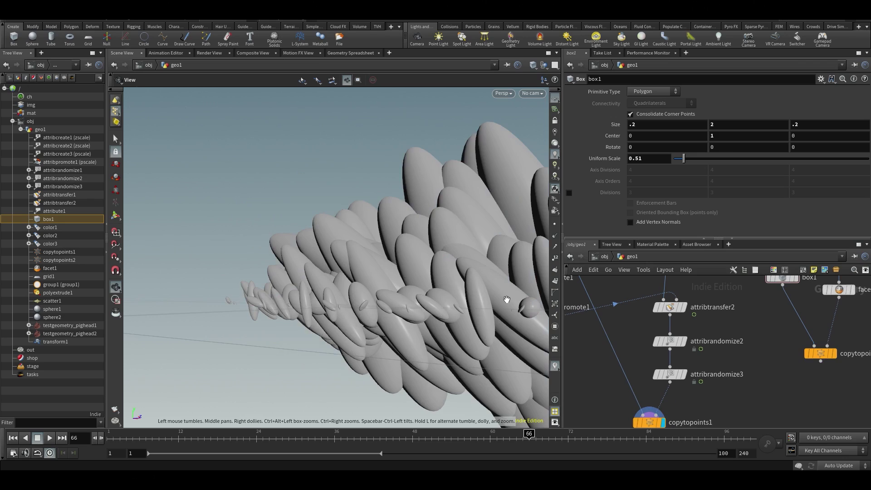
pyautogui.moveTo(510, 301); pyautogui.dragTo(483, 318)
# Change the distribution of attribrandomize3, which randomizes N, to Inside Sphere
pyautogui.click(675, 374)
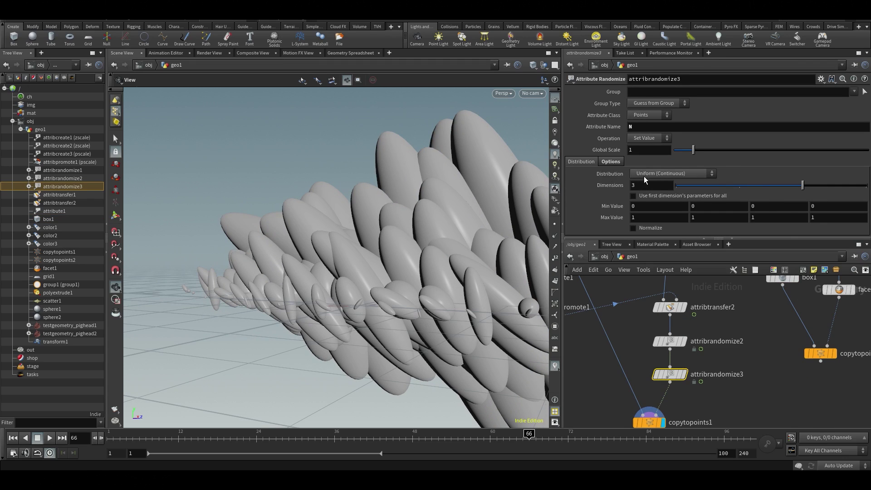
pyautogui.moveTo(449, 231); pyautogui.dragTo(418, 231)
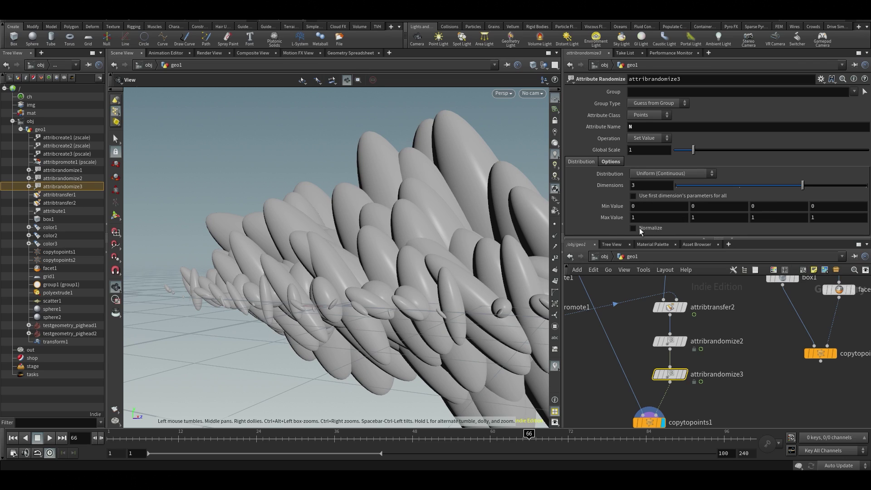
pyautogui.moveTo(415, 219); pyautogui.dragTo(522, 209)
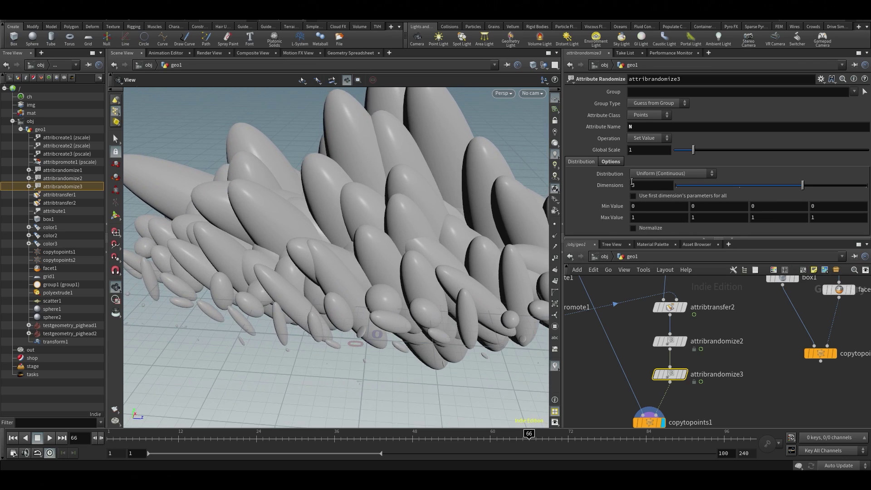
pyautogui.click(648, 177)
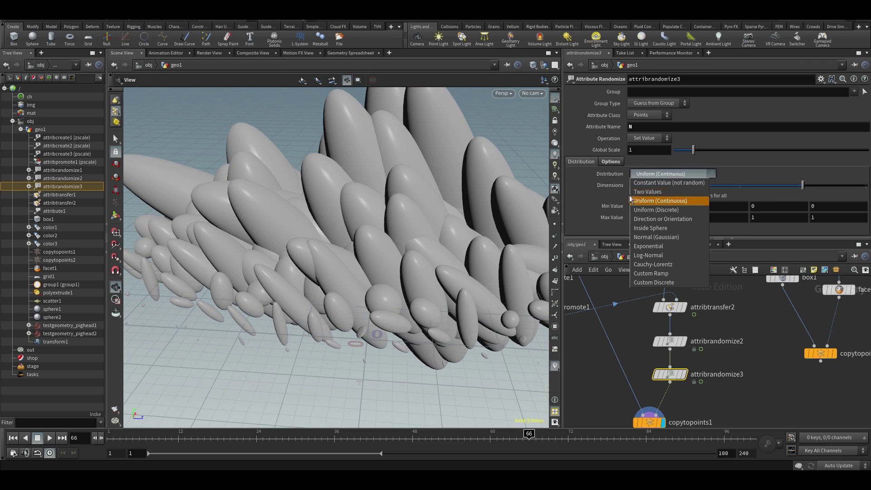
pyautogui.click(649, 228)
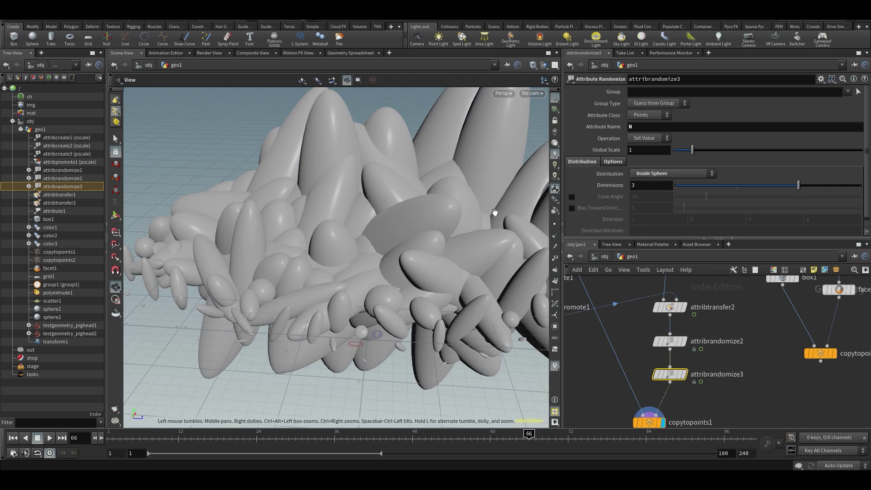
# Inspect the copied spheres, then display attribrandomize3 with point normals shown to examine the directions of N
pyautogui.moveTo(357, 204); pyautogui.dragTo(363, 305)
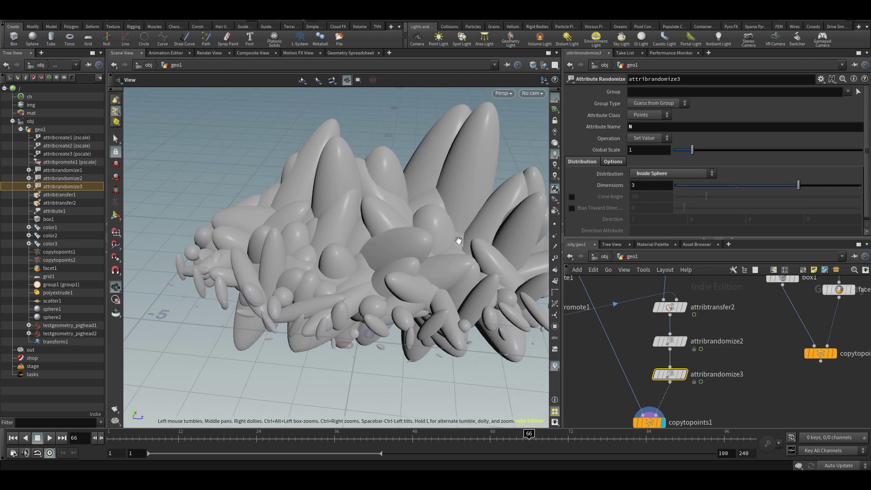
pyautogui.moveTo(460, 239); pyautogui.dragTo(272, 267)
pyautogui.scroll(-4, 461, 322)
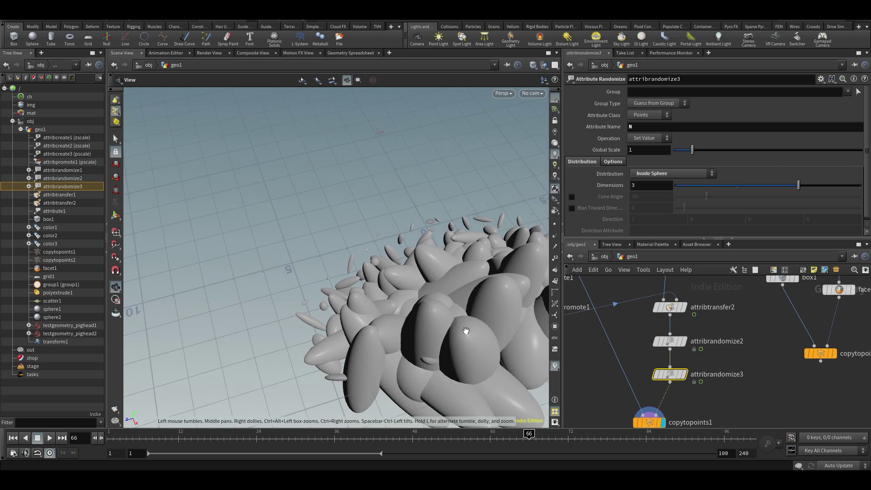
pyautogui.moveTo(462, 323); pyautogui.dragTo(393, 255, button='middle')
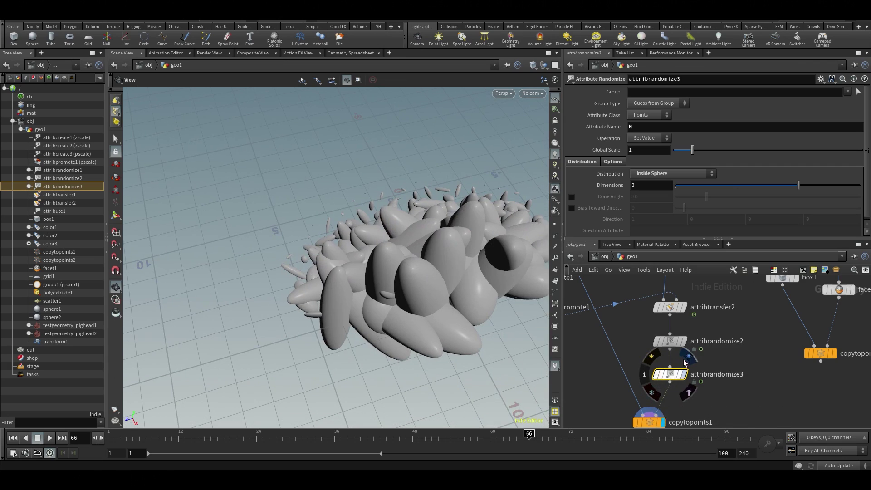
pyautogui.click(683, 375)
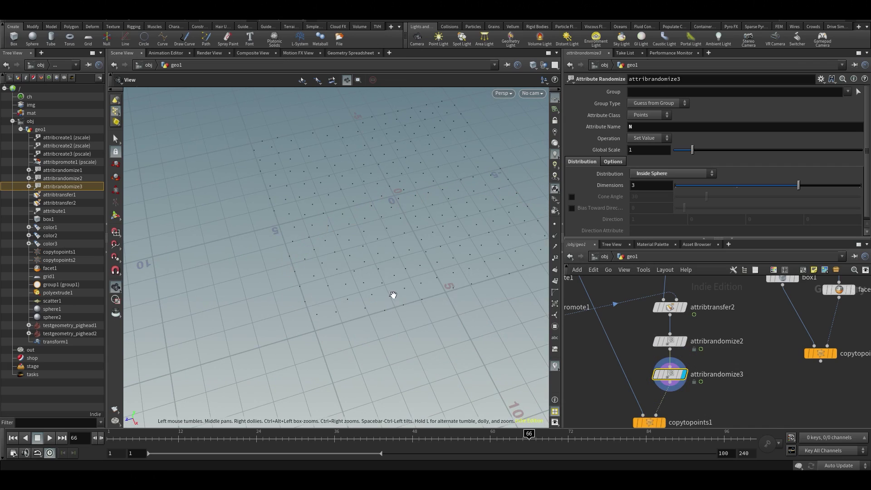
pyautogui.click(555, 236)
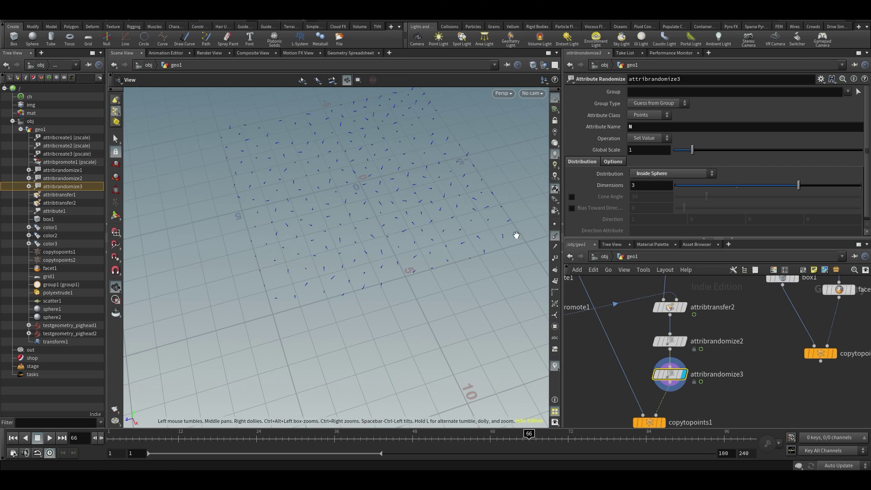
pyautogui.moveTo(518, 236); pyautogui.dragTo(386, 216)
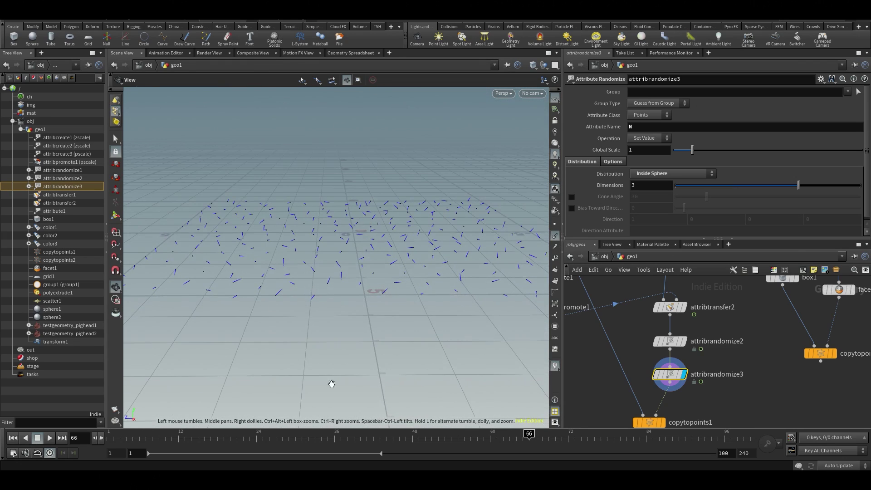
# Display copytopoints1 again with the whole cluster of copied spheres in view
pyautogui.click(662, 422)
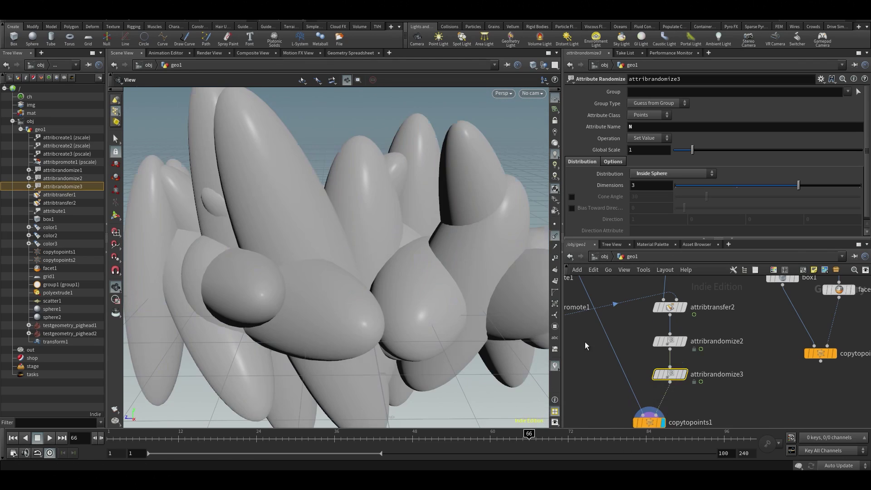
pyautogui.scroll(-5, 482, 288)
pyautogui.moveTo(418, 270); pyautogui.dragTo(532, 268)
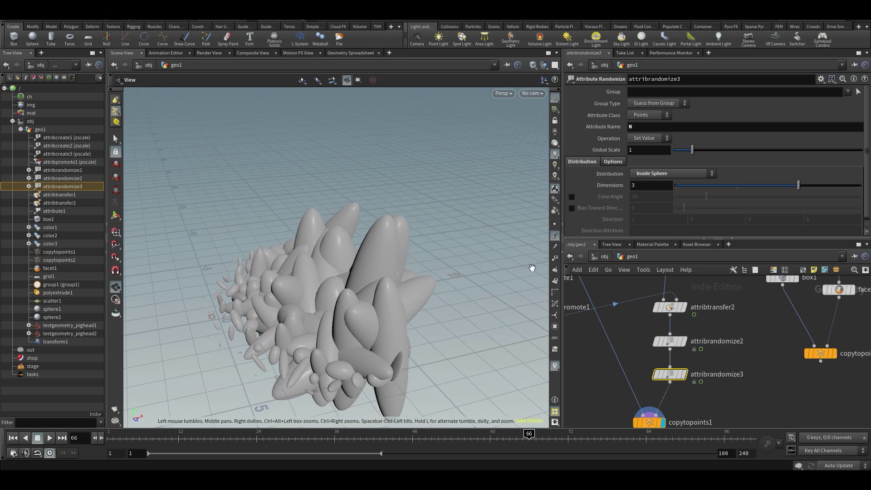
# Play the animation from the first frame and watch the copied spheres from several angles
pyautogui.hotkey('ctrl', 'Up')
pyautogui.press('Up')
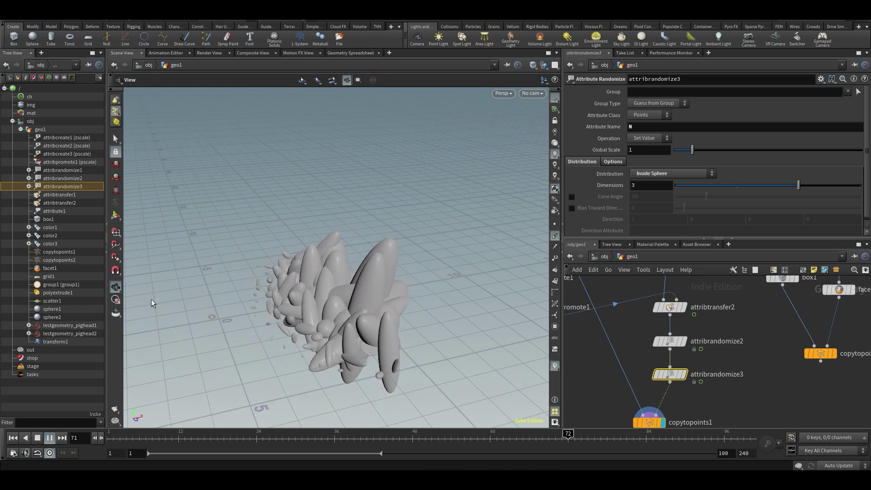
pyautogui.moveTo(378, 251); pyautogui.dragTo(418, 243, button='middle')
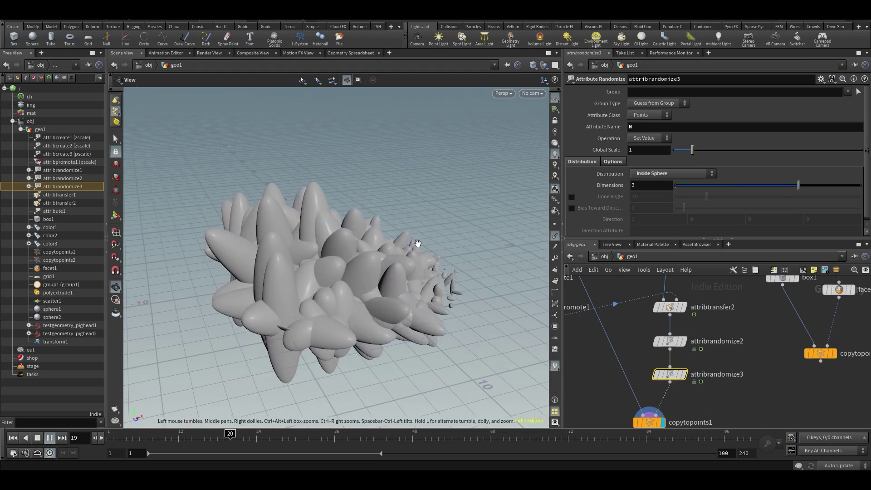
pyautogui.moveTo(418, 243); pyautogui.dragTo(387, 233)
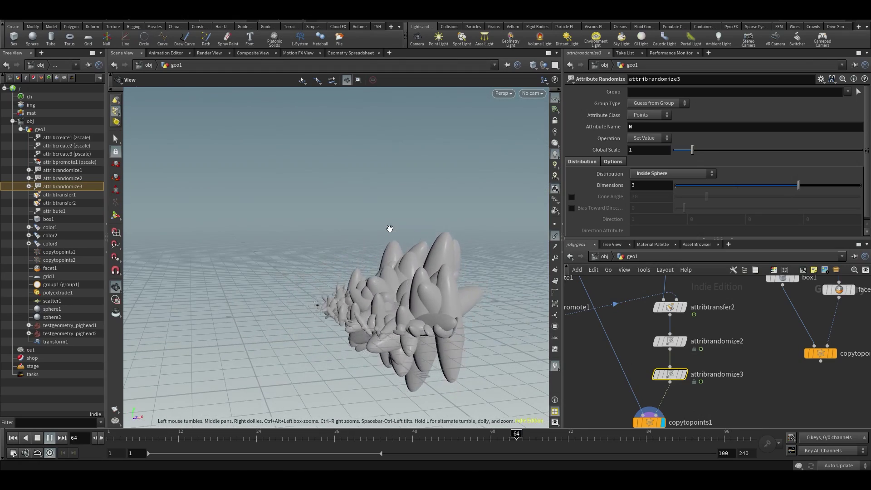
# Enlarge the network area and raise scatter1's Force Total Count to 22248
pyautogui.moveTo(748, 373); pyautogui.dragTo(722, 428, button='middle')
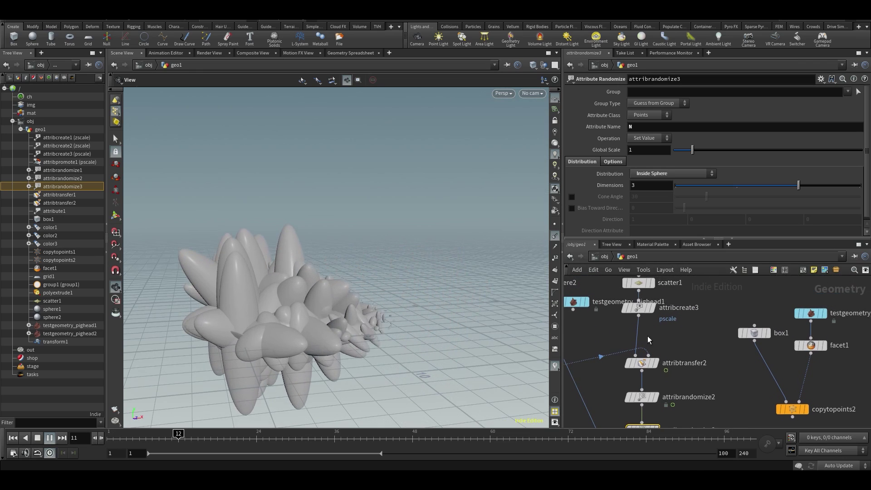
pyautogui.moveTo(649, 303); pyautogui.dragTo(660, 323, button='middle')
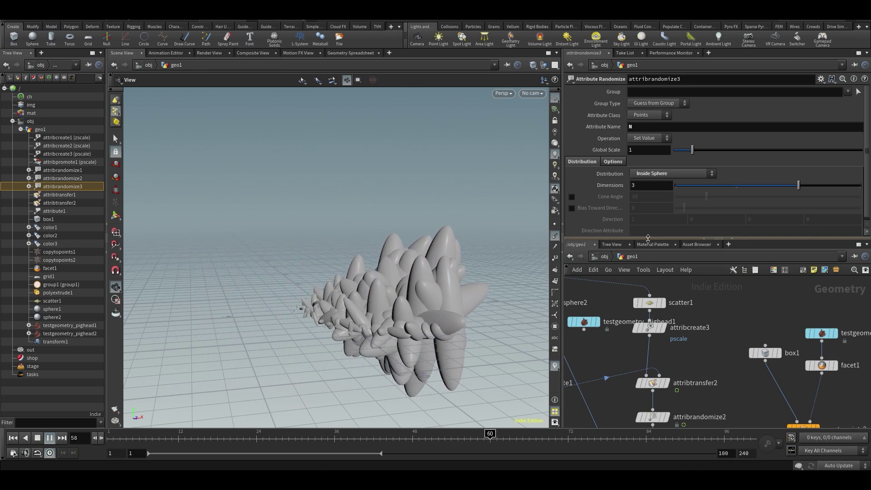
pyautogui.moveTo(648, 238); pyautogui.dragTo(648, 195)
pyautogui.click(650, 281)
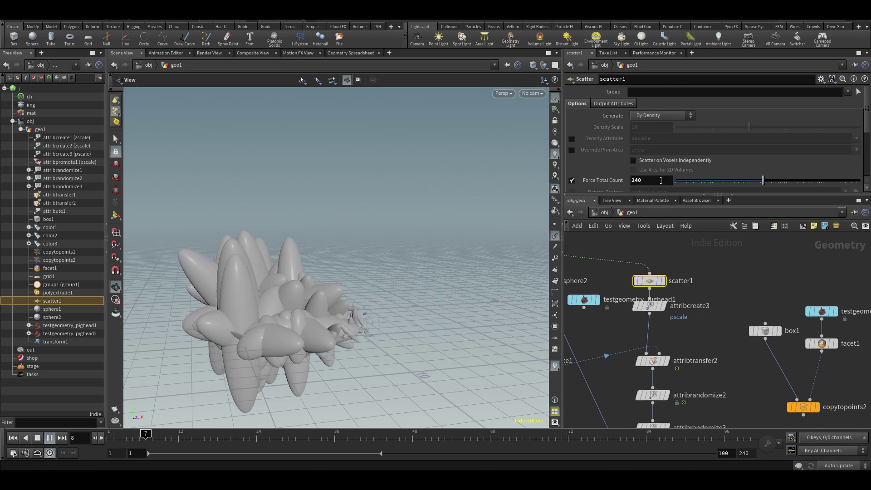
pyautogui.moveTo(738, 177); pyautogui.dragTo(804, 181)
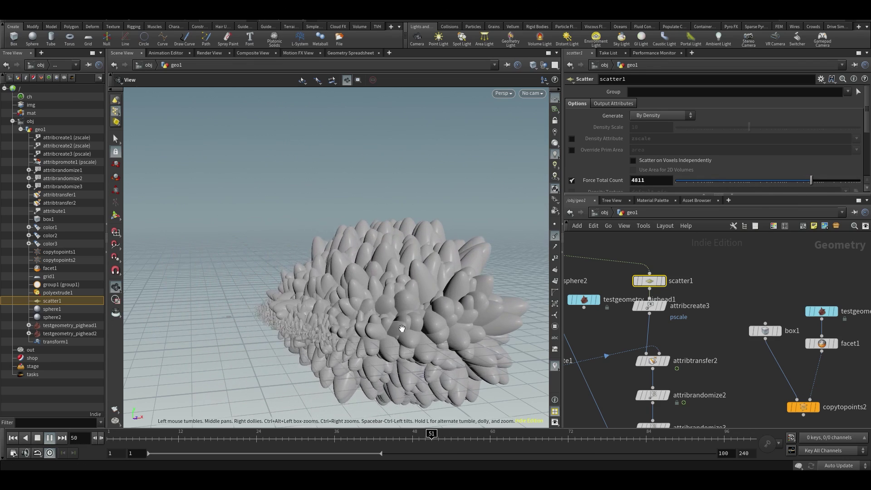
pyautogui.moveTo(734, 181); pyautogui.dragTo(835, 181)
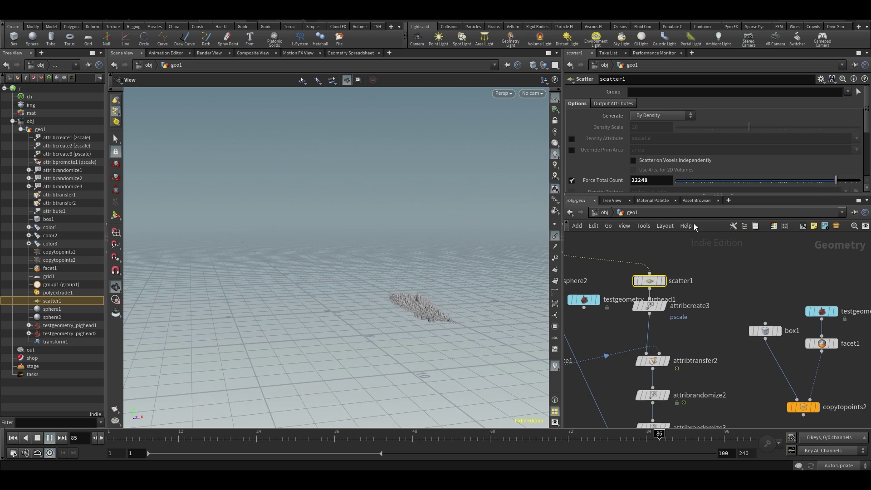
# Examine the dense animated copies from several angles during playback and check scatter1's node information
pyautogui.moveTo(340, 260)
pyautogui.mouseDown()
pyautogui.moveTo(366, 336)
pyautogui.moveTo(330, 262)
pyautogui.mouseUp()
pyautogui.moveTo(402, 319); pyautogui.dragTo(380, 274)
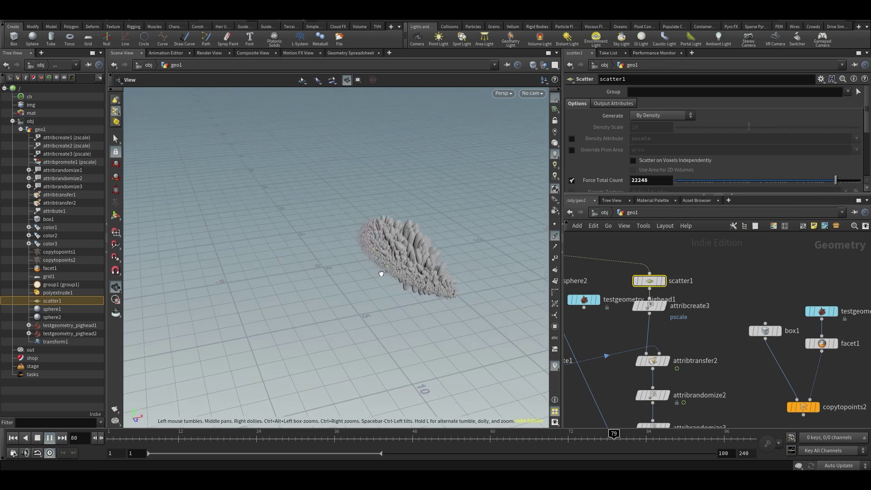
pyautogui.middleClick(650, 283)
pyautogui.moveTo(366, 257); pyautogui.dragTo(319, 233)
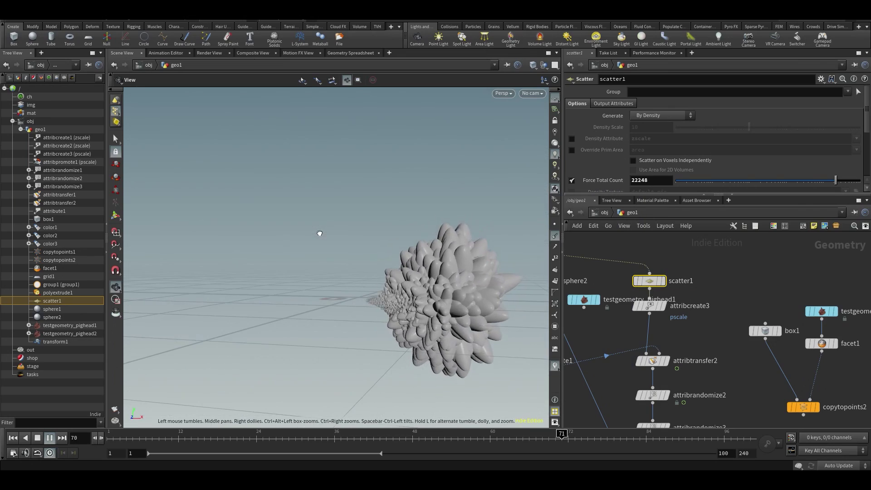
pyautogui.moveTo(405, 223); pyautogui.dragTo(413, 294)
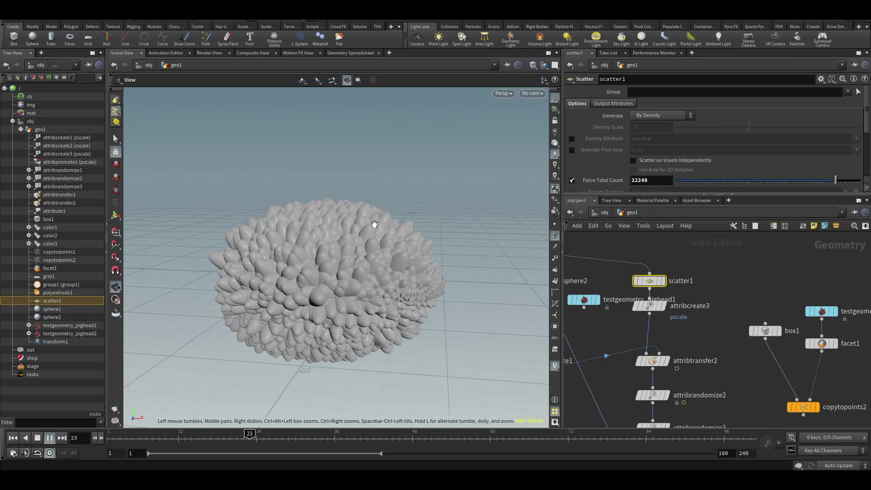
pyautogui.moveTo(375, 226); pyautogui.dragTo(407, 269)
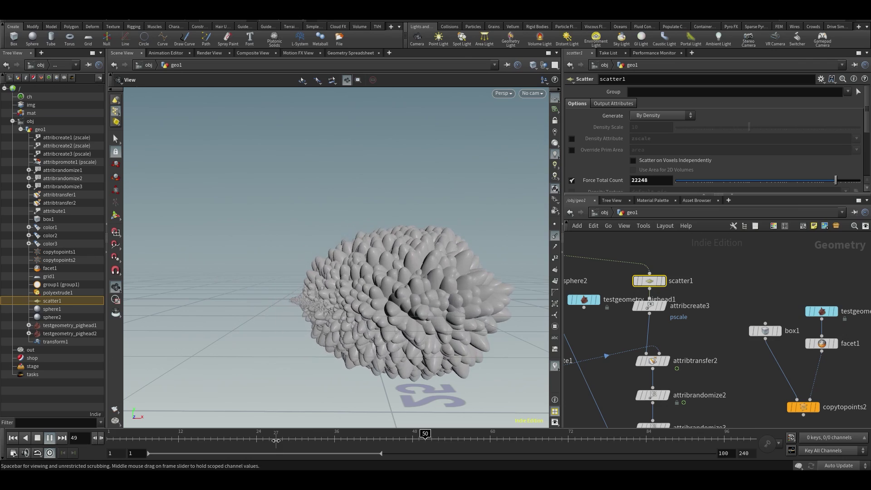
# Scrub through the animation on the timeline and save the scene file attributes_v001.hiplc
pyautogui.moveTo(276, 440); pyautogui.dragTo(222, 456)
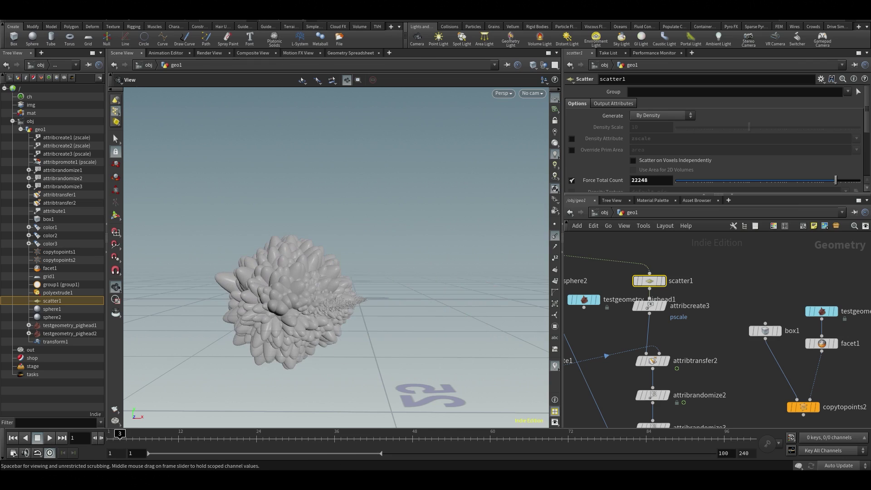
pyautogui.hotkey('ctrl', 's')
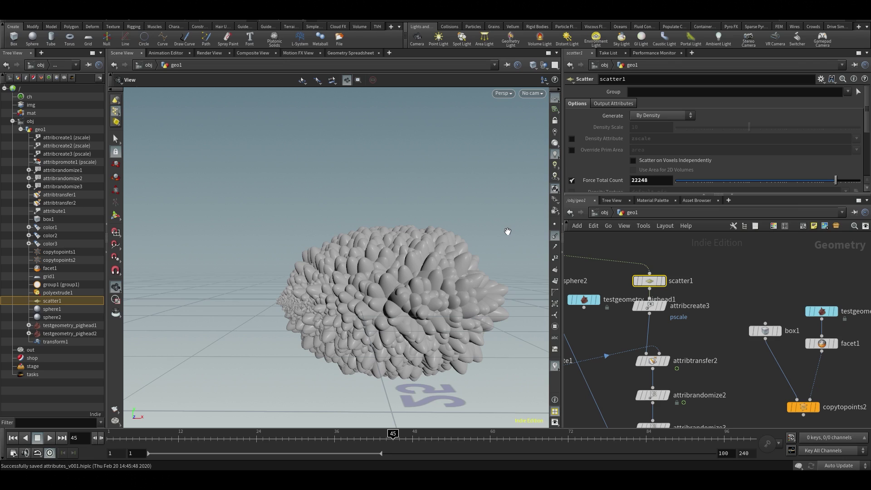
# Scrub the animation back to frame 16 and inspect the dense sphere copies from a higher angle
pyautogui.moveTo(509, 351); pyautogui.dragTo(408, 311)
pyautogui.moveTo(392, 437); pyautogui.dragTo(235, 455)
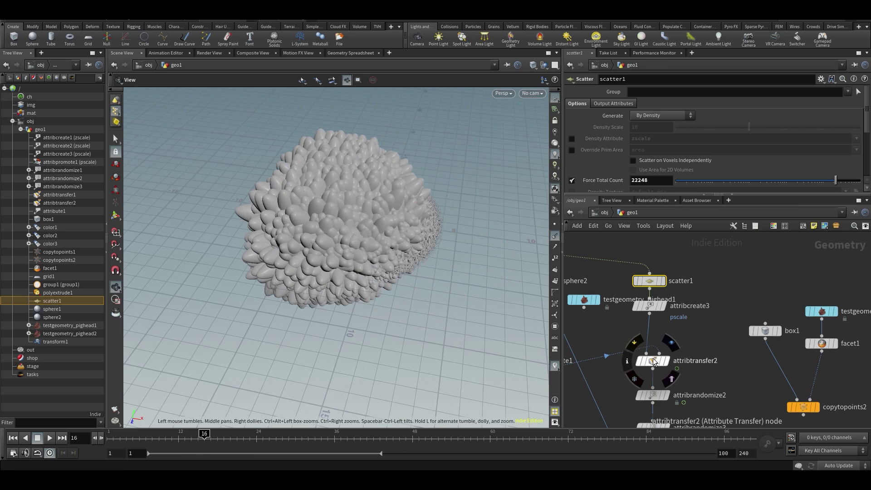
pyautogui.moveTo(305, 230); pyautogui.dragTo(291, 192)
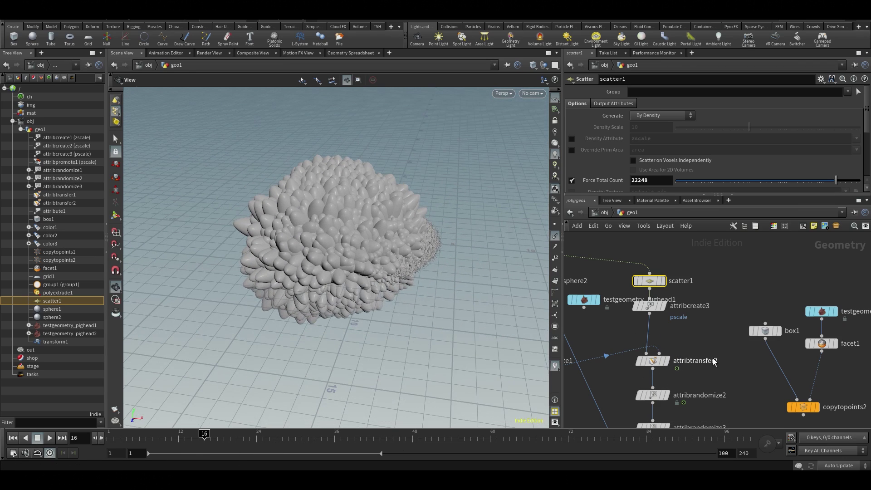
# Review the node network feeding copytopoints1 and the resulting sphere copies, and save the scene file attributes_v001.hiplc
pyautogui.moveTo(739, 405); pyautogui.dragTo(775, 392, button='middle')
pyautogui.scroll(-4, 665, 319)
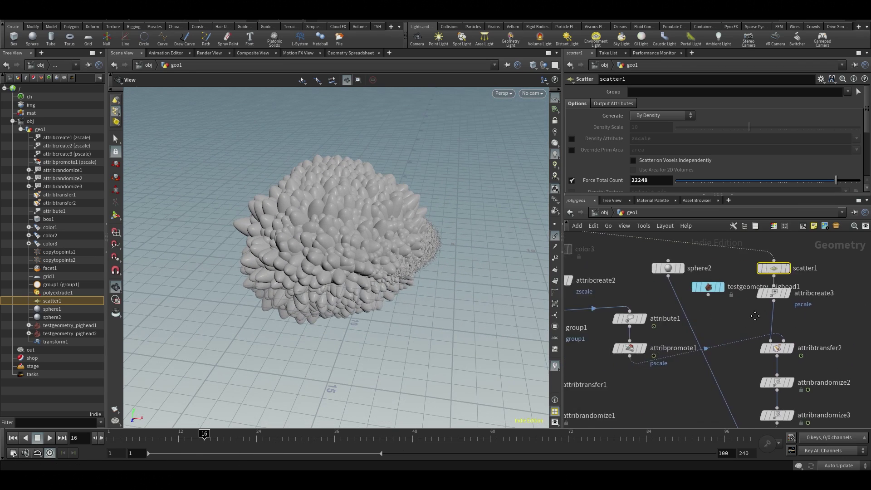
pyautogui.moveTo(758, 345); pyautogui.dragTo(719, 343, button='middle')
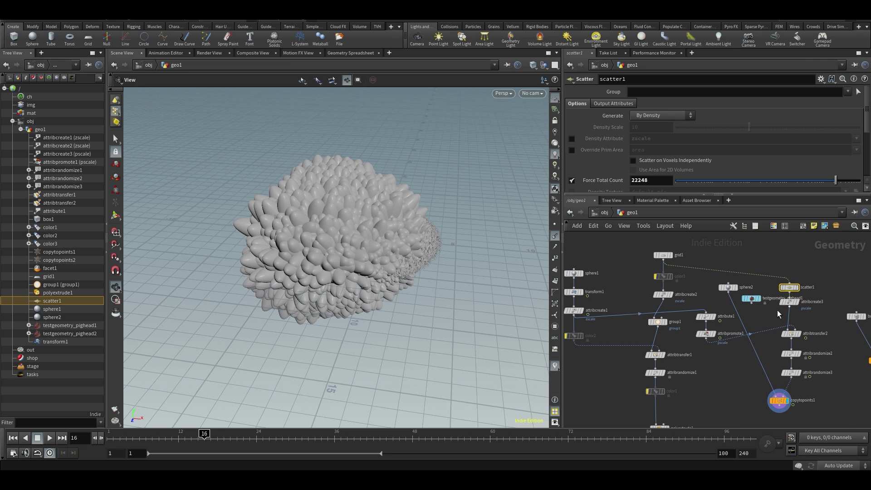
pyautogui.moveTo(369, 233); pyautogui.dragTo(407, 250)
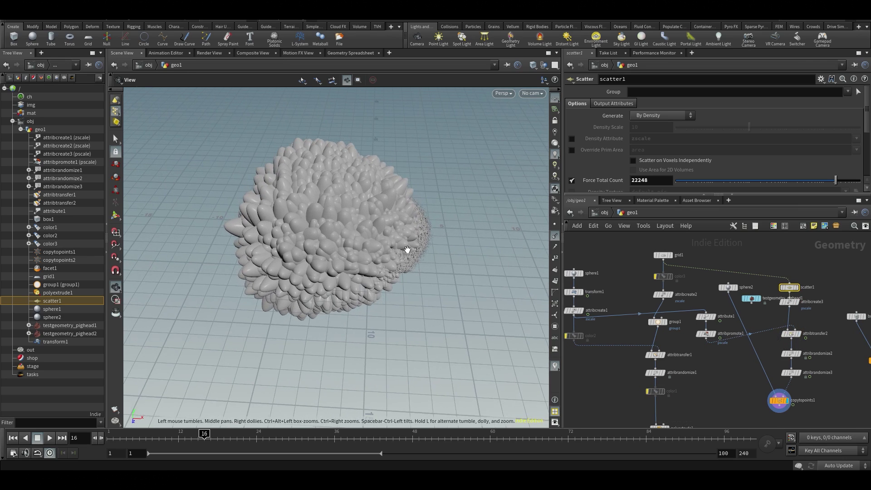
pyautogui.moveTo(395, 218); pyautogui.dragTo(344, 213)
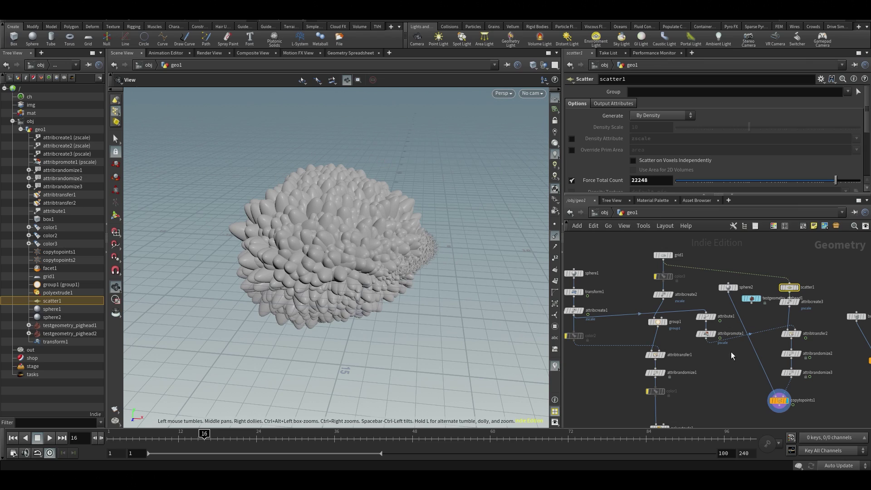
pyautogui.moveTo(744, 399); pyautogui.dragTo(733, 372, button='middle')
pyautogui.hotkey('ctrl', 's')
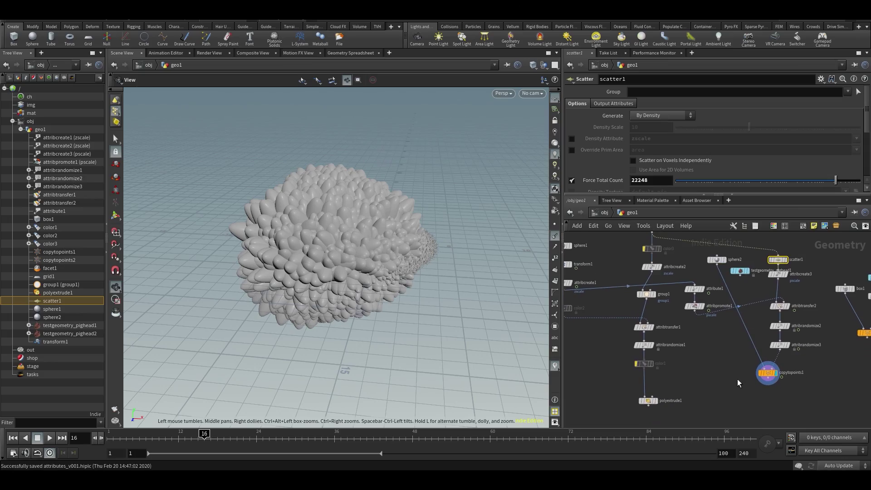